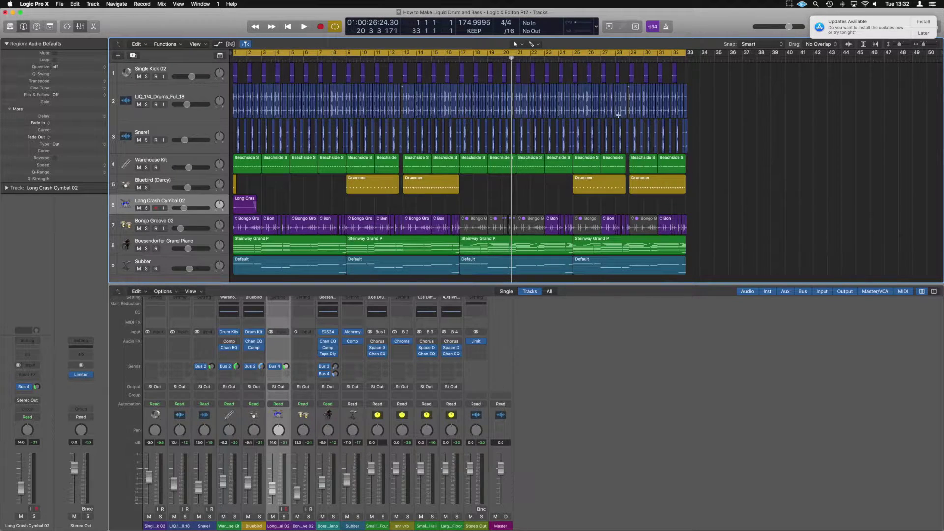
- Turn off cycle playback and play the arrangement from bar 15 through the change at bar 17
{"action": "left_click", "coordinate": [491, 245]}
{"action": "left_click", "coordinate": [496, 261]}
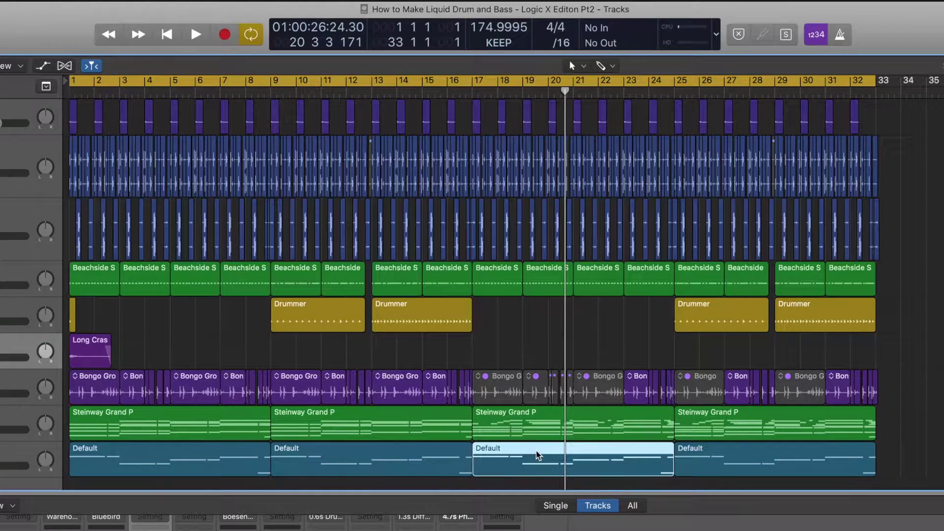
{"action": "left_click", "coordinate": [439, 78]}
{"action": "left_click", "coordinate": [426, 92]}
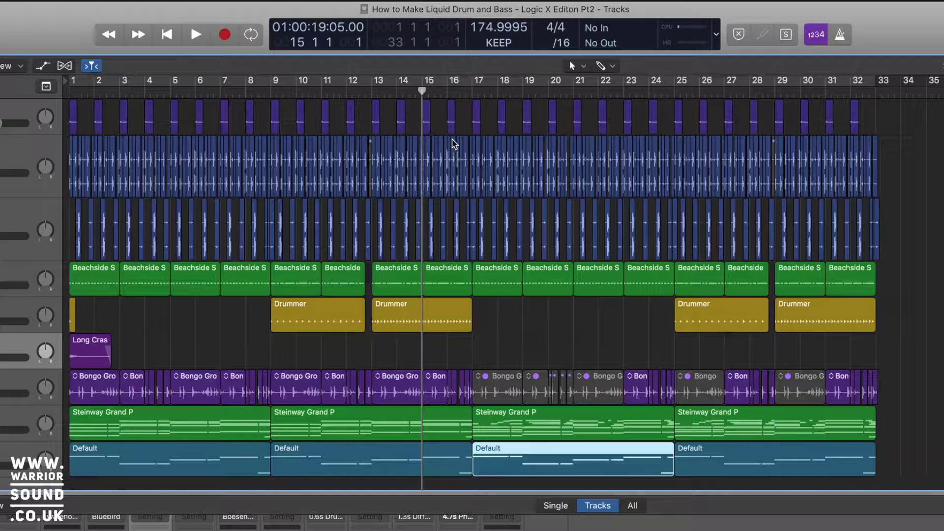
{"action": "key", "text": "space"}
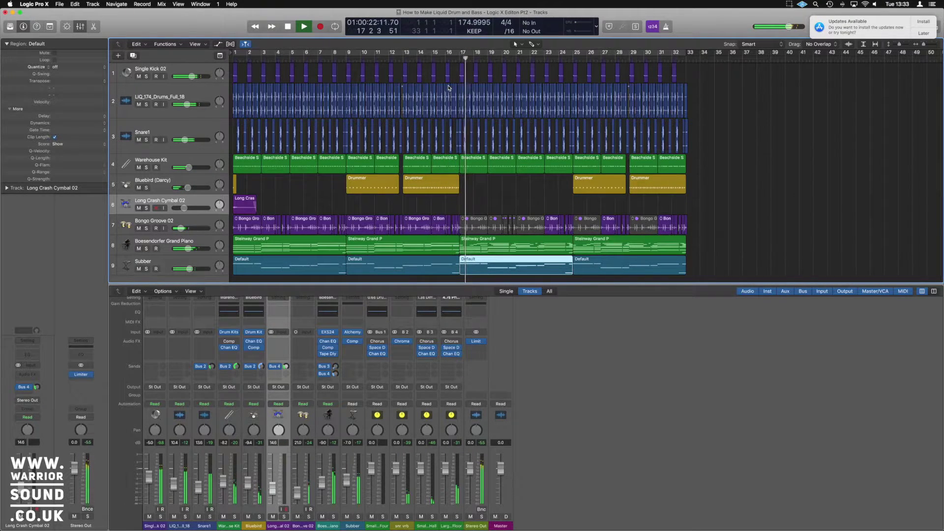
{"action": "key", "text": "space"}
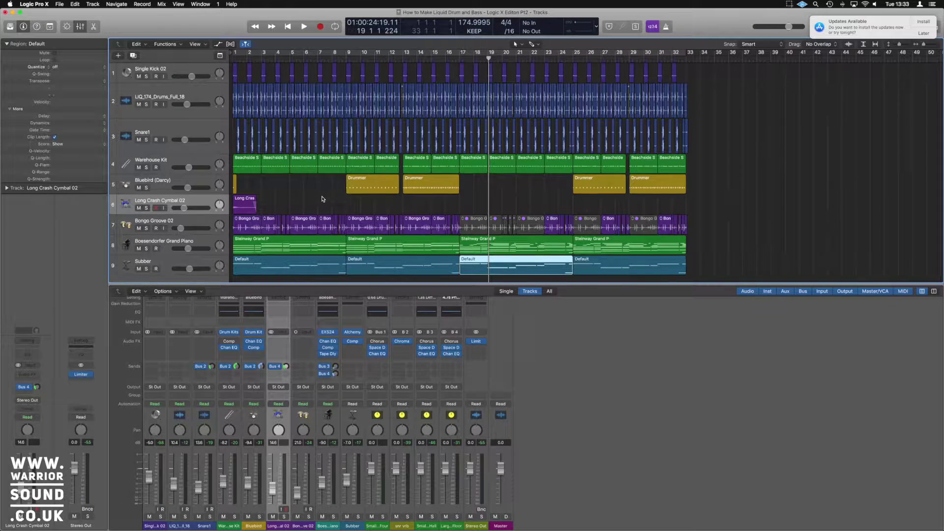
- Duplicate the Subber track and copy its two Default regions from bars 17 to 33 onto the new track
{"action": "scroll", "coordinate": [325, 199], "scroll_direction": "down", "scroll_amount": 1}
{"action": "left_click", "coordinate": [166, 254]}
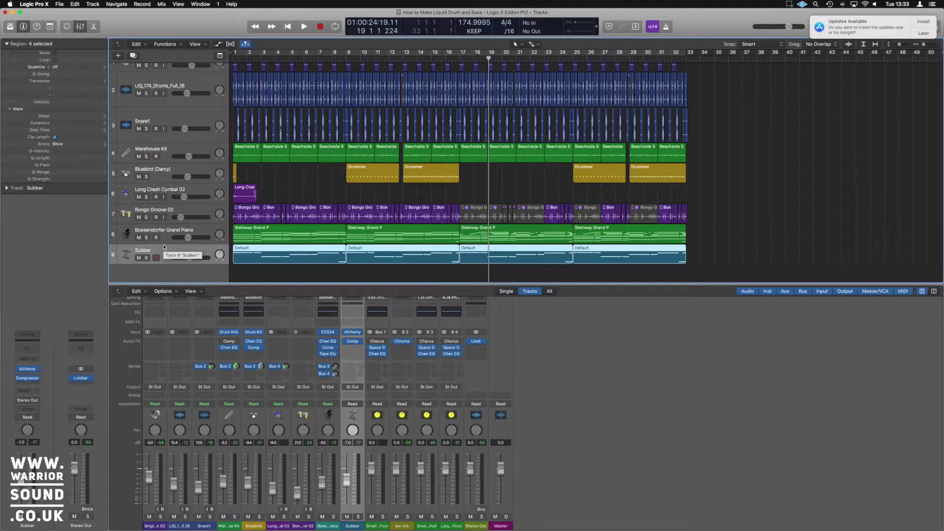
{"action": "key", "text": "super+d"}
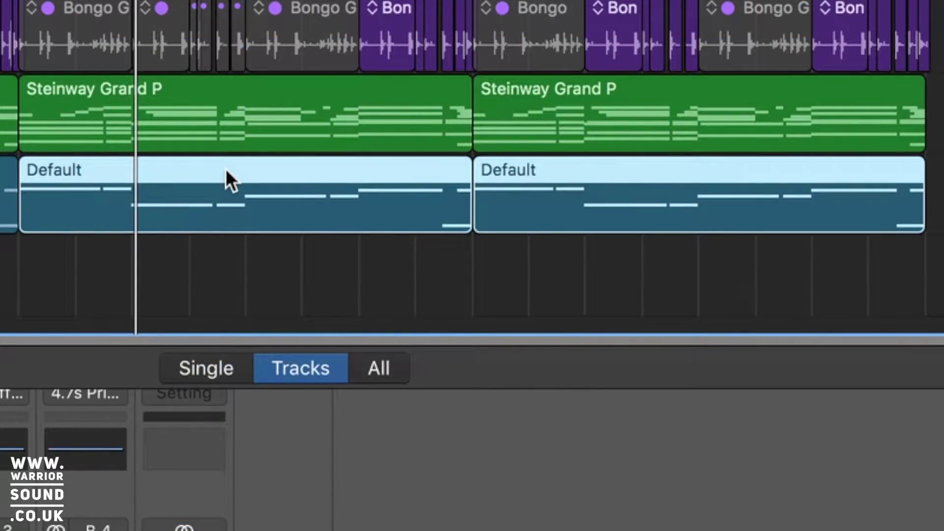
{"action": "left_click", "coordinate": [511, 242]}
{"action": "left_click_drag", "start_coordinate": [226, 169], "coordinate": [215, 273]}
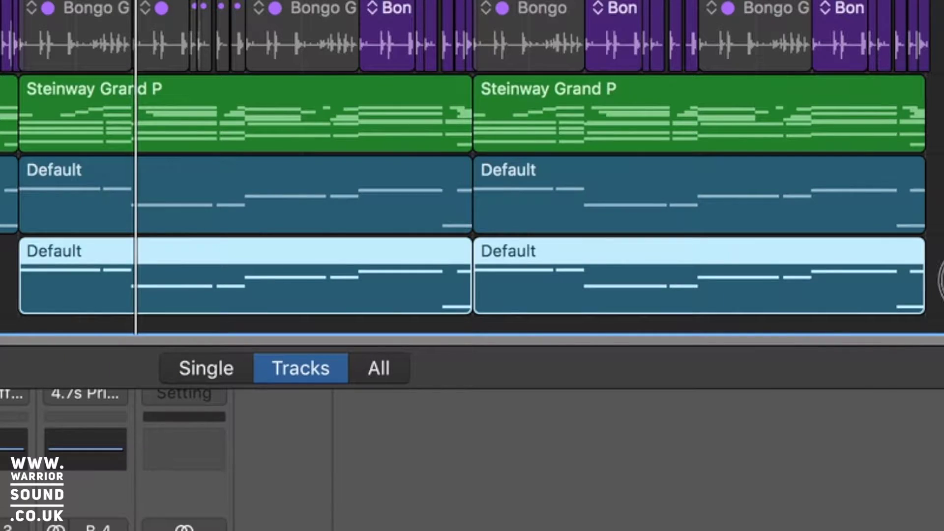
{"action": "key", "text": "super+shift+a"}
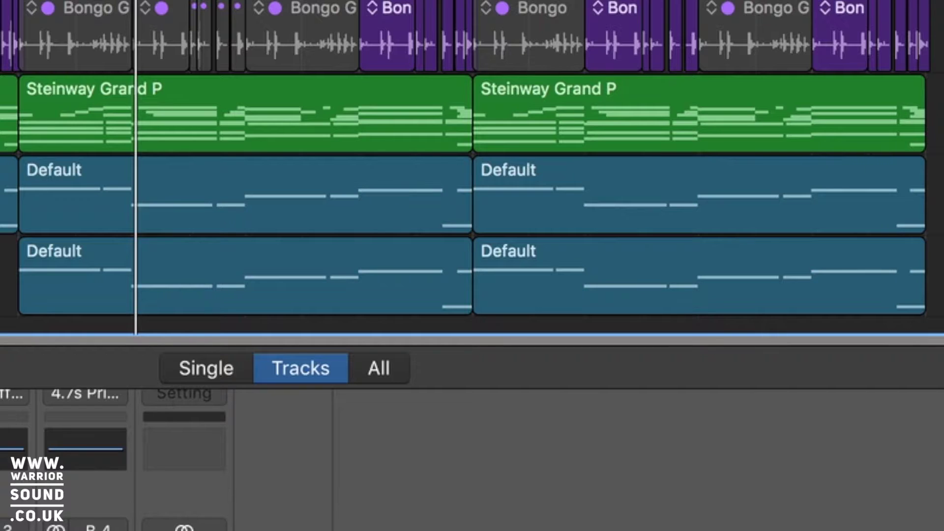
- Solo the duplicated Subber track and play it in a cycle range covering bars 17 to 33
{"action": "key", "text": "ctrl+s"}
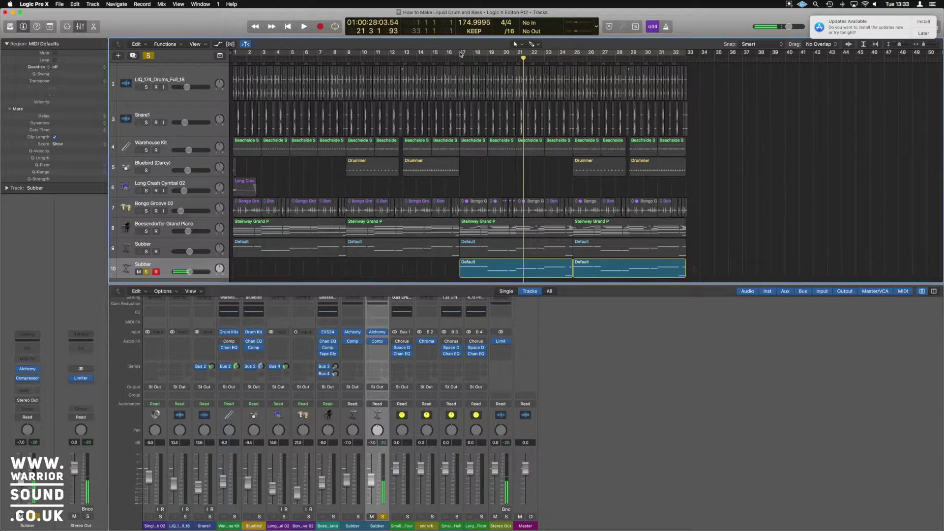
{"action": "left_click_drag", "start_coordinate": [461, 53], "coordinate": [686, 53]}
{"action": "key", "text": "space"}
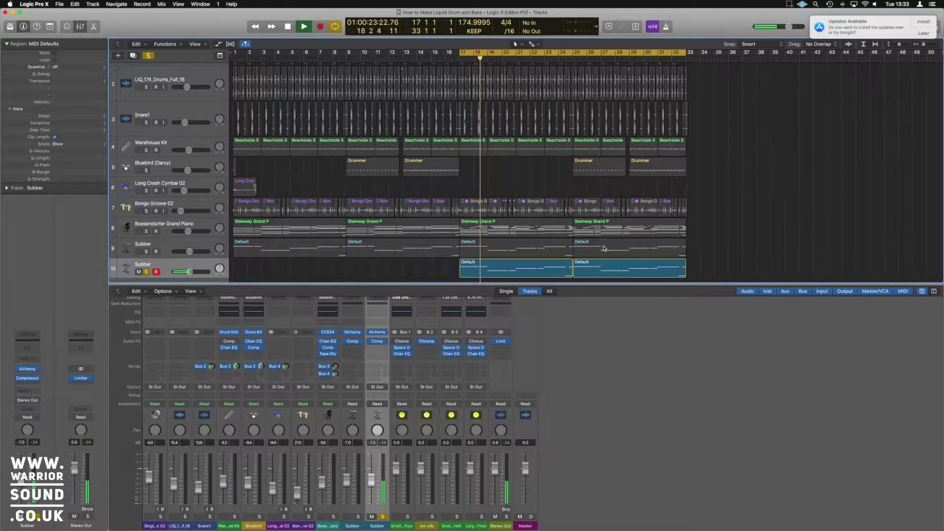
{"action": "key", "text": "space"}
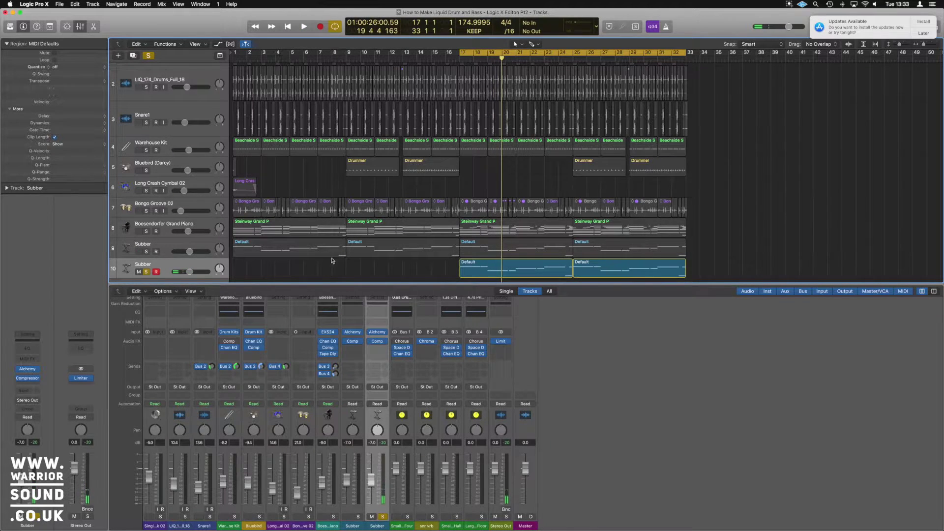
- Rename the duplicated Subber track as Reese
{"action": "key", "text": "super+Down"}
{"action": "double_click", "coordinate": [143, 264]}
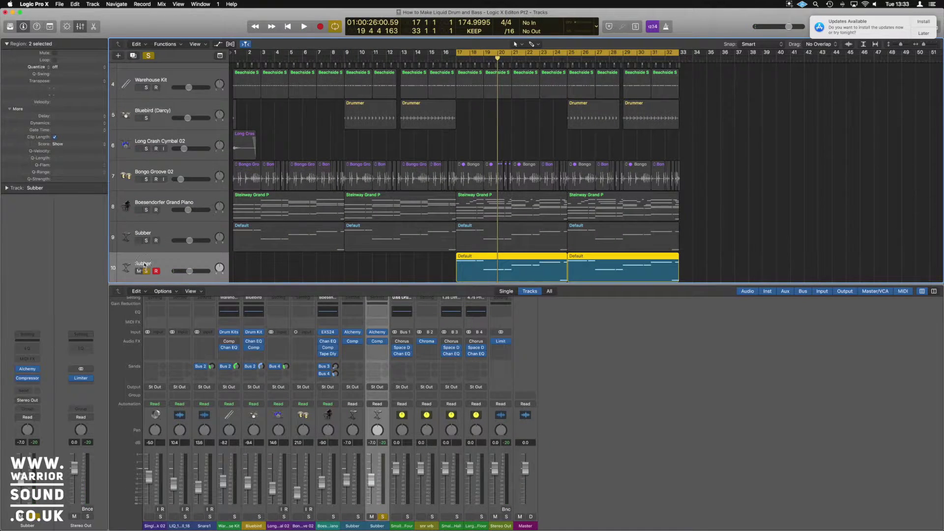
{"action": "type", "text": "Reese"}
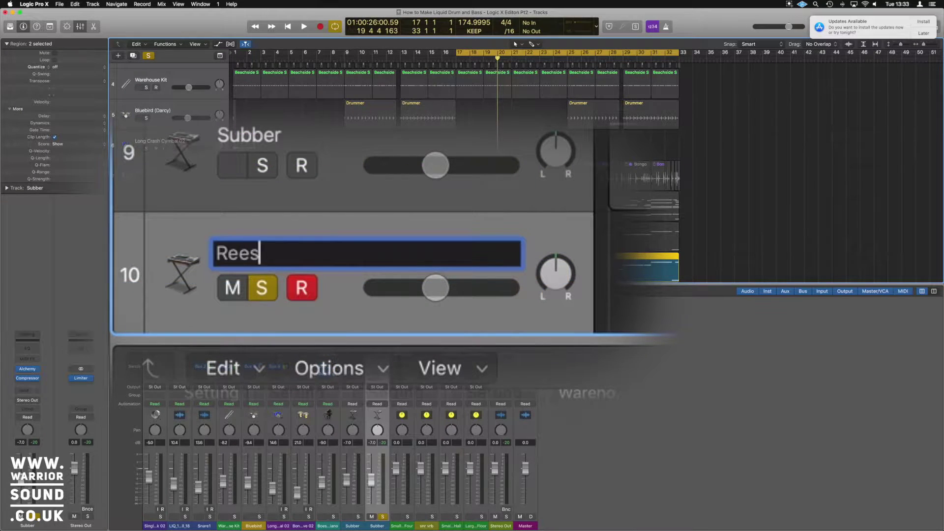
{"action": "key", "text": "Return"}
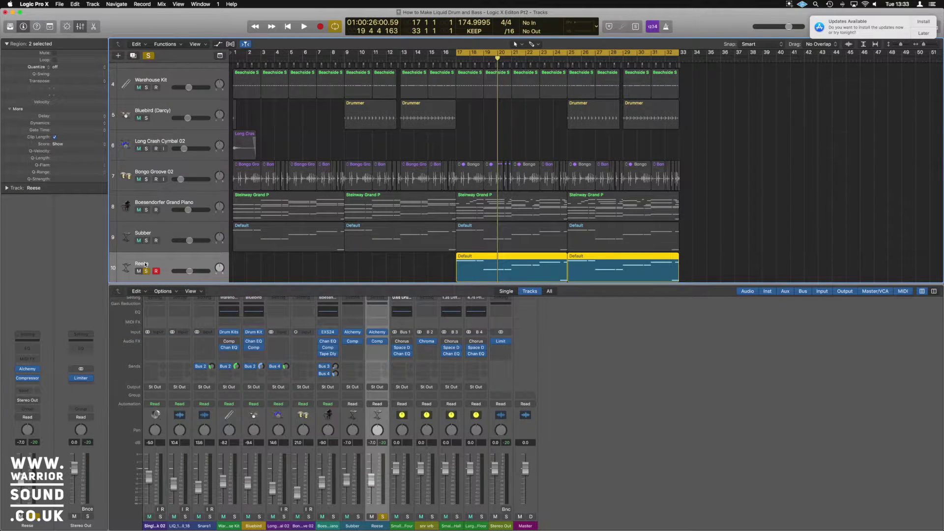
- Replace the Alchemy instrument on the Reese track with a stereo ES2 and load its Big Reese preset
{"action": "left_click", "coordinate": [37, 372]}
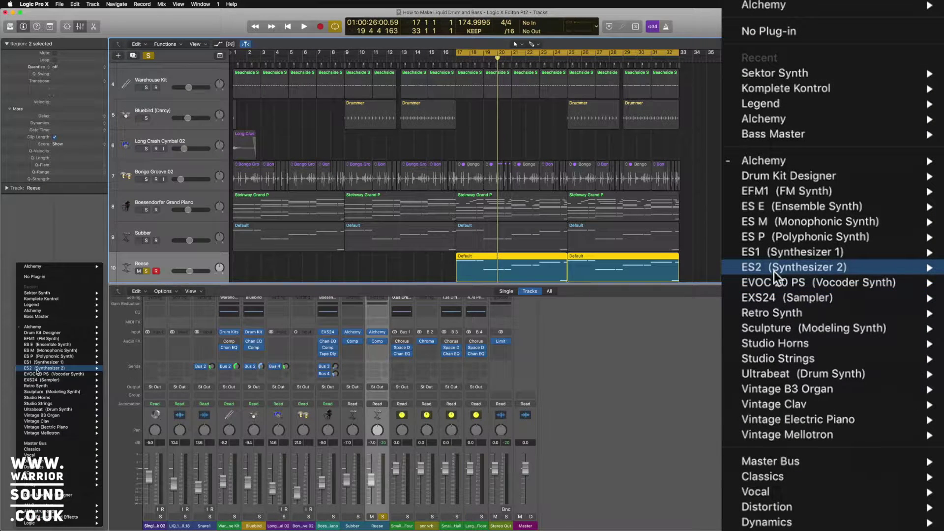
{"action": "mouse_move", "coordinate": [38, 372]}
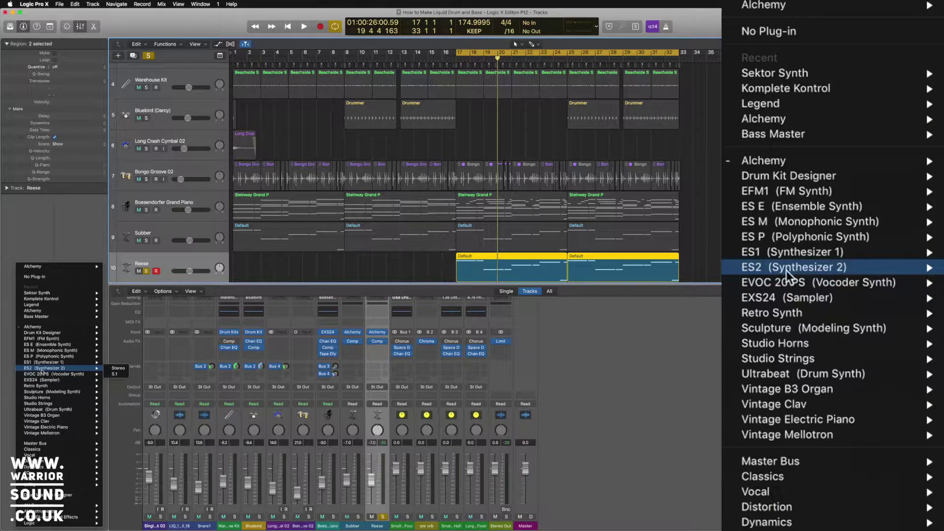
{"action": "left_click", "coordinate": [112, 368]}
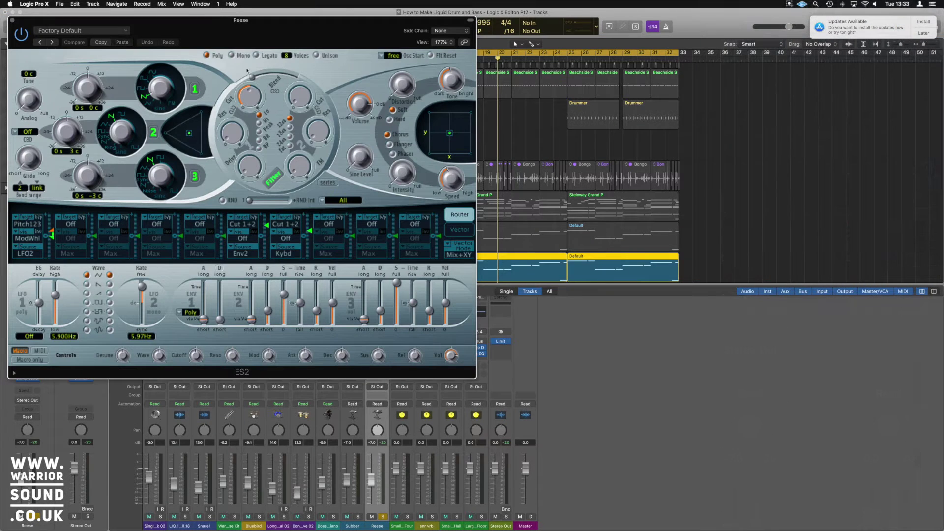
{"action": "left_click_drag", "start_coordinate": [233, 31], "coordinate": [539, 55]}
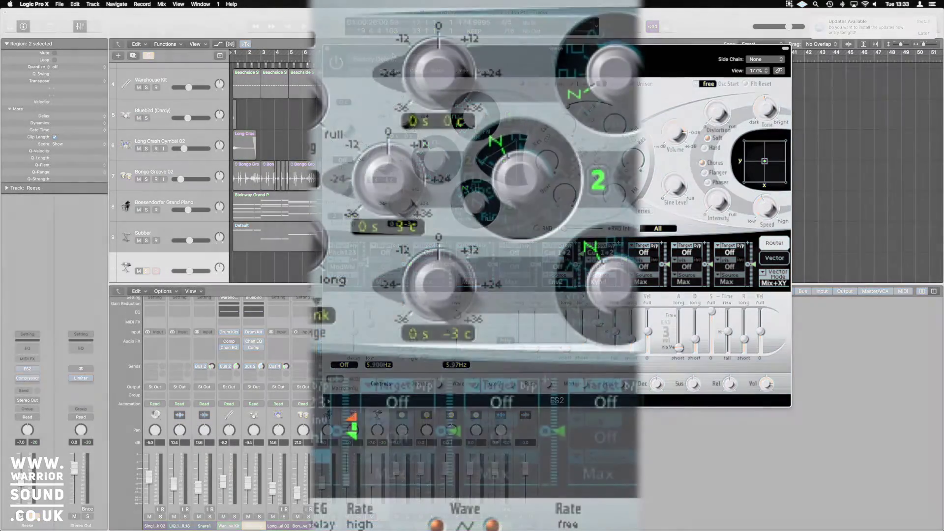
{"action": "left_click", "coordinate": [397, 59]}
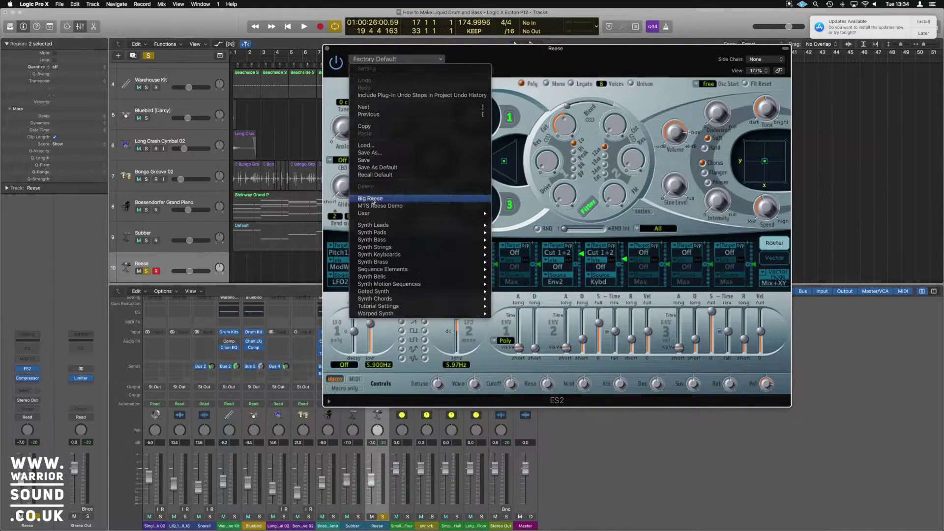
{"action": "left_click", "coordinate": [372, 199]}
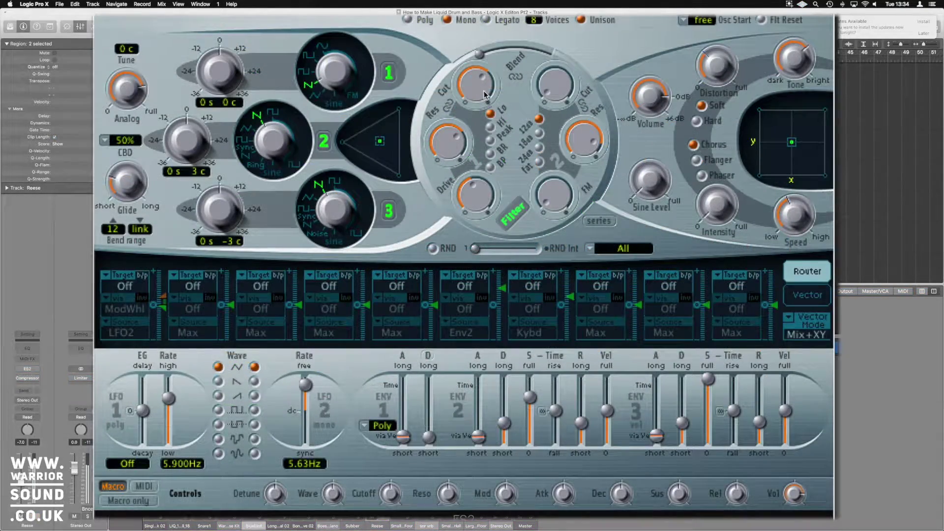
- Lower the cutoff and resonance of filter 1 in the ES2
{"action": "left_click_drag", "start_coordinate": [485, 92], "coordinate": [486, 123]}
{"action": "left_click_drag", "start_coordinate": [384, 220], "coordinate": [391, 308]}
{"action": "left_click_drag", "start_coordinate": [320, 258], "coordinate": [340, 468]}
{"action": "mouse_move", "coordinate": [344, 93]}
{"action": "left_mouse_down"}
{"action": "mouse_move", "coordinate": [350, 147]}
{"action": "mouse_move", "coordinate": [344, 95]}
{"action": "left_mouse_up"}
- Lengthen the attack and slightly lengthen the release of Envelope 3, and set its velocity to full
{"action": "mouse_move", "coordinate": [656, 434]}
{"action": "left_mouse_down"}
{"action": "mouse_move", "coordinate": [657, 395]}
{"action": "mouse_move", "coordinate": [657, 417]}
{"action": "left_mouse_up"}
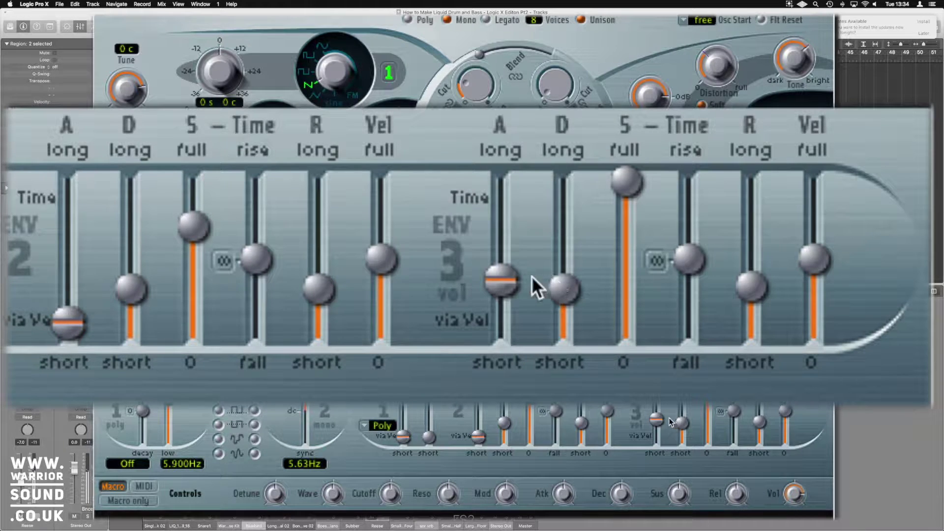
{"action": "left_click_drag", "start_coordinate": [658, 423], "coordinate": [657, 422]}
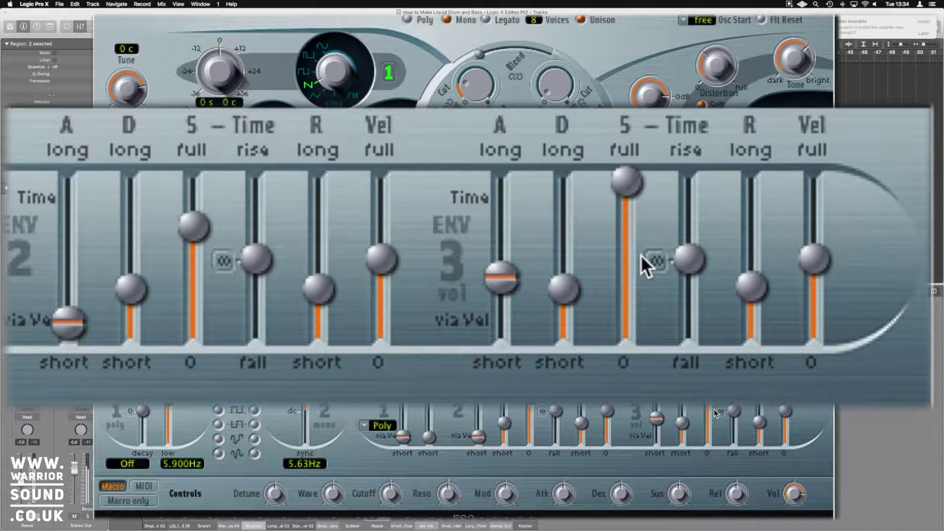
{"action": "mouse_move", "coordinate": [759, 425]}
{"action": "left_mouse_down"}
{"action": "mouse_move", "coordinate": [760, 406]}
{"action": "mouse_move", "coordinate": [786, 402]}
{"action": "mouse_move", "coordinate": [760, 406]}
{"action": "mouse_move", "coordinate": [763, 419]}
{"action": "left_mouse_up"}
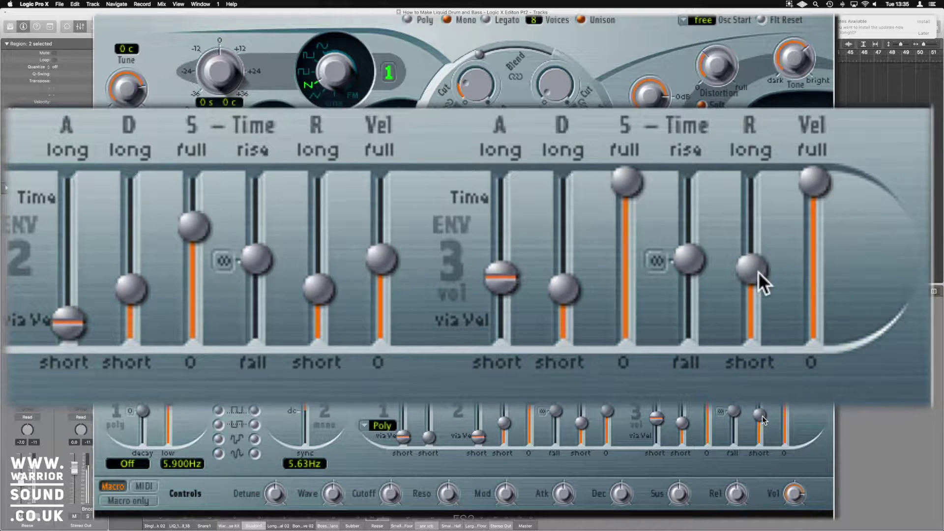
- Adjust filter 1's cutoff to about 0.146, and give filter 2 a 24 dB slope with lower resonance
{"action": "left_click_drag", "start_coordinate": [475, 98], "coordinate": [479, 95]}
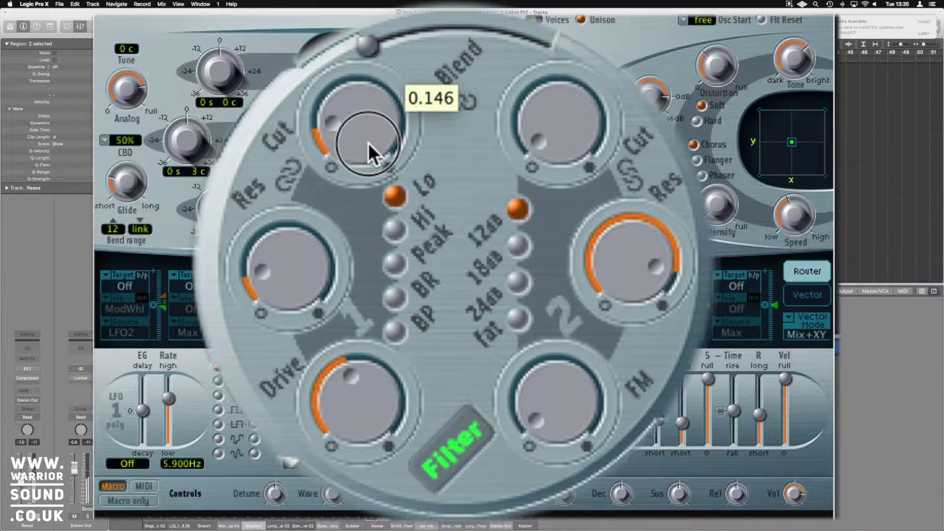
{"action": "left_click", "coordinate": [519, 280]}
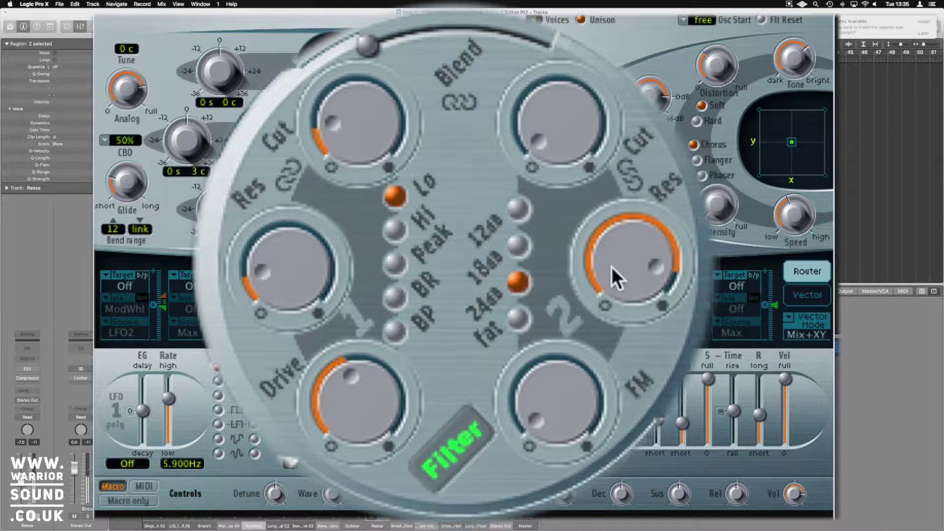
{"action": "left_click_drag", "start_coordinate": [654, 270], "coordinate": [605, 457]}
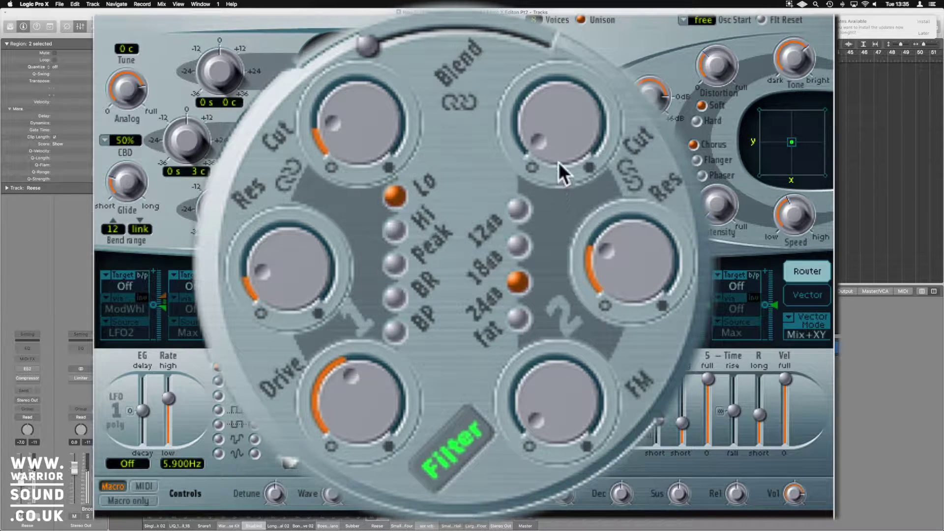
- Move the filter blend fully to filter 2, raising filter 2's cutoff and closing filter 1's
{"action": "left_click_drag", "start_coordinate": [373, 51], "coordinate": [623, 96]}
{"action": "left_click_drag", "start_coordinate": [576, 134], "coordinate": [563, 36]}
{"action": "left_click_drag", "start_coordinate": [319, 129], "coordinate": [448, 171]}
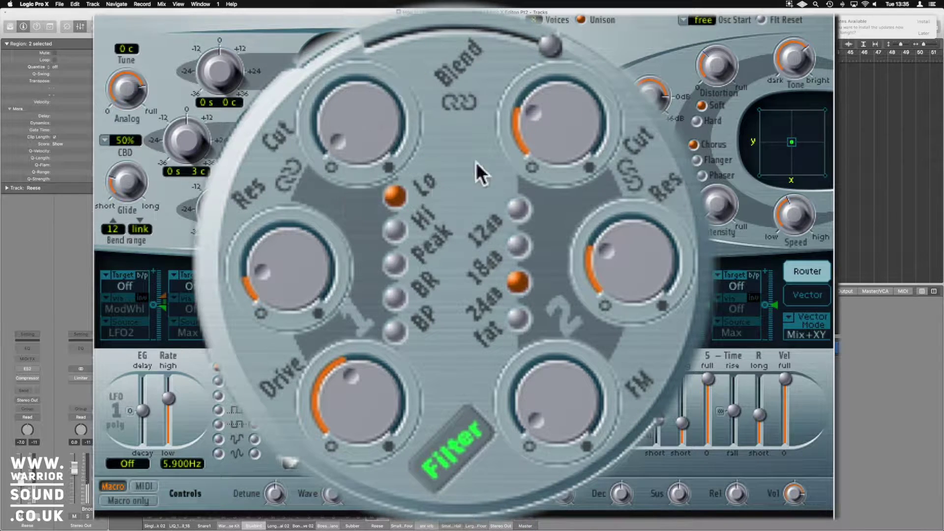
- Reduce filter 2's resonance and fine-tune its cutoff
{"action": "left_click_drag", "start_coordinate": [629, 241], "coordinate": [627, 311]}
{"action": "mouse_move", "coordinate": [546, 140]}
{"action": "left_mouse_down"}
{"action": "mouse_move", "coordinate": [546, 101]}
{"action": "mouse_move", "coordinate": [539, 131]}
{"action": "left_mouse_up"}
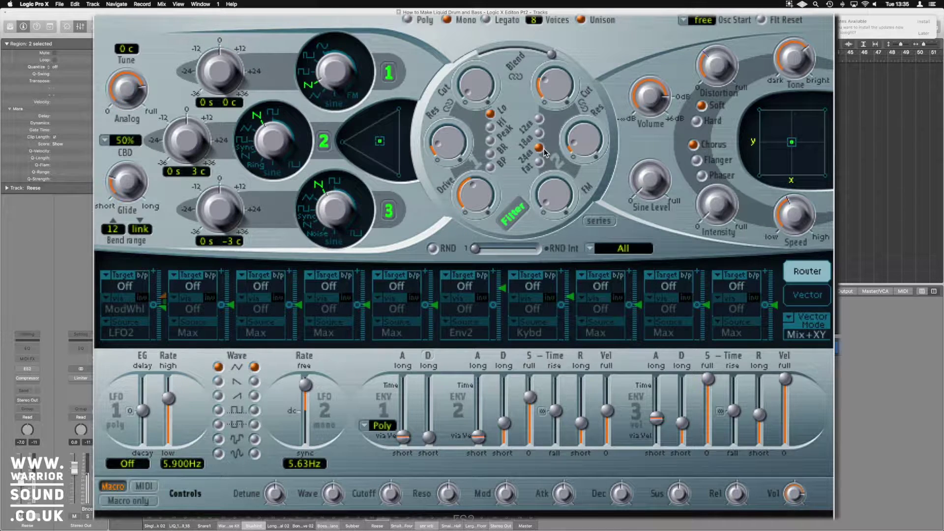
{"action": "left_click", "coordinate": [558, 89]}
{"action": "left_click_drag", "start_coordinate": [558, 88], "coordinate": [560, 79]}
{"action": "mouse_move", "coordinate": [579, 146]}
{"action": "left_mouse_down"}
{"action": "mouse_move", "coordinate": [592, 32]}
{"action": "mouse_move", "coordinate": [585, 148]}
{"action": "mouse_move", "coordinate": [590, 141]}
{"action": "left_mouse_up"}
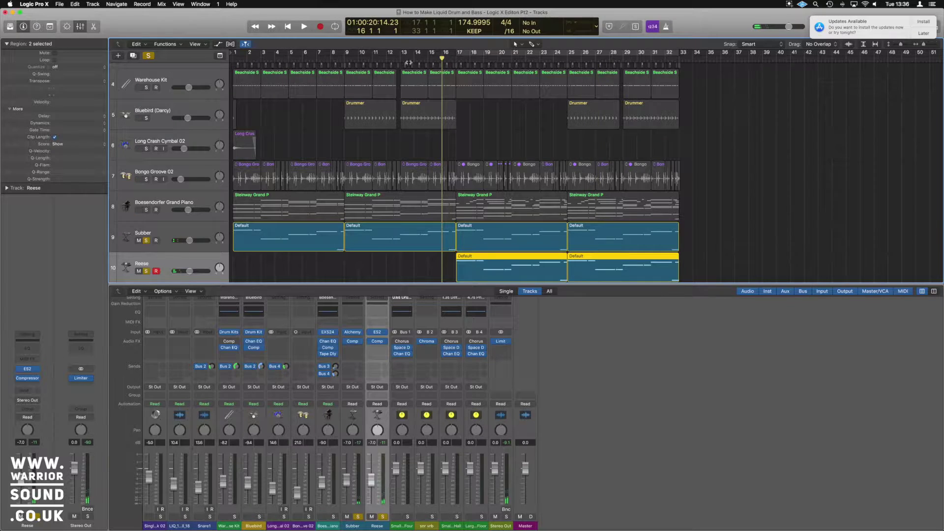
- Clear all track solos and play the full mix from bar 13 to hear the Reese bass in context
{"action": "left_click", "coordinate": [408, 62]}
{"action": "left_click", "coordinate": [151, 57]}
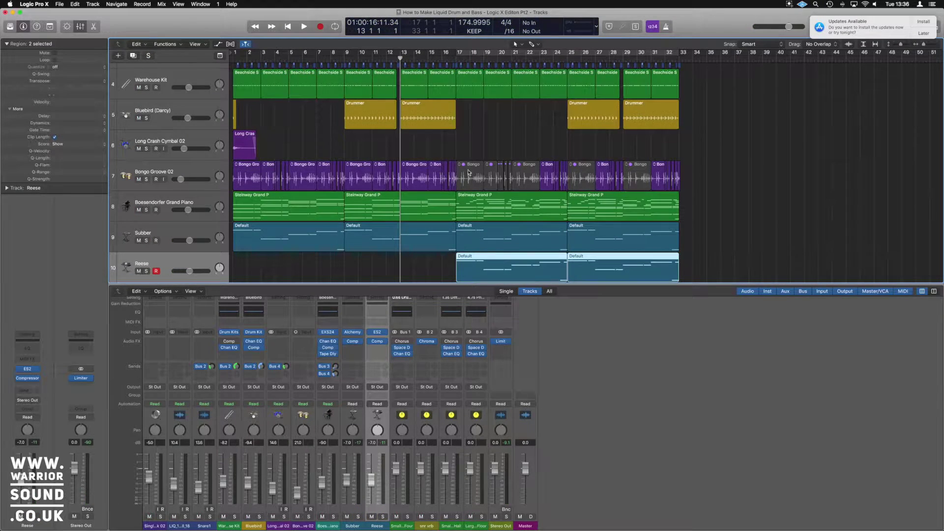
{"action": "key", "text": "space"}
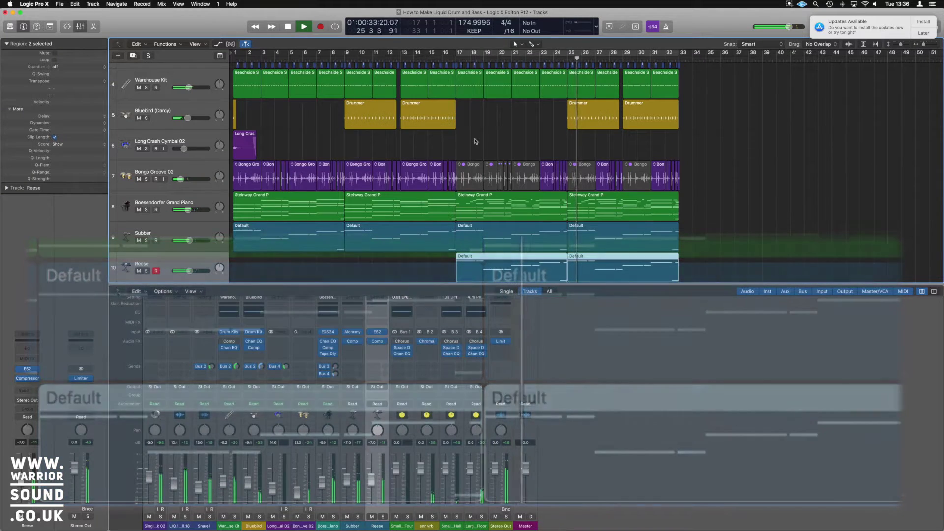
{"action": "key", "text": "space"}
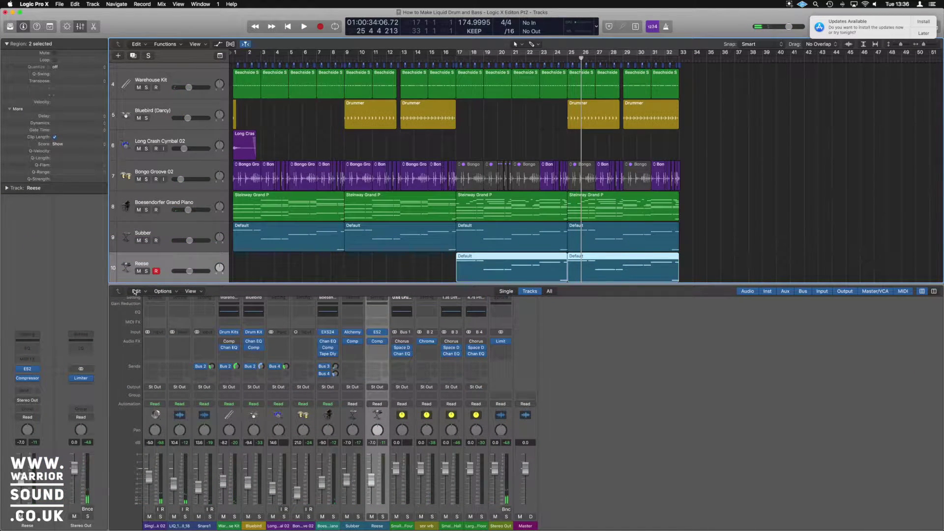
- Open the ES2 instrument of the Reese track and reposition its window slightly
{"action": "left_click", "coordinate": [28, 369]}
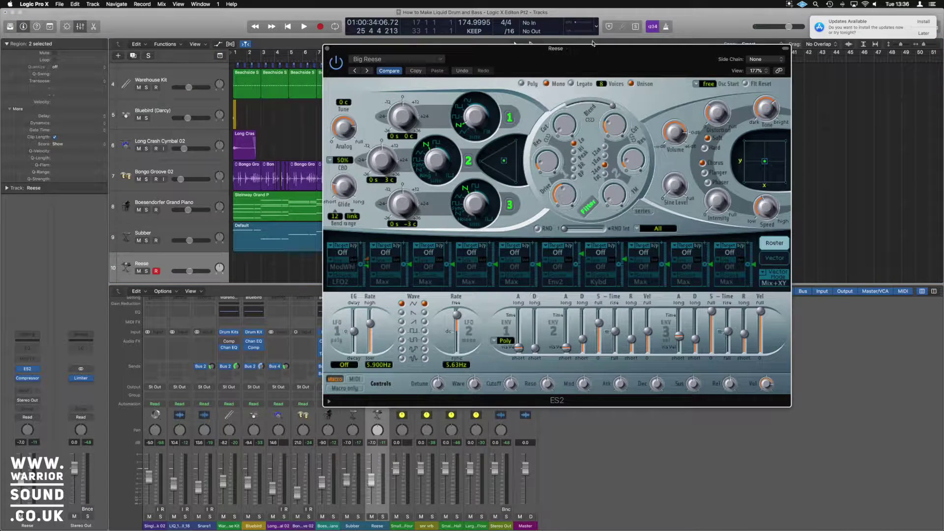
{"action": "left_click_drag", "start_coordinate": [594, 52], "coordinate": [594, 53]}
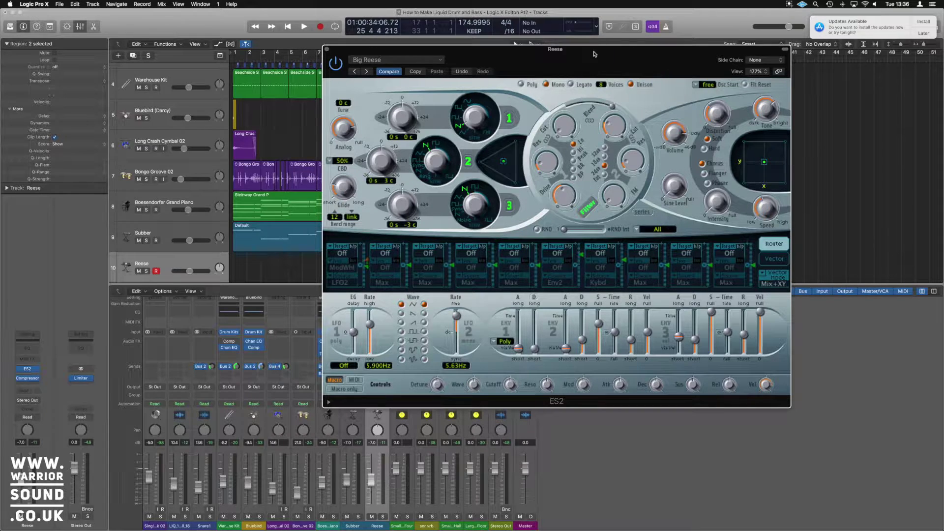
{"action": "left_click_drag", "start_coordinate": [624, 63], "coordinate": [622, 63]}
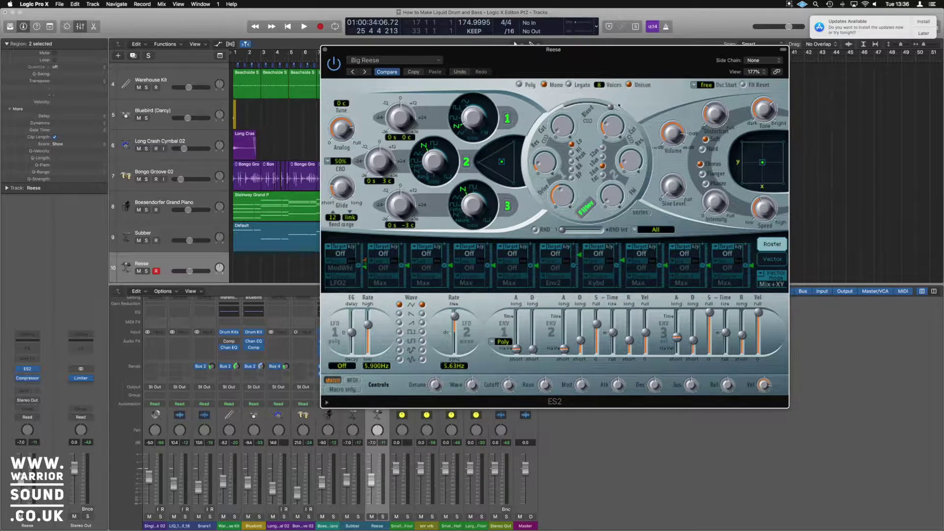
- Save the ES2 sound as a setting named "Big Reese - Low cut DnB Tuts" and close the instrument window
{"action": "left_click", "coordinate": [422, 63]}
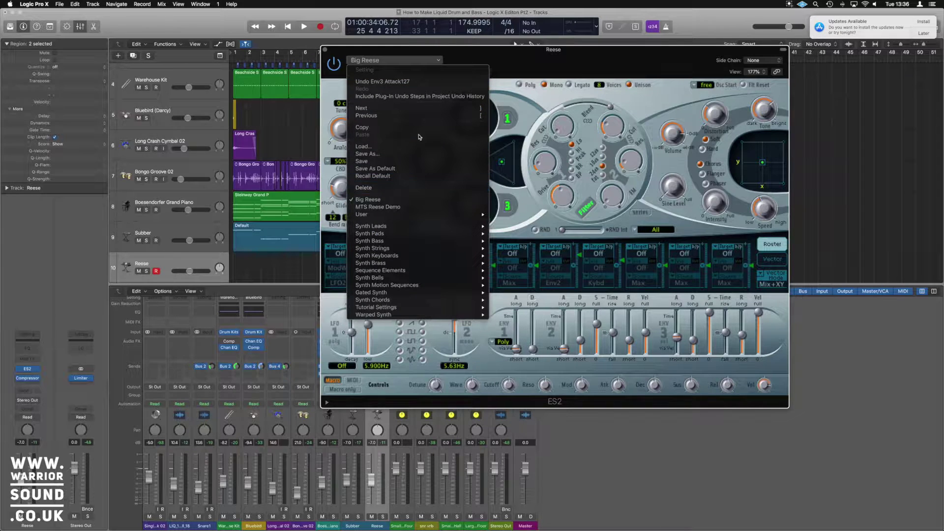
{"action": "left_click", "coordinate": [413, 154]}
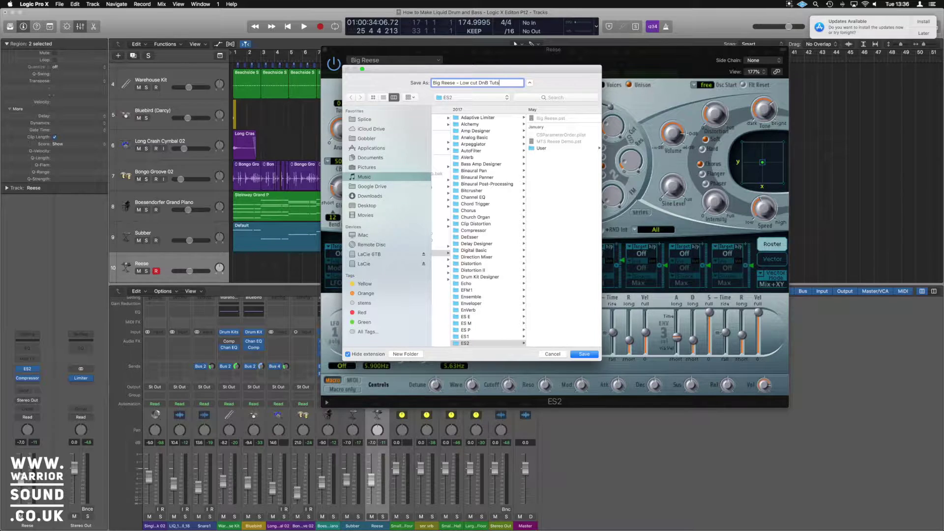
{"action": "key", "text": "Return"}
{"action": "key", "text": "space"}
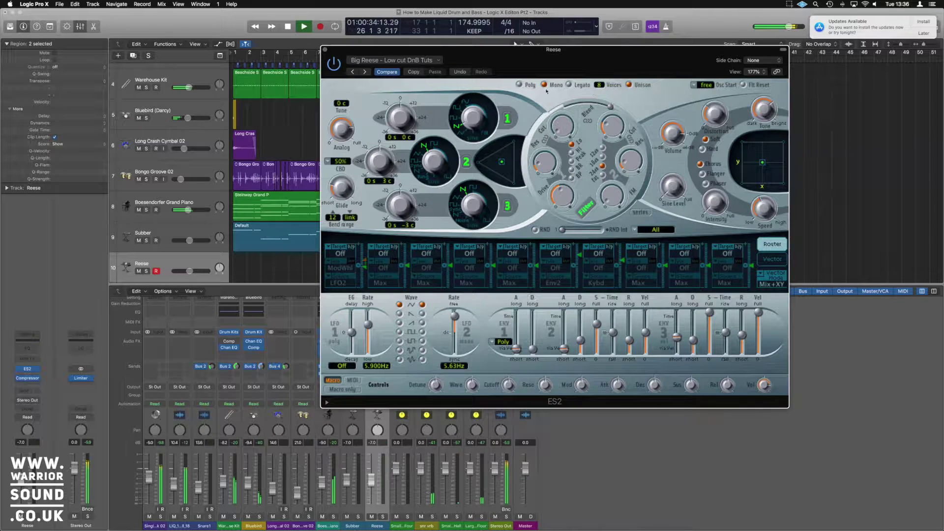
{"action": "left_click", "coordinate": [324, 50]}
{"action": "key", "text": "space"}
- Play the full mix from bar 9 with cycle mode switched on for bars 17 to 33
{"action": "left_click", "coordinate": [344, 60]}
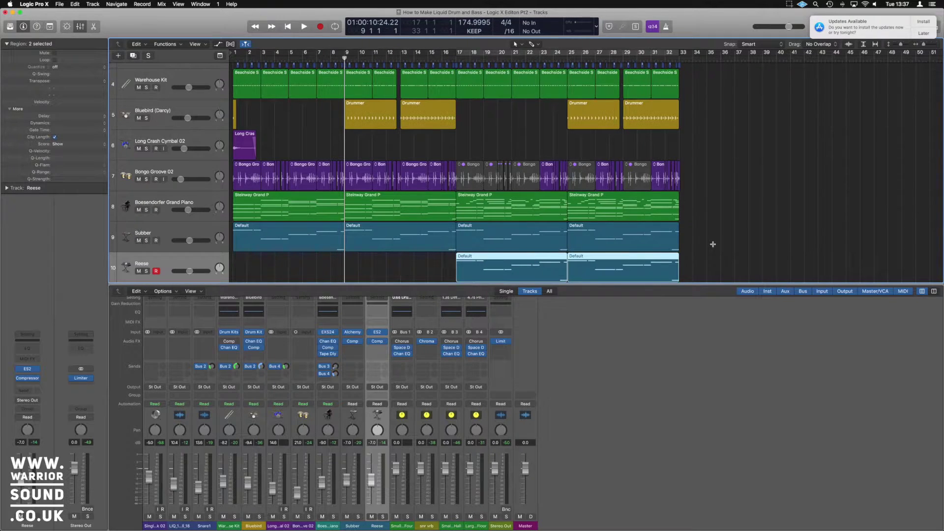
{"action": "key", "text": "space"}
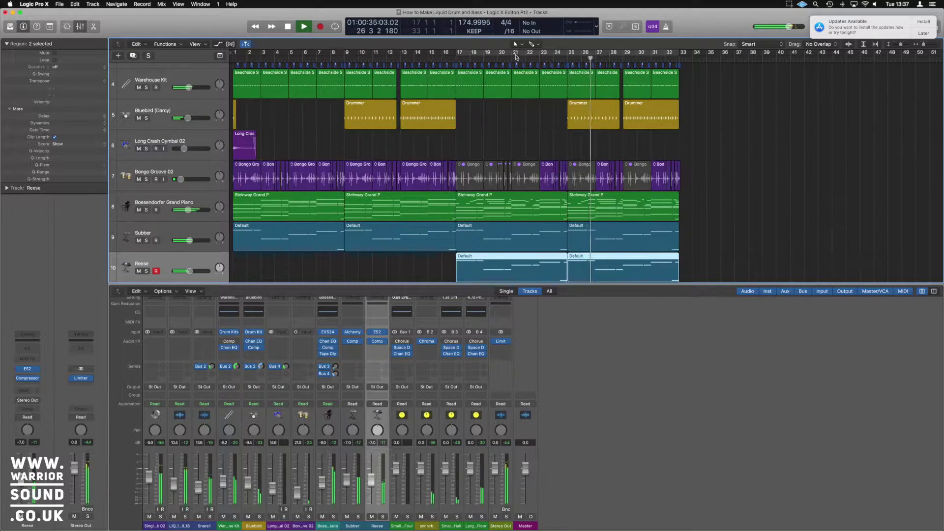
{"action": "left_click", "coordinate": [529, 64]}
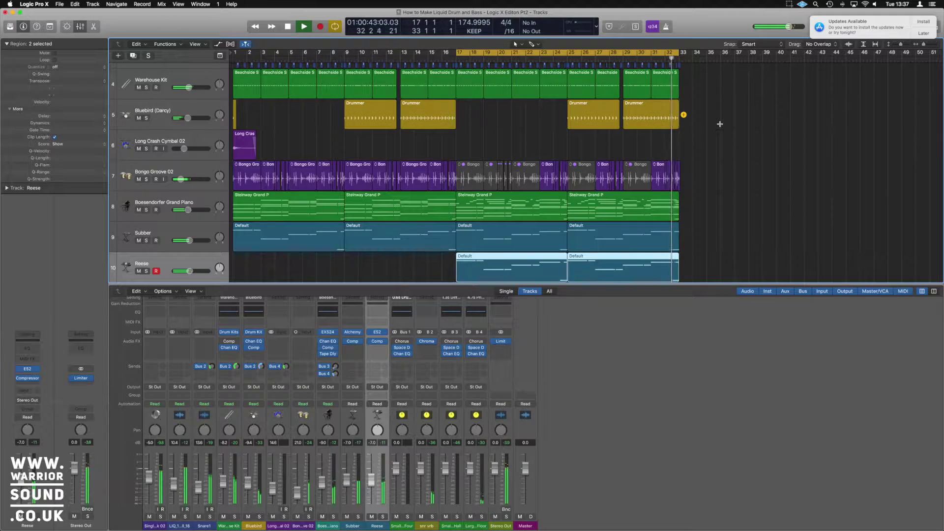
{"action": "key", "text": "space"}
- Turn off cycle mode and play the whole arrangement from the beginning
{"action": "left_click", "coordinate": [701, 139]}
{"action": "key", "text": "z"}
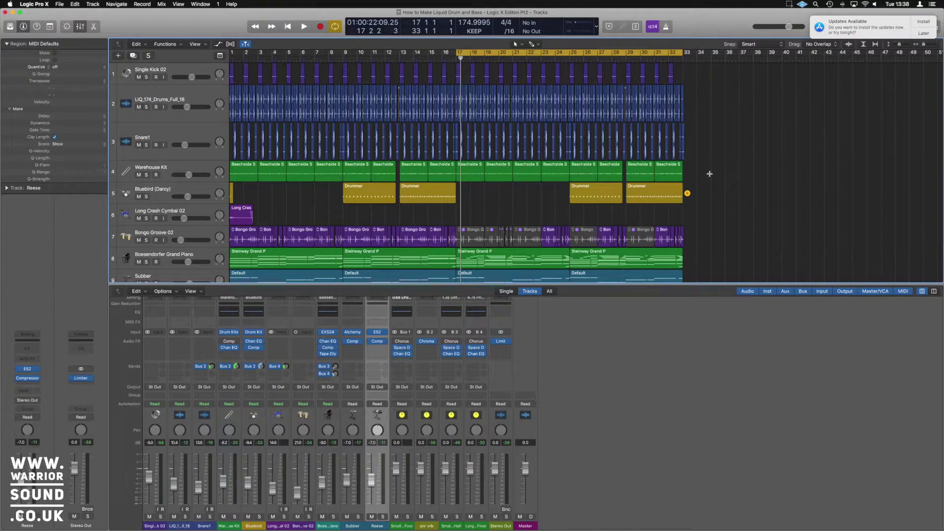
{"action": "left_click", "coordinate": [481, 53]}
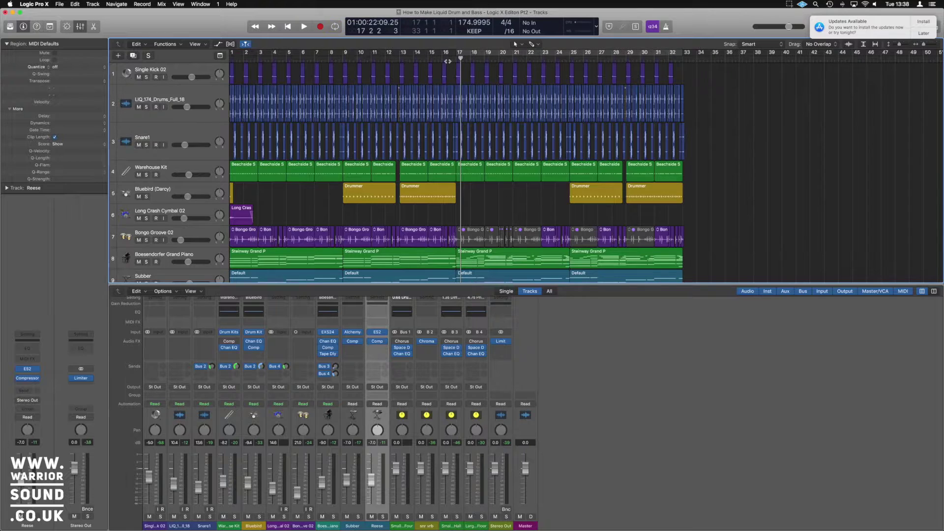
{"action": "key", "text": "Return"}
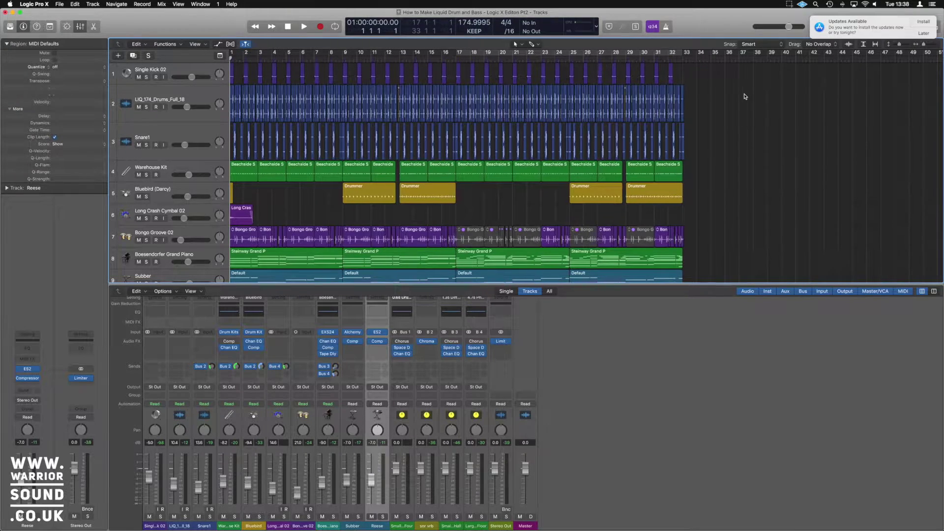
{"action": "key", "text": "space"}
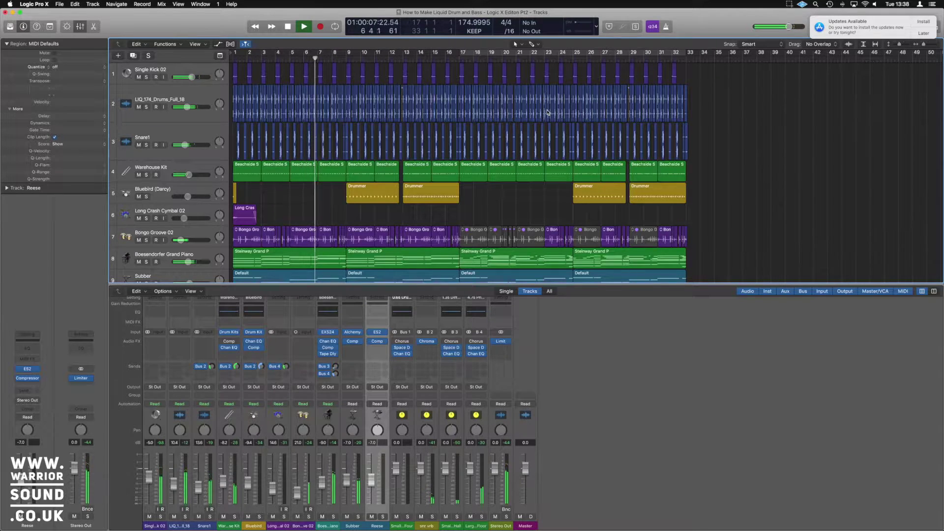
{"action": "key", "text": "space"}
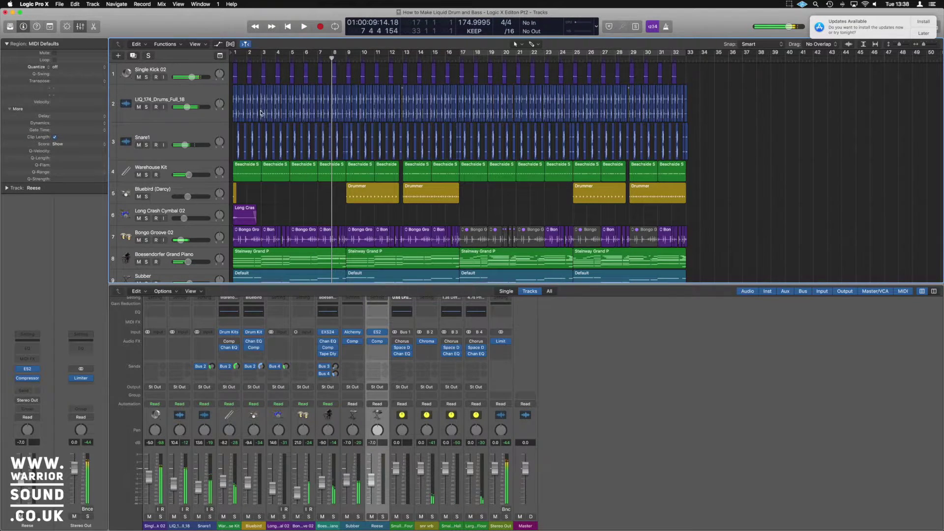
- Add a new audio track directly below the LIQ_174_Drums_Full_18 track
{"action": "left_click", "coordinate": [205, 102]}
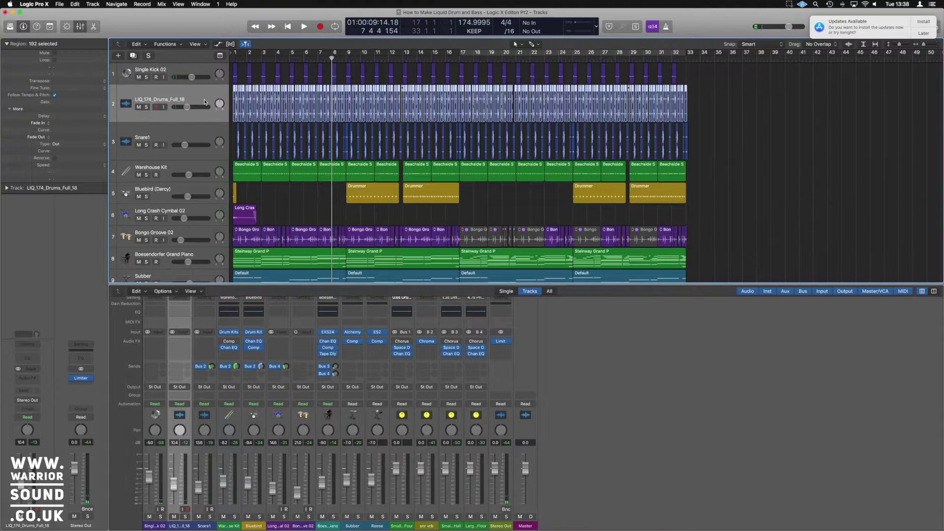
{"action": "key", "text": "alt+super+a"}
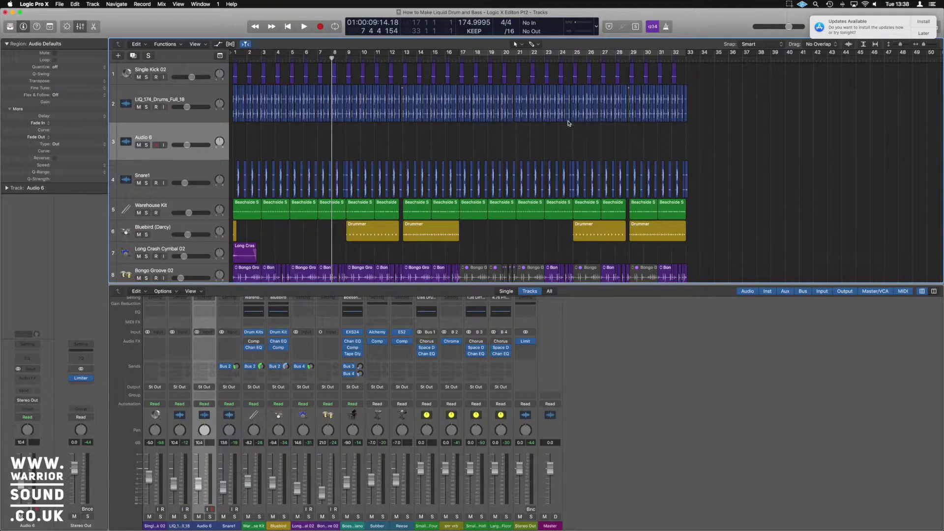
- Set the cycle range to the two bars from bar 8 to bar 10
{"action": "key", "text": "super+Right"}
{"action": "key", "text": "super+Right"}
{"action": "key", "text": "super+Right"}
{"action": "key", "text": "super+Right"}
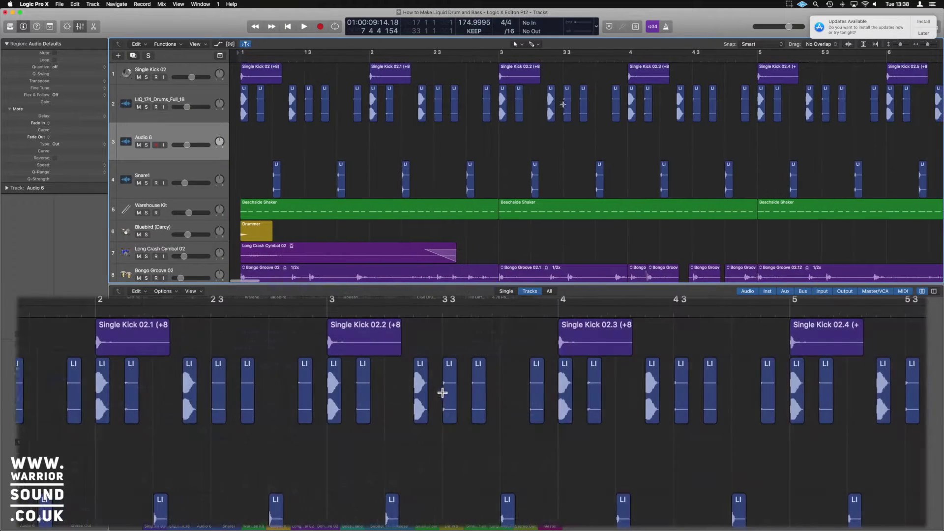
{"action": "key", "text": "super+Down"}
{"action": "left_click", "coordinate": [237, 91]}
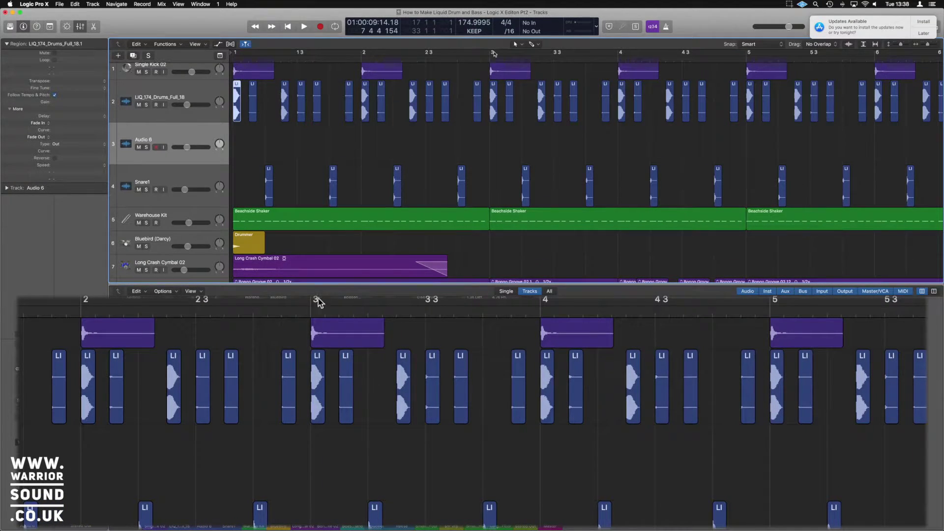
{"action": "key", "text": "super+Left"}
{"action": "key", "text": "super+Left"}
{"action": "key", "text": "super+Left"}
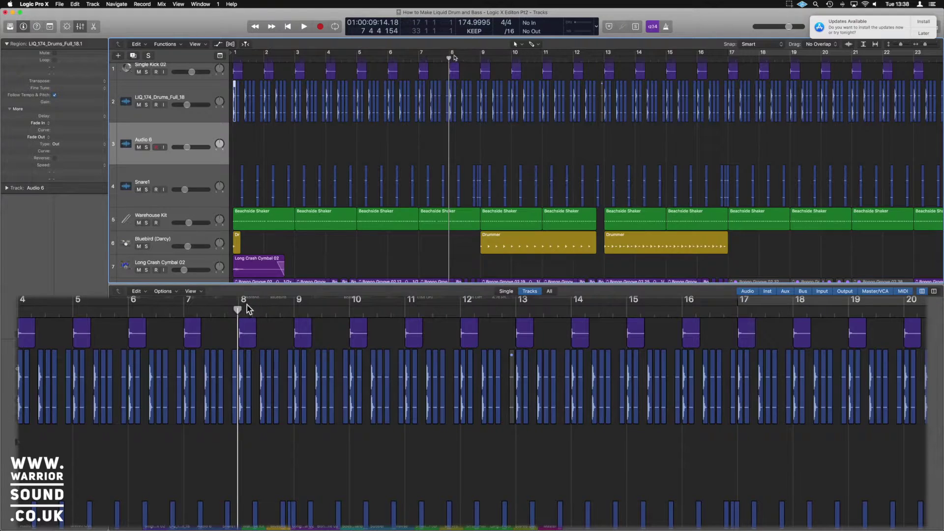
{"action": "left_click_drag", "start_coordinate": [450, 54], "coordinate": [521, 59]}
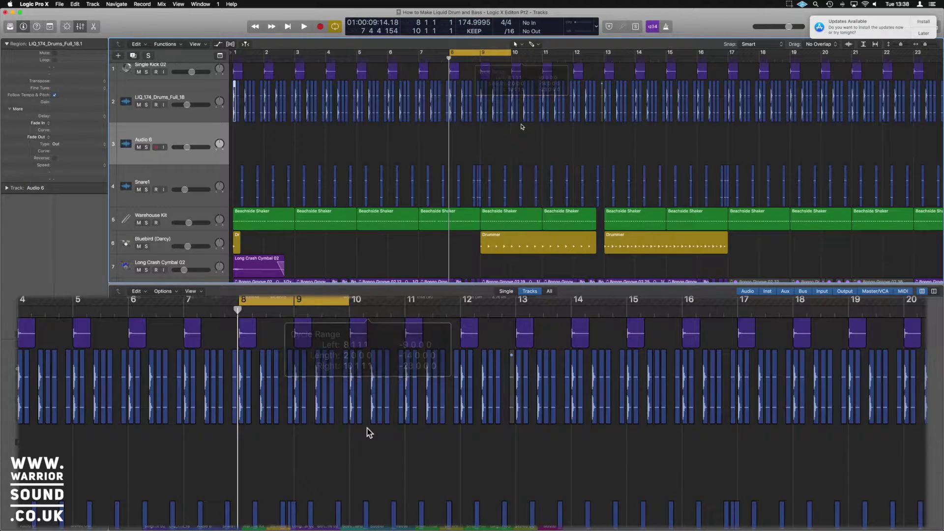
- Try copying the LIQ_174_Drums_Full_18 slice at bar 8 onto the Audio 6 track, one sixteenth before beat 2, and audition it
{"action": "key", "text": "super+Right"}
{"action": "key", "text": "super+Right"}
{"action": "key", "text": "super+Right"}
{"action": "key", "text": "super+Right"}
{"action": "key", "text": "super+Right"}
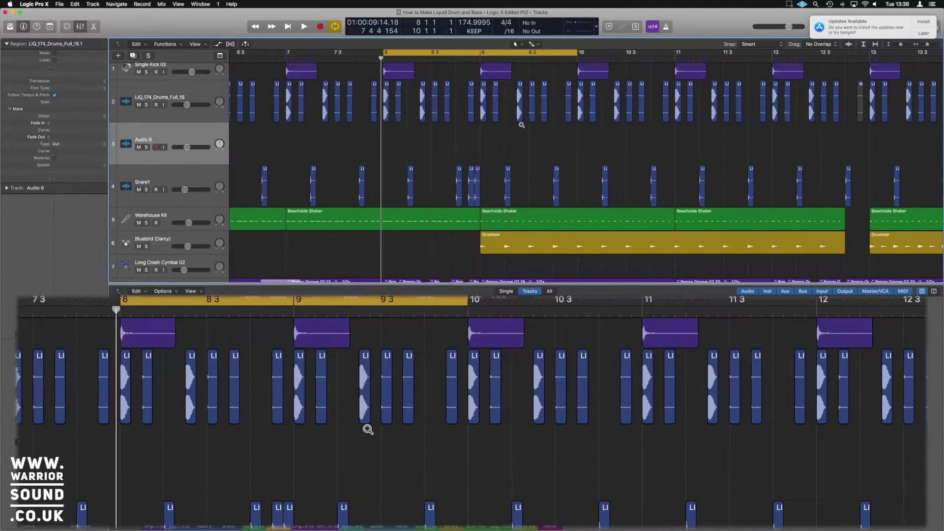
{"action": "key", "text": "super+Right"}
{"action": "key", "text": "super+Down"}
{"action": "key", "text": "super+Down"}
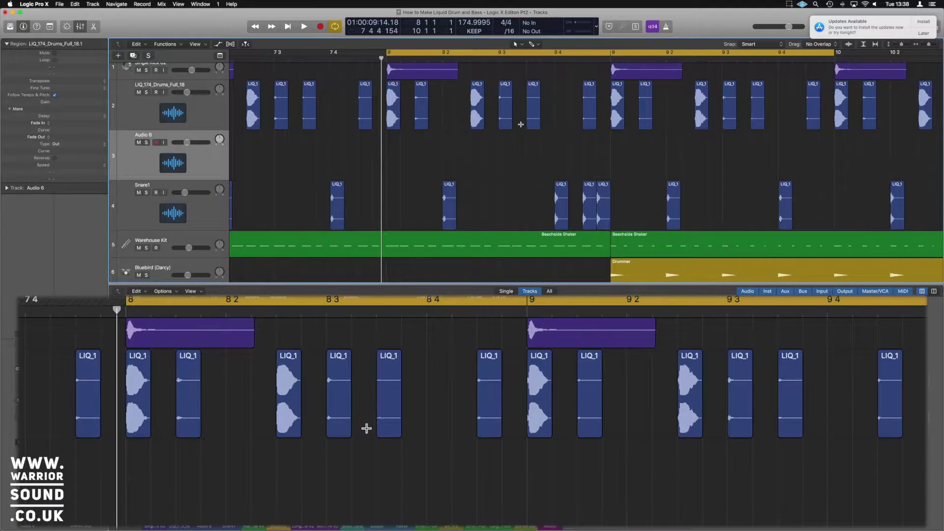
{"action": "left_click_drag", "start_coordinate": [393, 92], "coordinate": [437, 150]}
{"action": "key", "text": "space"}
{"action": "left_click", "coordinate": [429, 148]}
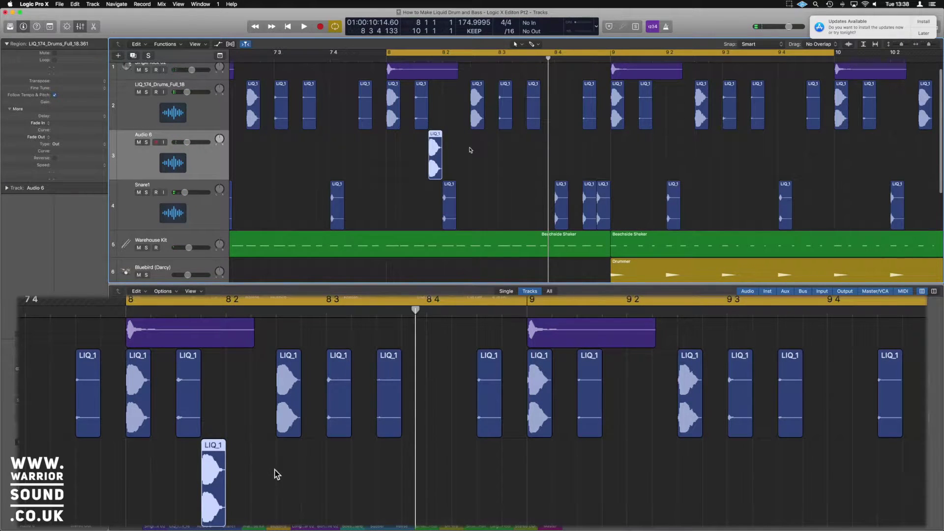
{"action": "key", "text": "space"}
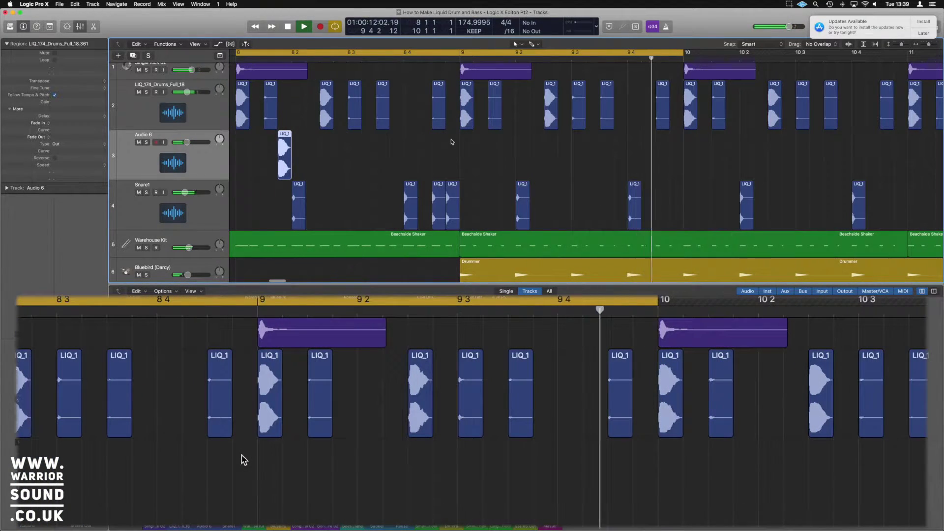
{"action": "scroll", "coordinate": [452, 142], "scroll_direction": "down", "scroll_amount": 3}
{"action": "key", "text": "space"}
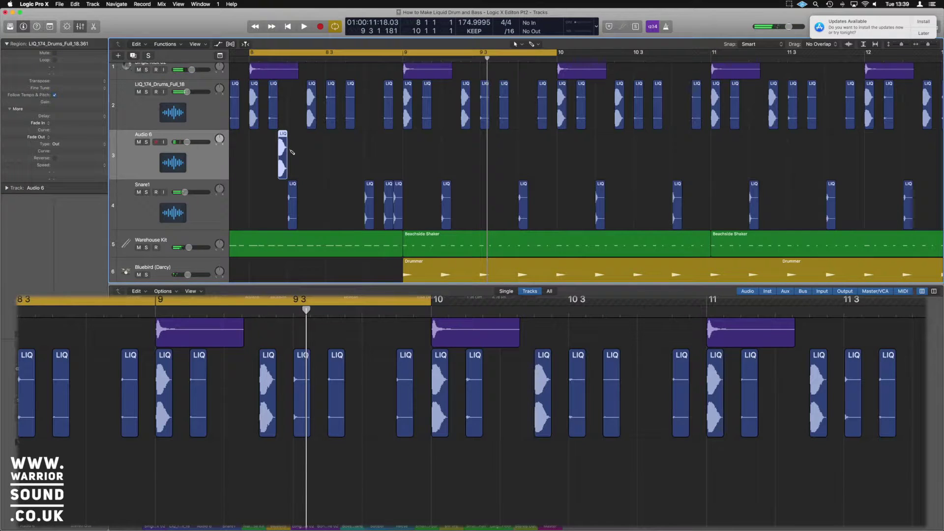
{"action": "key", "text": "super+z"}
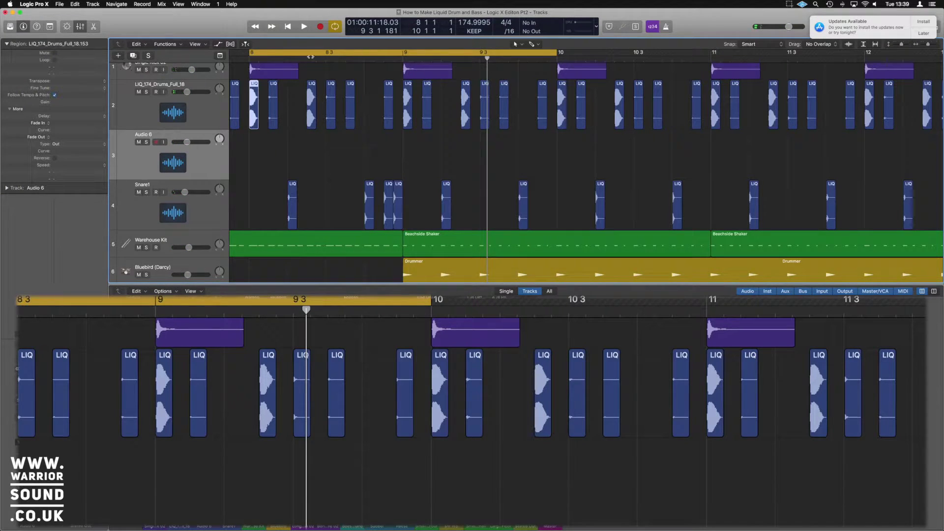
- Move the cycle range to bars 9–11 and copy the bar 9 drum slice onto Audio 6, one sixteenth before beat 2
{"action": "left_click_drag", "start_coordinate": [277, 53], "coordinate": [420, 61]}
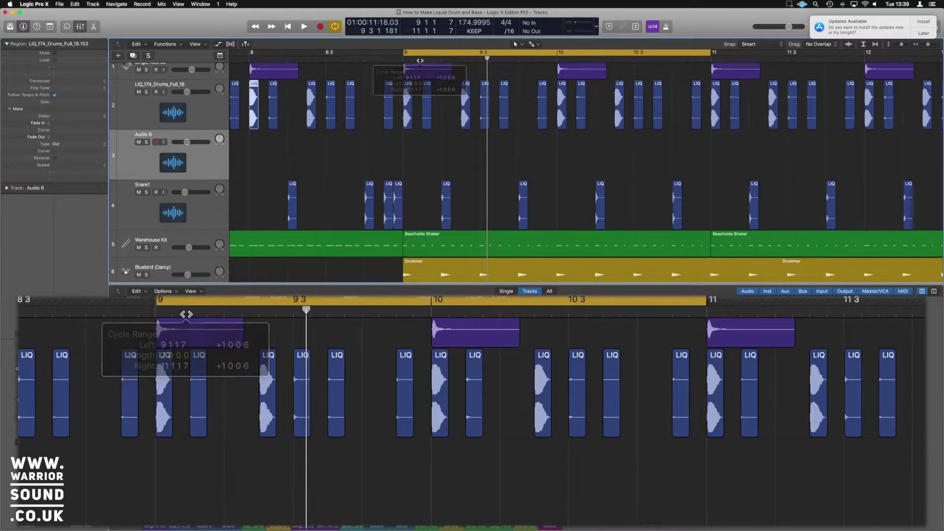
{"action": "left_click_drag", "start_coordinate": [426, 112], "coordinate": [435, 163]}
{"action": "key", "text": "space"}
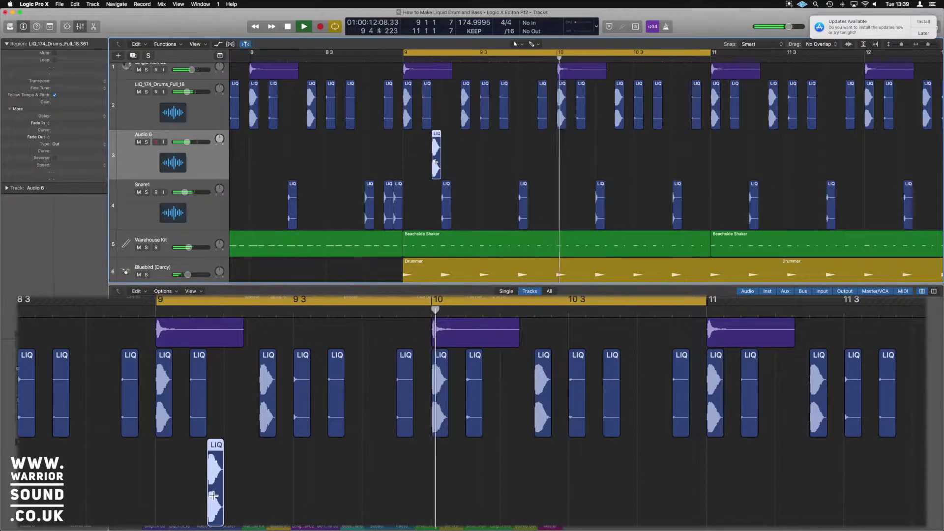
{"action": "key", "text": "space"}
- Copy the Audio 6 slice to the same position in bar 10 and audition the loop
{"action": "left_click_drag", "start_coordinate": [437, 148], "coordinate": [589, 155]}
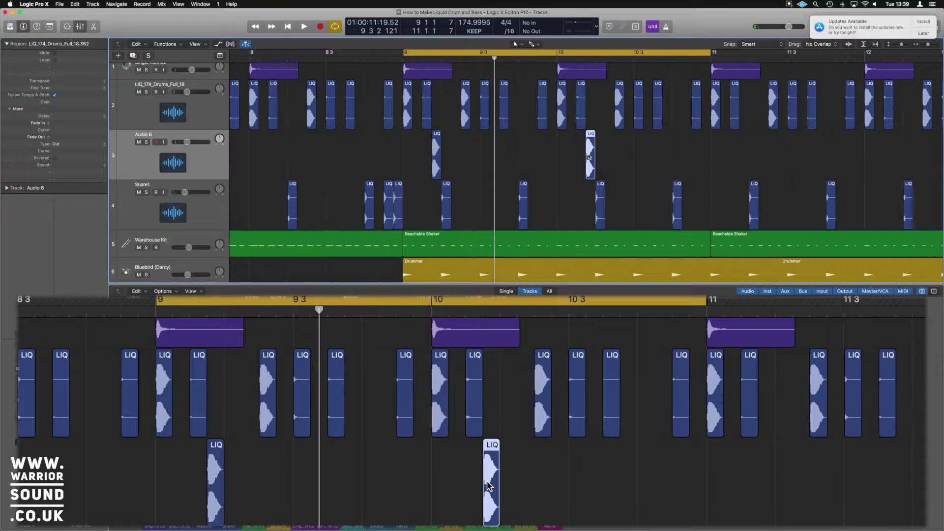
{"action": "key", "text": "space"}
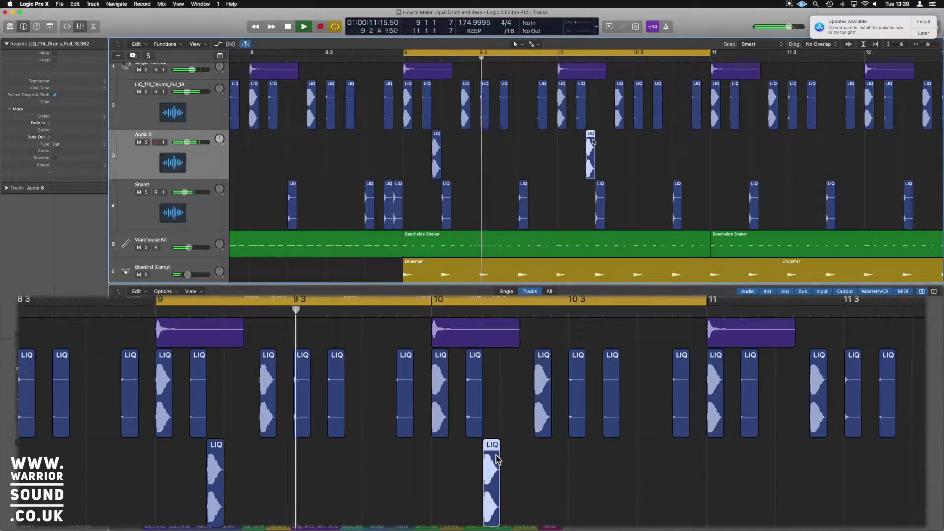
{"action": "scroll", "coordinate": [594, 140], "scroll_direction": "down", "scroll_amount": 10}
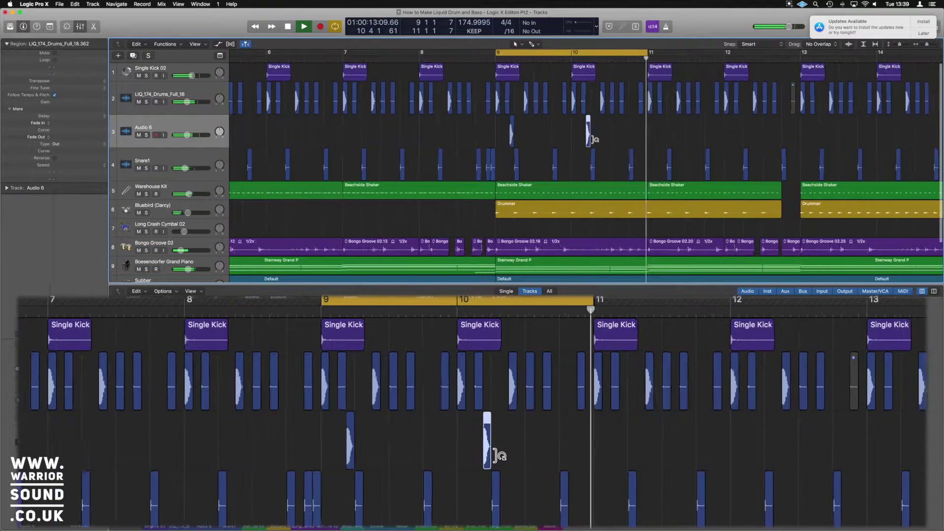
{"action": "scroll", "coordinate": [592, 140], "scroll_direction": "right", "scroll_amount": 5}
{"action": "key", "text": "space"}
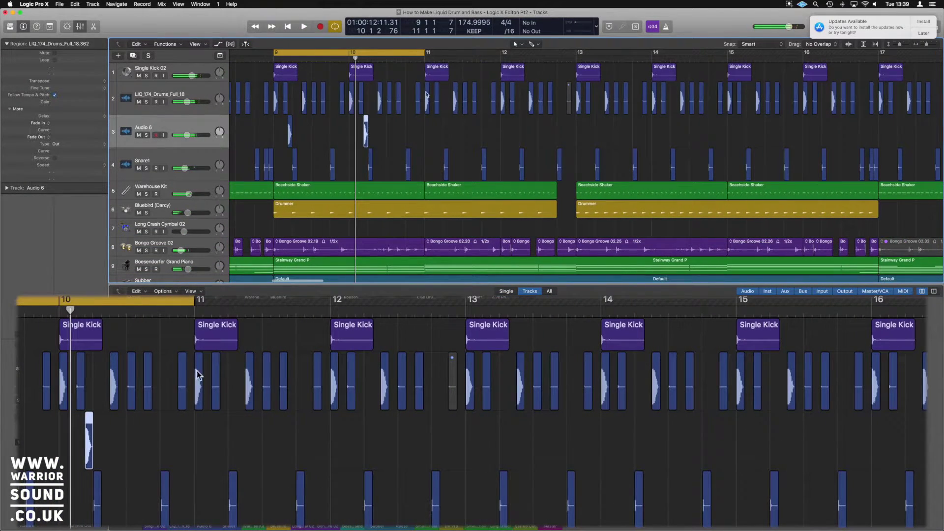
- Extend the cycle range to bar 13 and copy the Audio 6 slice to the same position in bars 11 and 12
{"action": "left_click_drag", "start_coordinate": [191, 300], "coordinate": [466, 310]}
{"action": "scroll", "coordinate": [502, 99], "scroll_direction": "up", "scroll_amount": 3}
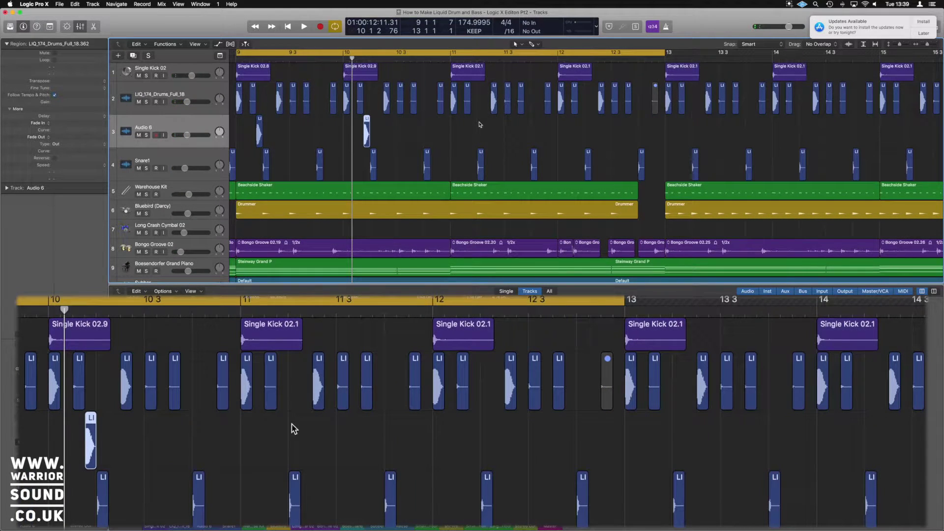
{"action": "left_click_drag", "start_coordinate": [260, 130], "coordinate": [474, 134]}
{"action": "left_click", "coordinate": [564, 130]}
- Copy the bar 12 slice on Audio 6 back to 11 4 2 and audition the loop
{"action": "left_click_drag", "start_coordinate": [581, 128], "coordinate": [540, 130]}
{"action": "key", "text": "space"}
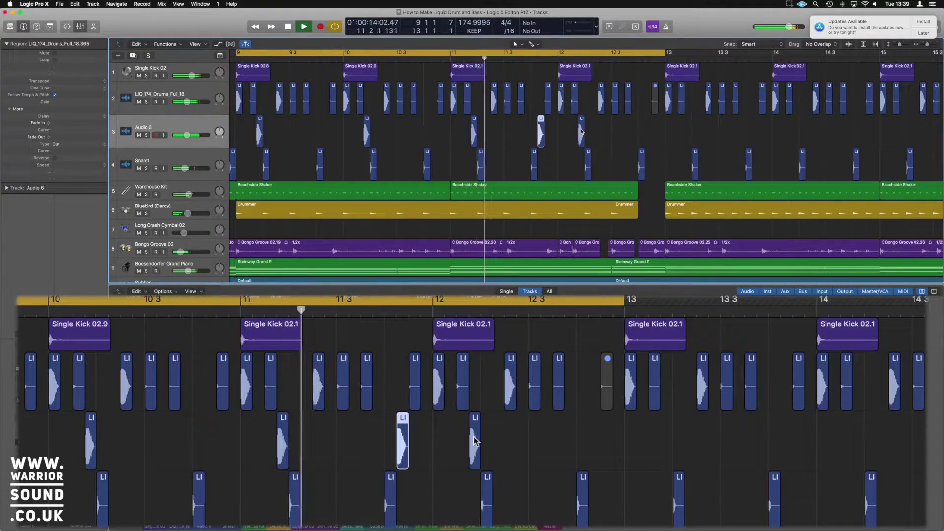
{"action": "key", "text": "space"}
- Shift the extra bar 11 slice on Audio 6 earlier to 11 3 2, auditioning the loop after each move
{"action": "left_click_drag", "start_coordinate": [395, 431], "coordinate": [385, 434]}
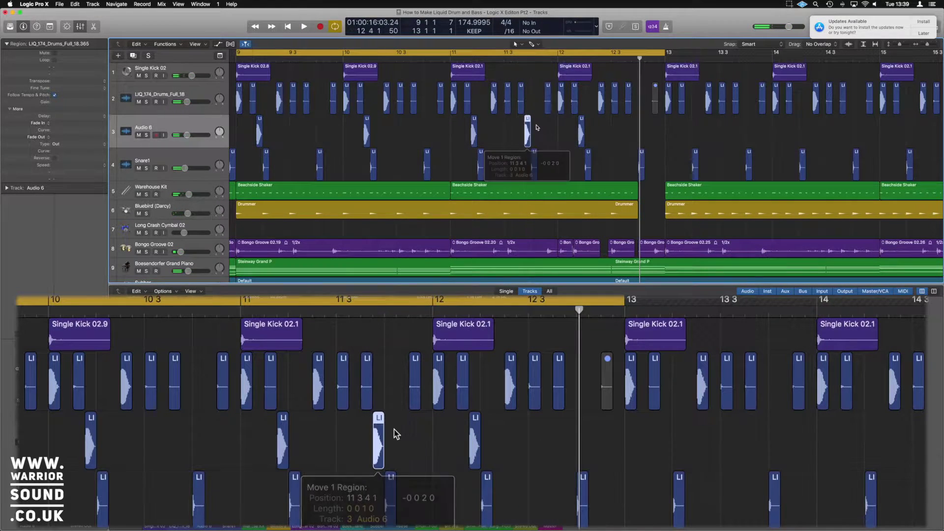
{"action": "key", "text": "space"}
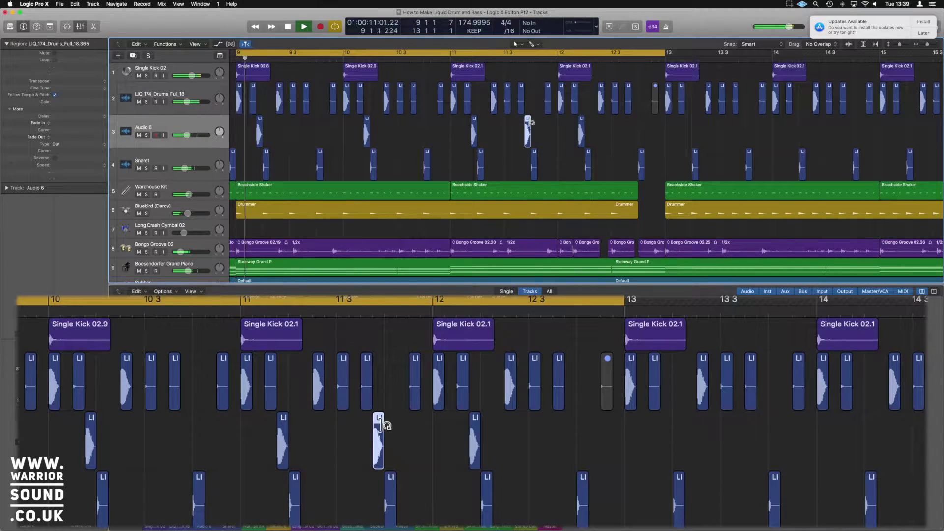
{"action": "left_click_drag", "start_coordinate": [377, 434], "coordinate": [355, 437]}
{"action": "key", "text": "space"}
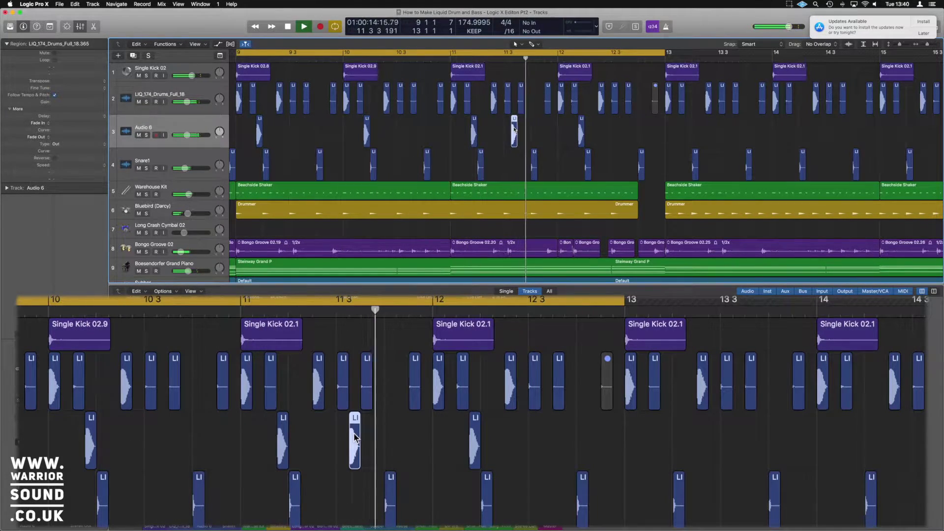
{"action": "key", "text": "space"}
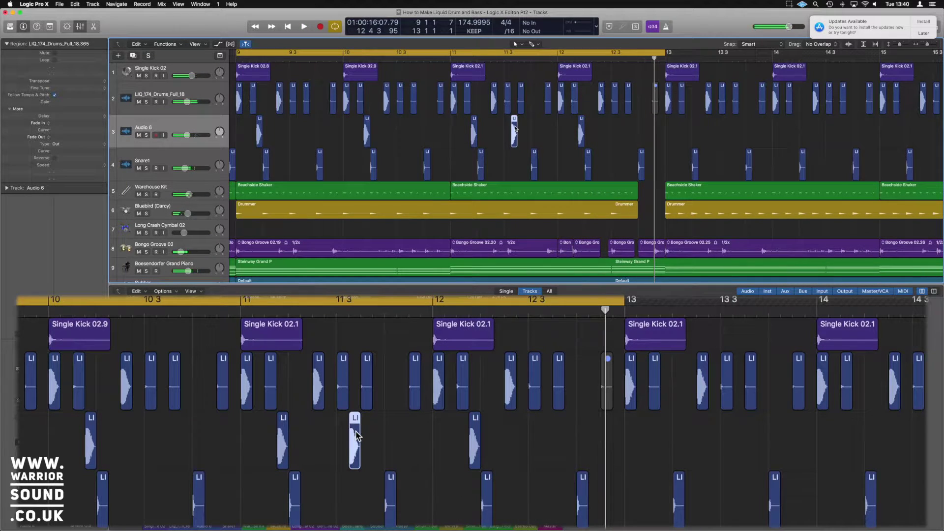
- Move the extra bar 11 slice on Audio 6 back to 11 4 2 and audition the loop
{"action": "left_click_drag", "start_coordinate": [370, 435], "coordinate": [404, 439]}
{"action": "key", "text": "space"}
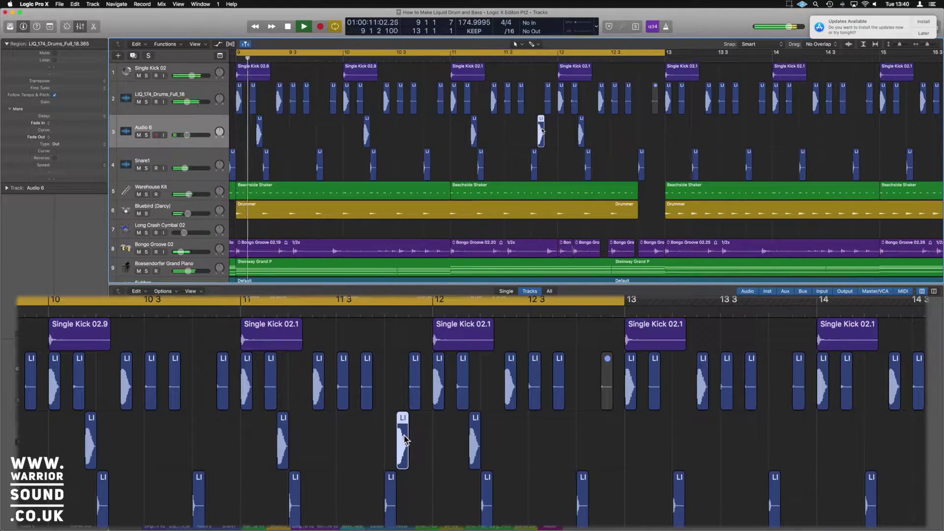
{"action": "left_click", "coordinate": [417, 429]}
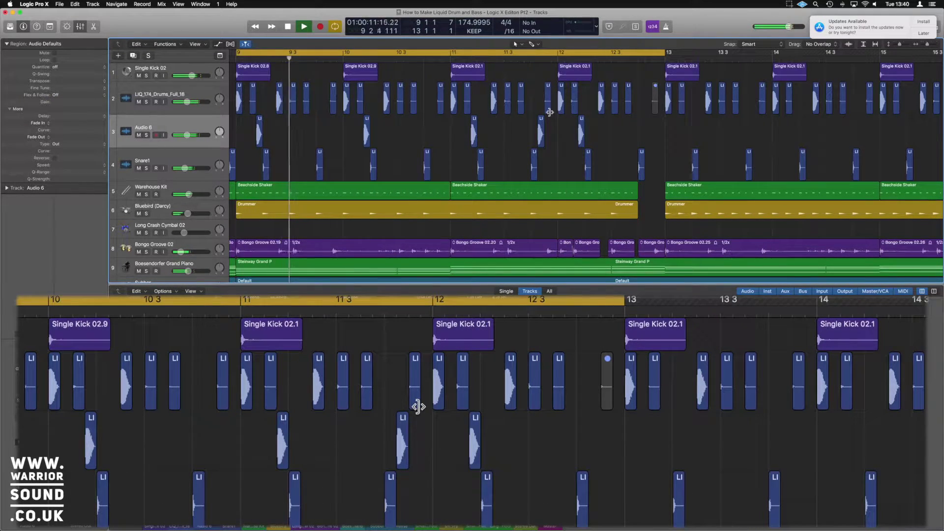
{"action": "key", "text": "super+Left"}
{"action": "key", "text": "space"}
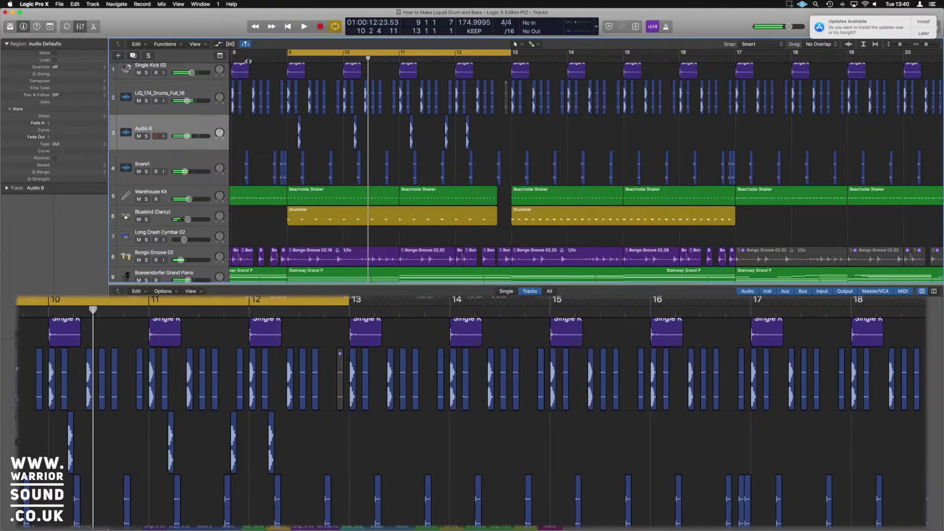
- Set the cycle range to bars 5 to 13 and play it to hear the extra hits in context
{"action": "key", "text": "super+Left"}
{"action": "key", "text": "super+Left"}
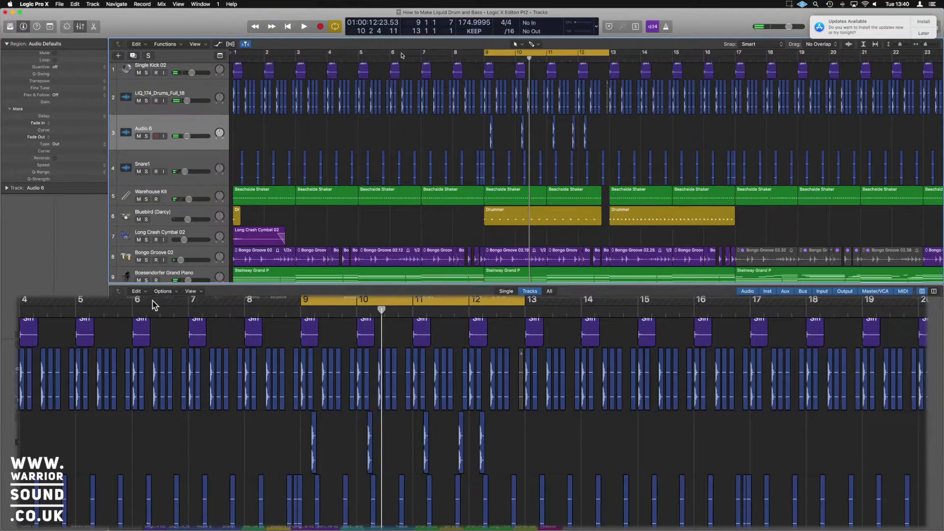
{"action": "left_click_drag", "start_coordinate": [80, 306], "coordinate": [521, 310]}
{"action": "key", "text": "space"}
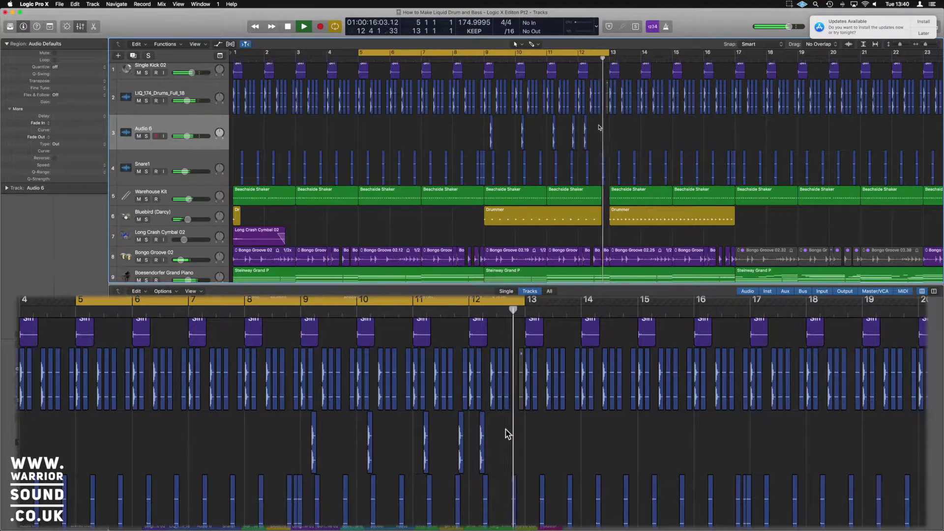
- Copy the Audio 6 slices of bars 9 to 12 to the matching positions starting at bars 13, 25 and 29
{"action": "left_click_drag", "start_coordinate": [505, 430], "coordinate": [537, 437]}
{"action": "left_click_drag", "start_coordinate": [616, 131], "coordinate": [617, 130]}
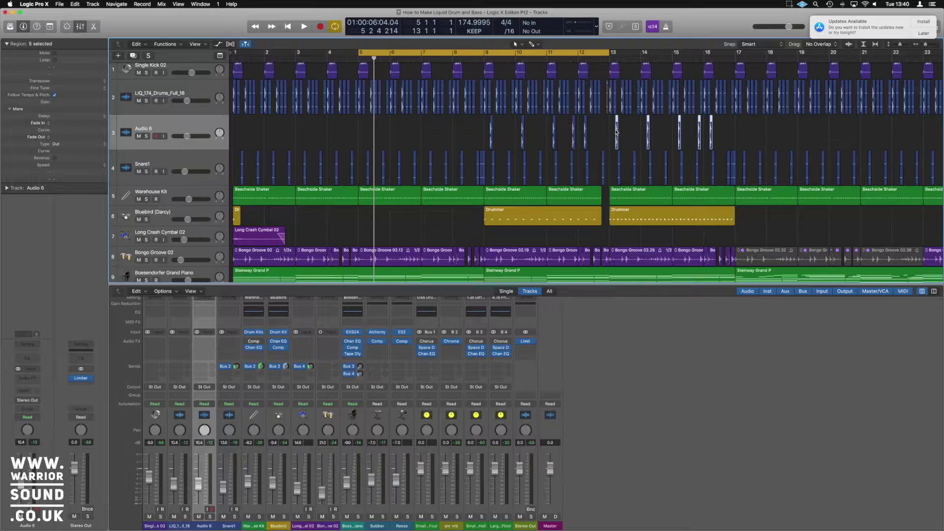
{"action": "left_click_drag", "start_coordinate": [642, 134], "coordinate": [742, 132]}
{"action": "scroll", "coordinate": [661, 137], "scroll_direction": "down", "scroll_amount": 5}
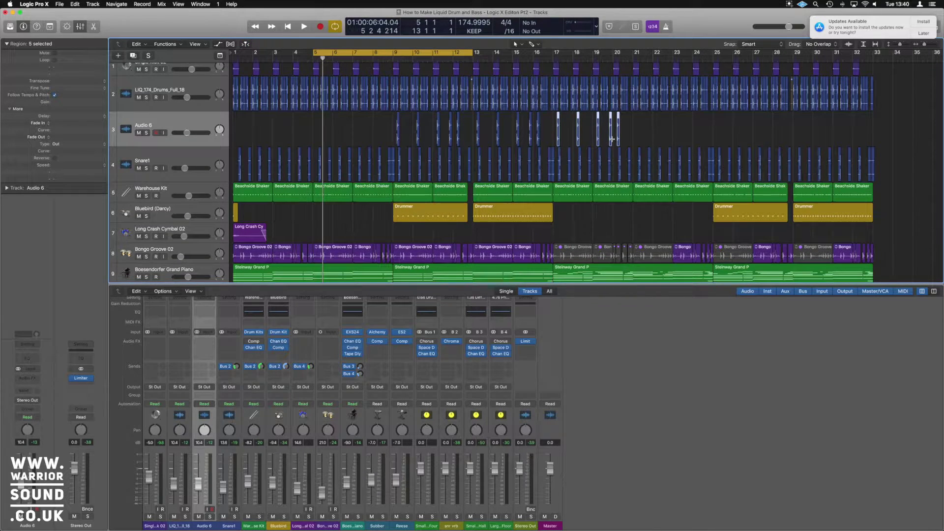
{"action": "left_click_drag", "start_coordinate": [572, 126], "coordinate": [720, 126]}
{"action": "scroll", "coordinate": [720, 127], "scroll_direction": "up", "scroll_amount": 3}
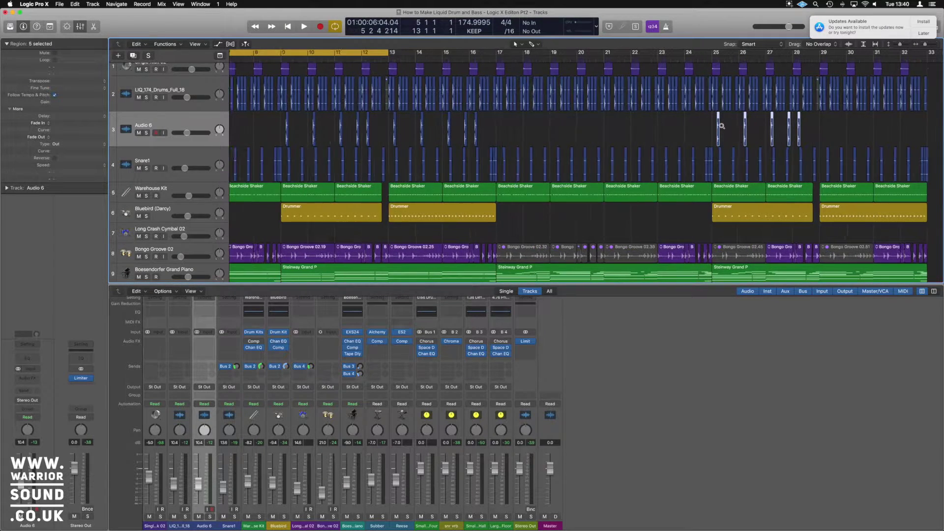
{"action": "left_click_drag", "start_coordinate": [718, 126], "coordinate": [837, 130]}
{"action": "scroll", "coordinate": [837, 131], "scroll_direction": "down", "scroll_amount": 2}
{"action": "scroll", "coordinate": [836, 130], "scroll_direction": "down", "scroll_amount": 2}
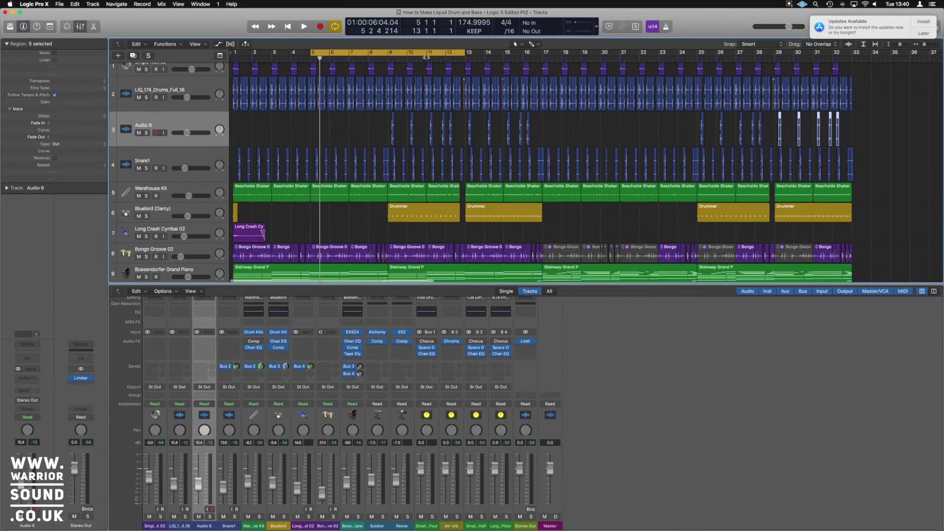
- Turn off cycle mode and lower the Audio 6 track's volume to -12.0 dB
{"action": "left_click", "coordinate": [432, 53]}
{"action": "left_click", "coordinate": [186, 123]}
{"action": "left_click_drag", "start_coordinate": [199, 483], "coordinate": [199, 487]}
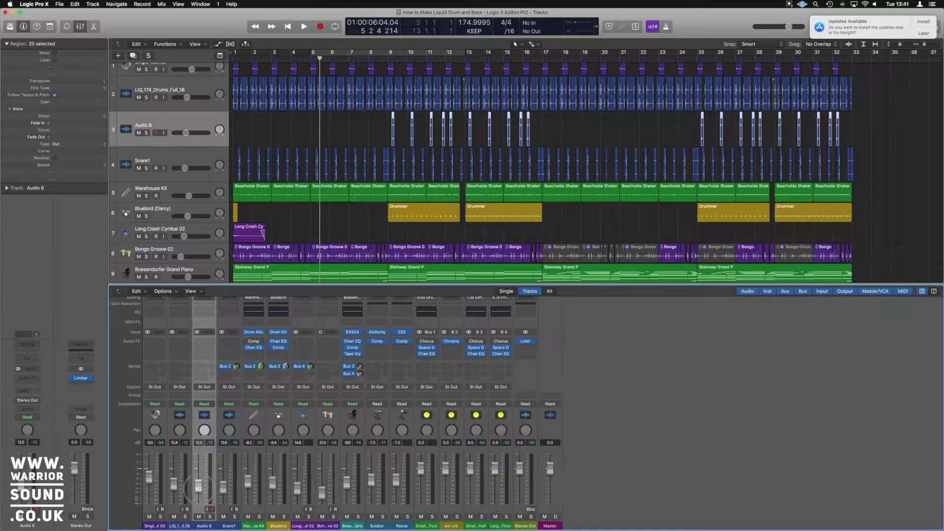
{"action": "left_click", "coordinate": [240, 122]}
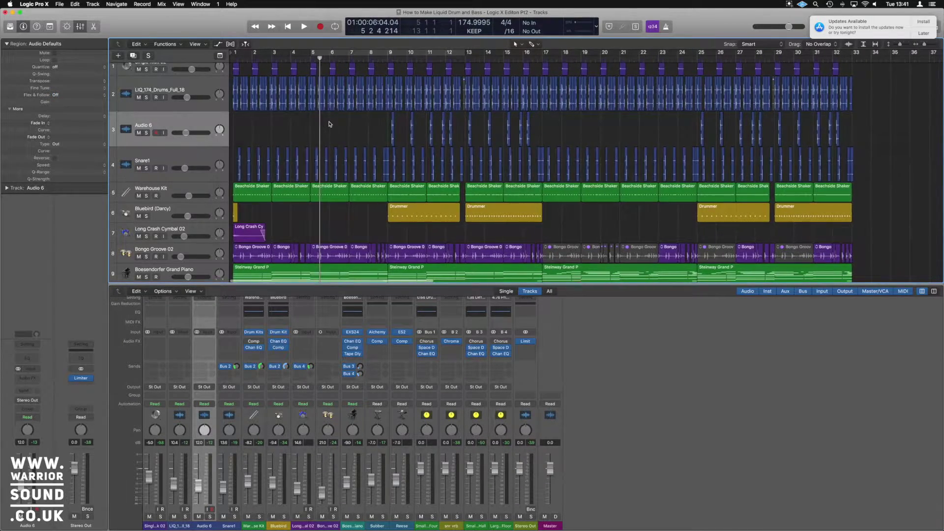
- Play the arrangement from the start and check the extra hits against the other drum tracks
{"action": "key", "text": "Return"}
{"action": "key", "text": "space"}
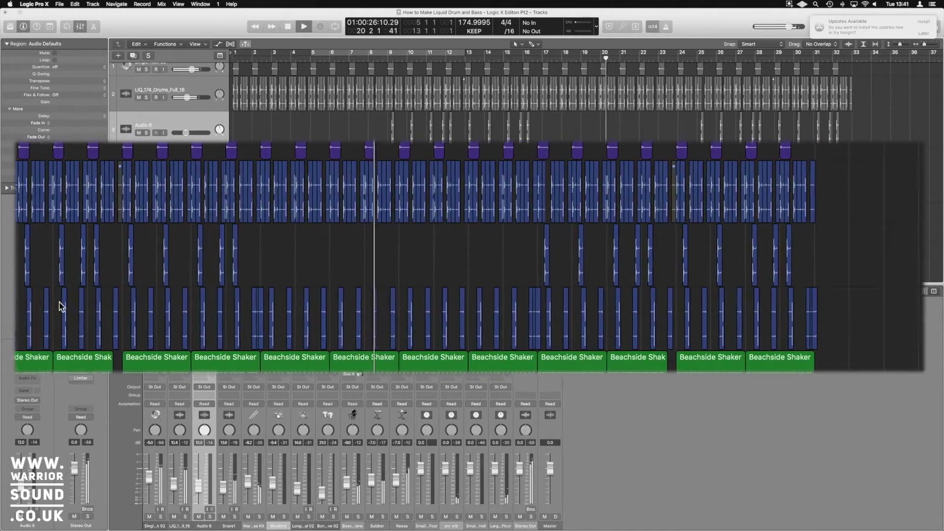
{"action": "scroll", "coordinate": [50, 299], "scroll_direction": "down", "scroll_amount": 3}
{"action": "scroll", "coordinate": [50, 299], "scroll_direction": "left", "scroll_amount": 5}
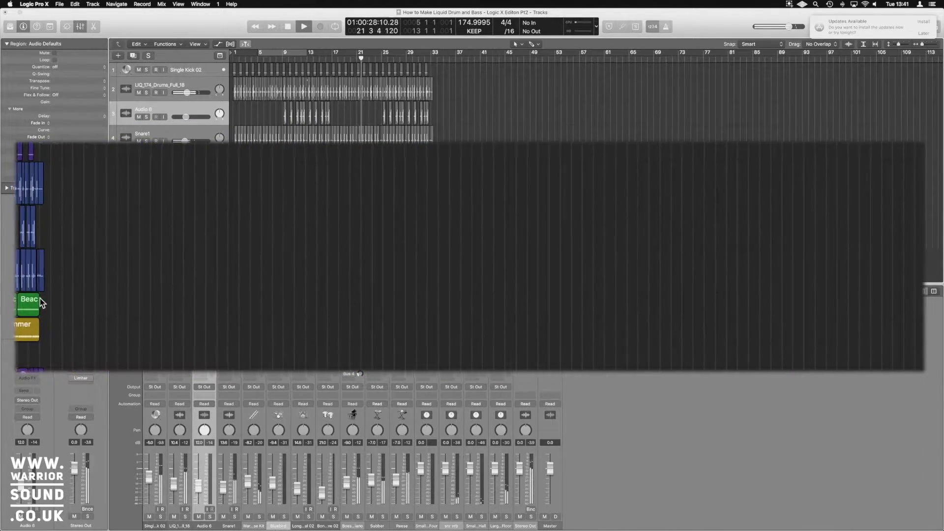
{"action": "scroll", "coordinate": [40, 301], "scroll_direction": "right", "scroll_amount": 5}
{"action": "scroll", "coordinate": [33, 297], "scroll_direction": "left", "scroll_amount": 3}
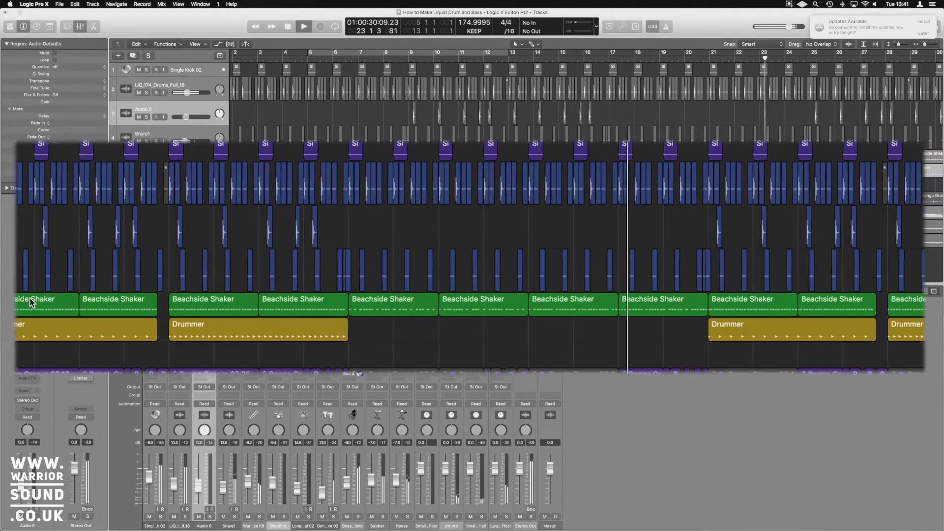
{"action": "scroll", "coordinate": [28, 298], "scroll_direction": "left", "scroll_amount": 1}
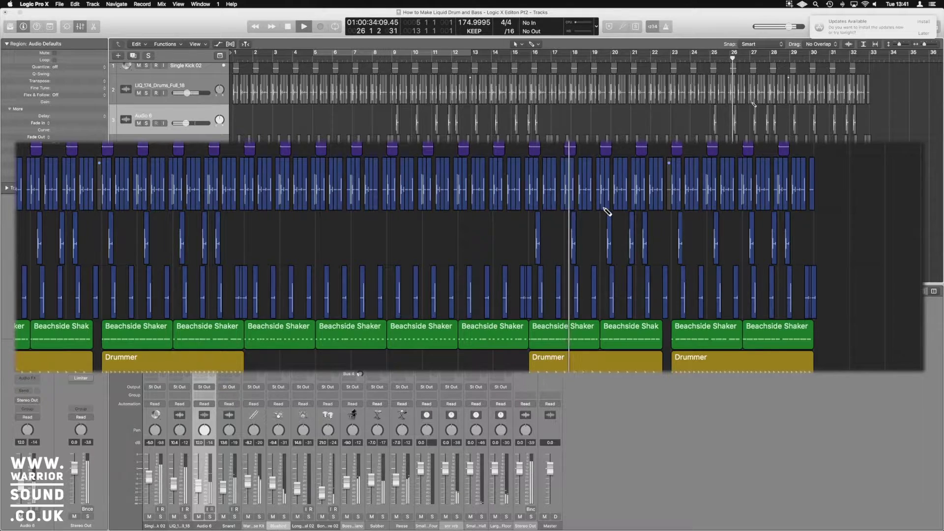
- Set the cycle range around all regions, bars 1 to 33, and audition the whole arrangement
{"action": "key", "text": "super+a"}
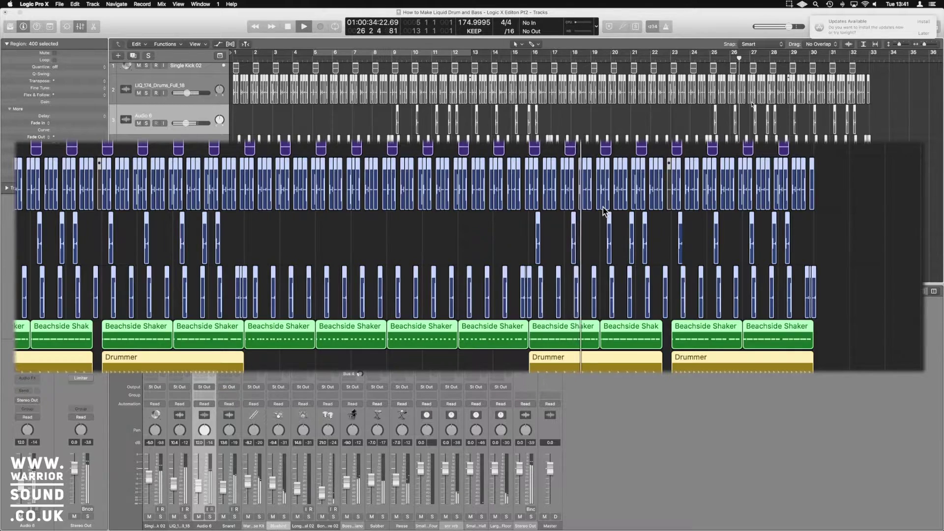
{"action": "left_click", "coordinate": [503, 219]}
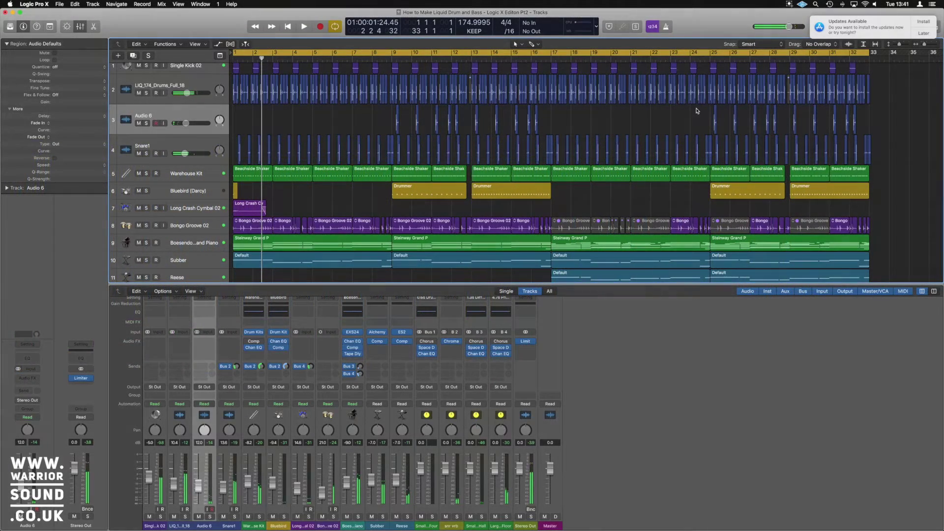
{"action": "scroll", "coordinate": [685, 120], "scroll_direction": "up", "scroll_amount": 2}
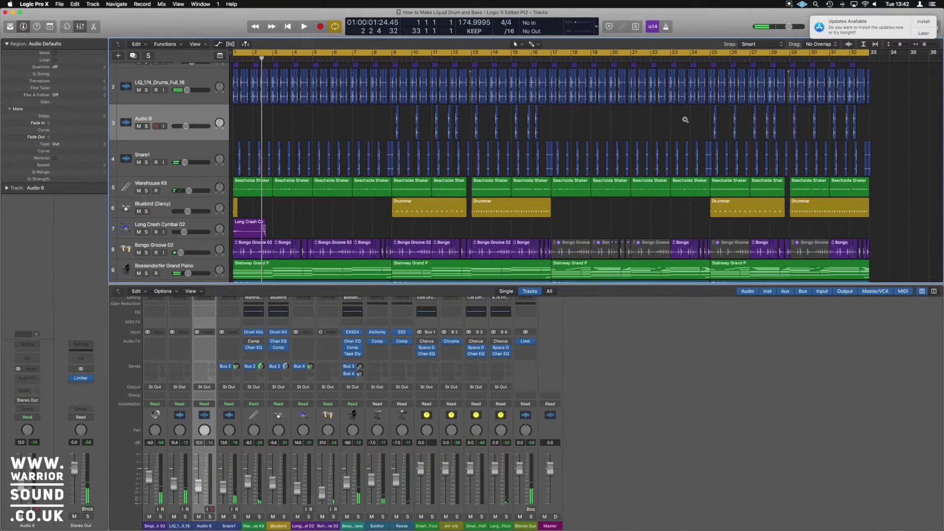
{"action": "scroll", "coordinate": [685, 120], "scroll_direction": "left", "scroll_amount": 4}
{"action": "scroll", "coordinate": [685, 120], "scroll_direction": "down", "scroll_amount": 3}
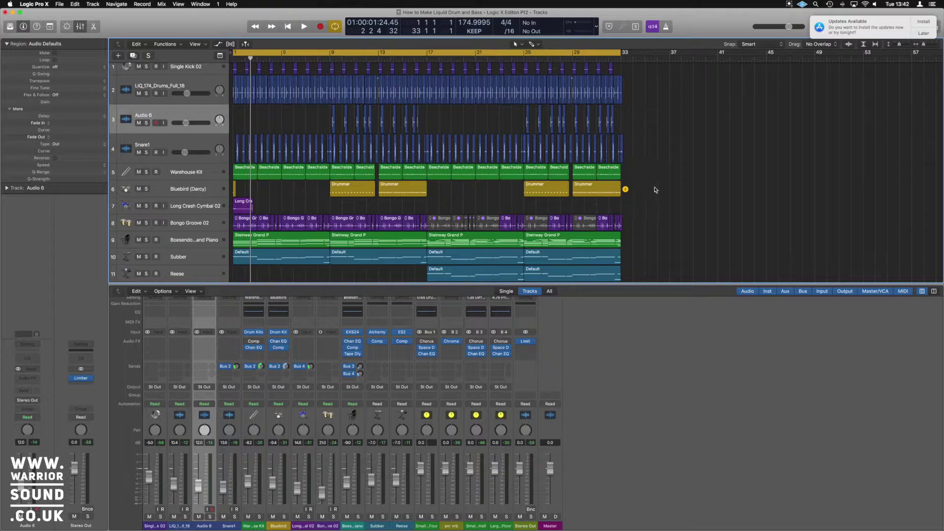
- Set the cycle range to bars 17 to 25 and select the Reese track
{"action": "left_click_drag", "start_coordinate": [432, 52], "coordinate": [523, 52]}
{"action": "scroll", "coordinate": [493, 177], "scroll_direction": "down", "scroll_amount": 1}
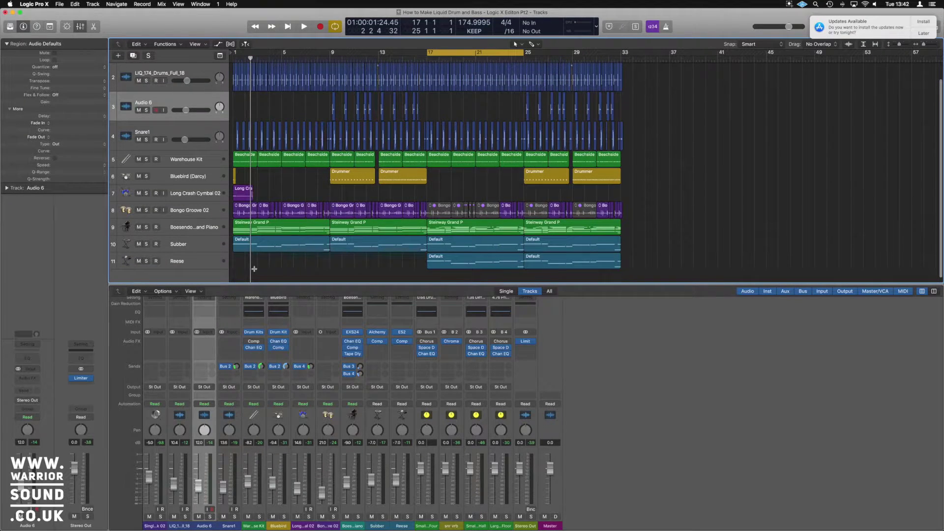
{"action": "left_click", "coordinate": [198, 263]}
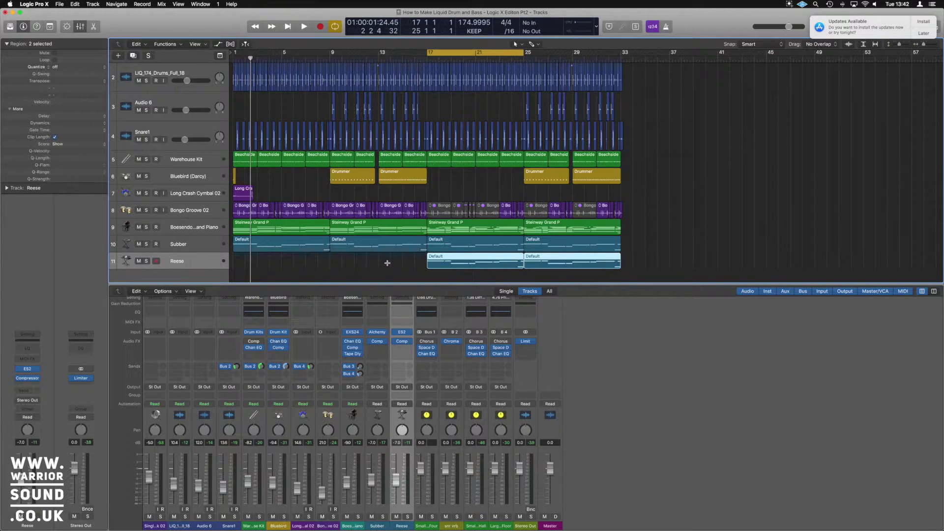
- Dismiss the software update notification and show the toolbar
{"action": "left_click", "coordinate": [923, 34]}
{"action": "left_click", "coordinate": [911, 45]}
{"action": "left_click", "coordinate": [50, 26]}
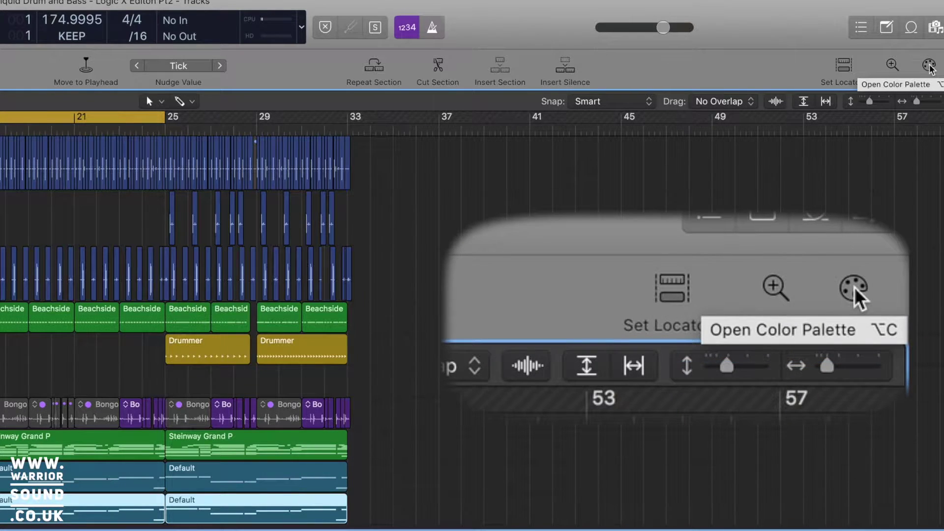
- Recolor the Reese regions orange-brown and the Subber regions dark reddish brown from the color palette, and hide the toolbar
{"action": "left_click", "coordinate": [929, 66]}
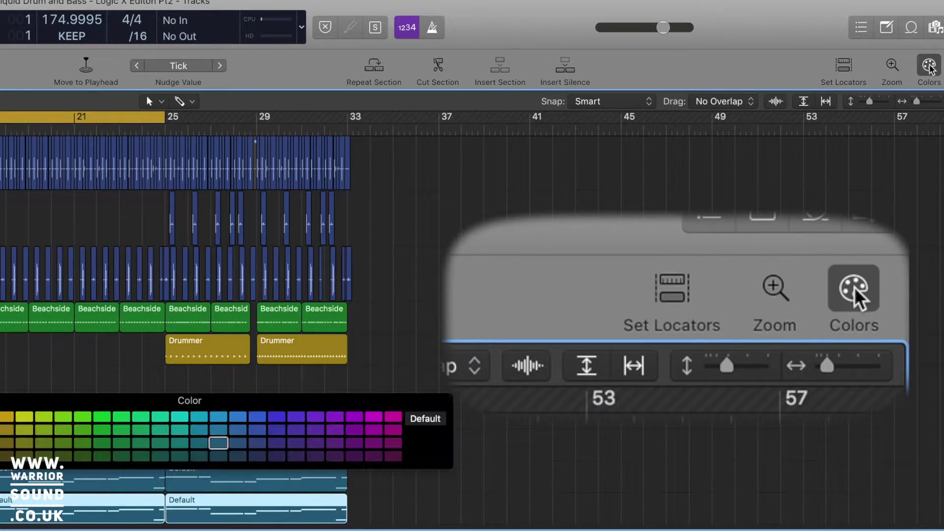
{"action": "left_click_drag", "start_coordinate": [334, 400], "coordinate": [742, 315]}
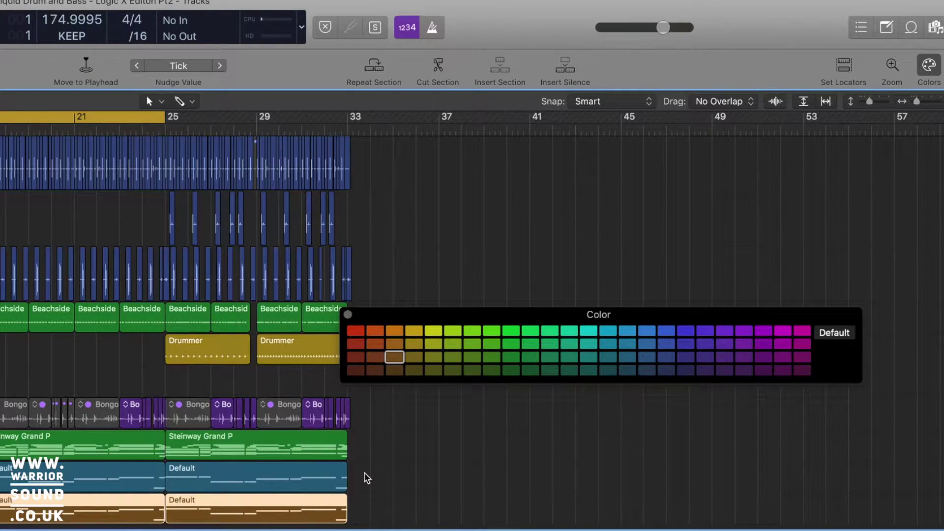
{"action": "left_click", "coordinate": [310, 474]}
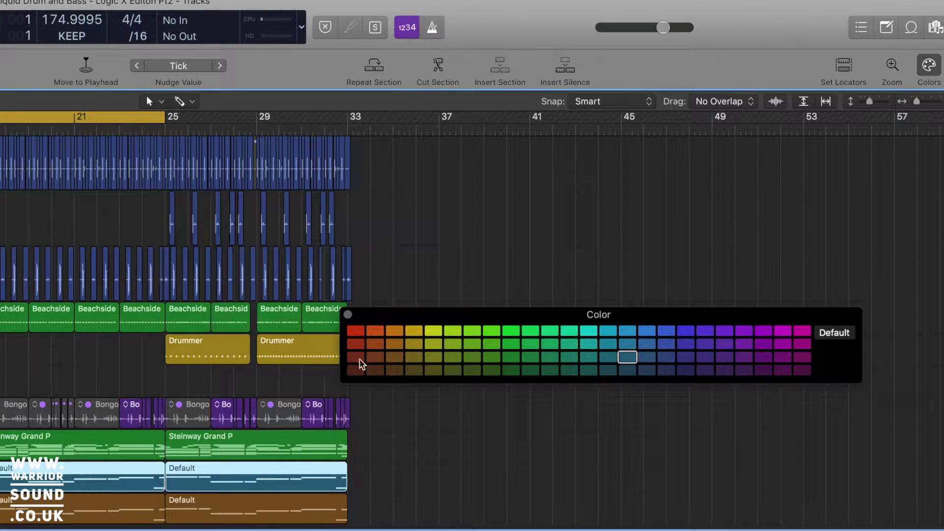
{"action": "left_click", "coordinate": [374, 370]}
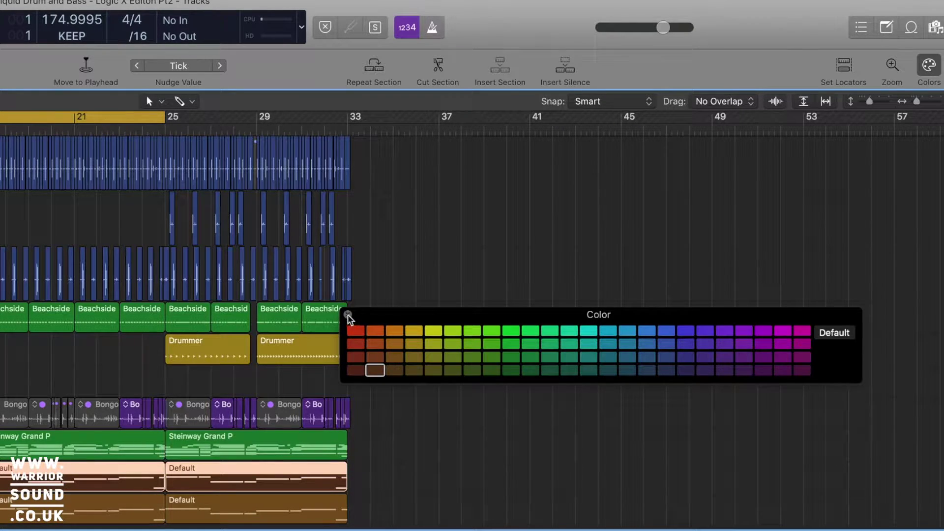
{"action": "left_click", "coordinate": [348, 315]}
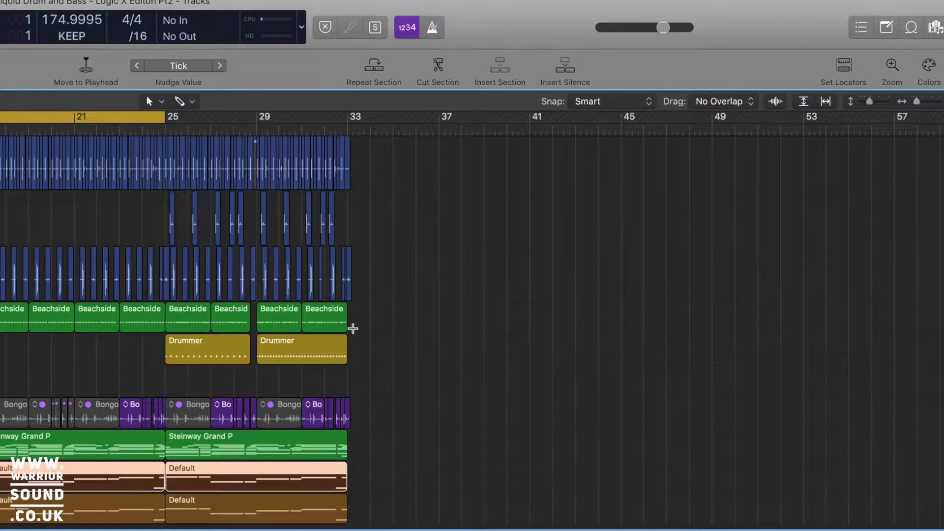
{"action": "left_click", "coordinate": [931, 67]}
{"action": "key", "text": "ctrl+alt+super+t"}
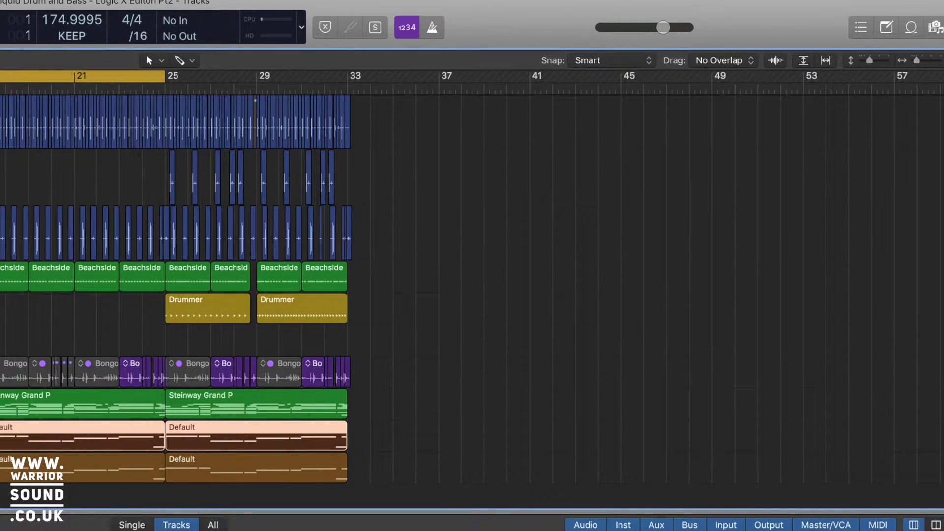
{"action": "left_click_drag", "start_coordinate": [364, 470], "coordinate": [276, 424]}
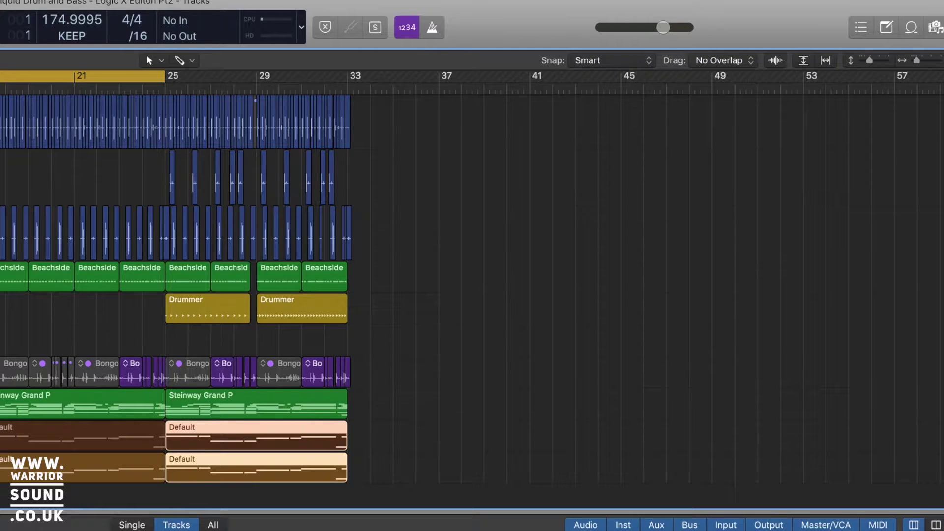
{"action": "left_click", "coordinate": [377, 434]}
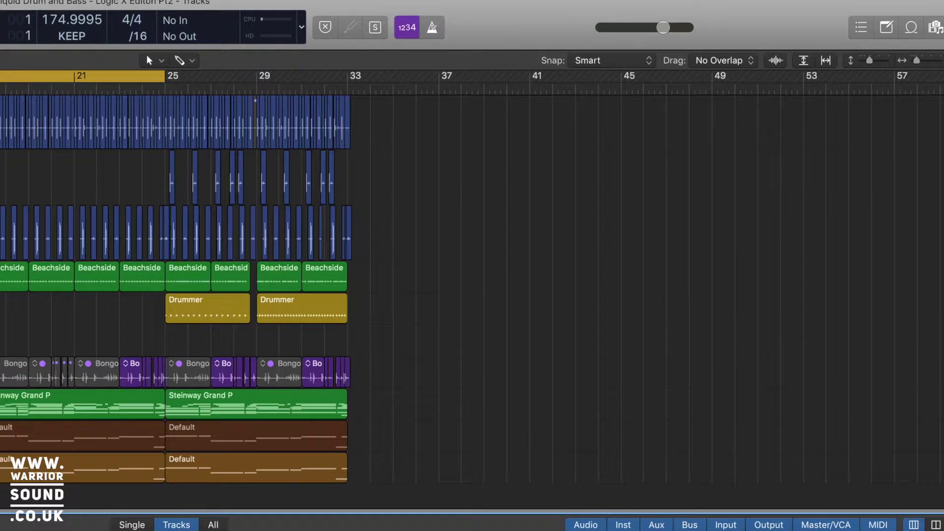
- Play the soloed Reese track, add a Channel EQ and enable its low cut at 81 Hz with a steeper slope
{"action": "key", "text": "s"}
{"action": "key", "text": "space"}
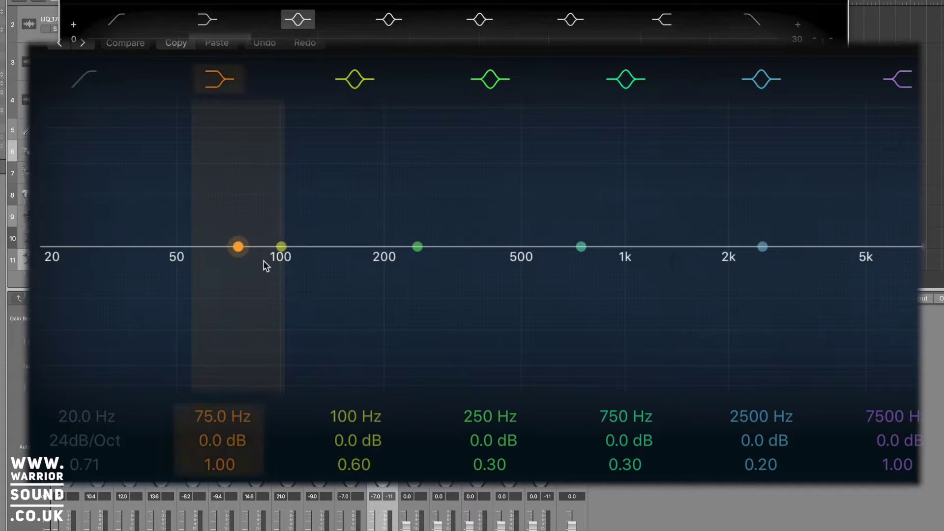
{"action": "left_click", "coordinate": [78, 82]}
{"action": "left_click_drag", "start_coordinate": [67, 419], "coordinate": [67, 384]}
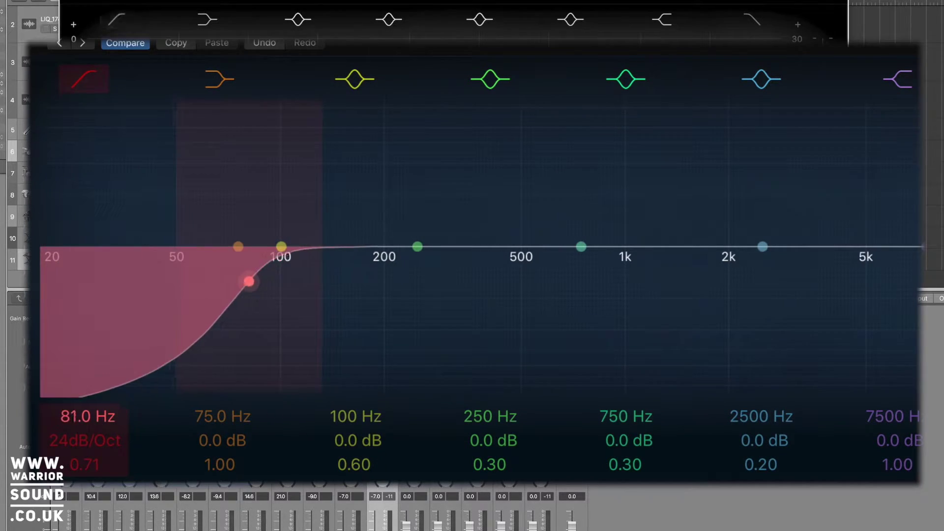
{"action": "left_click_drag", "start_coordinate": [71, 444], "coordinate": [71, 433]}
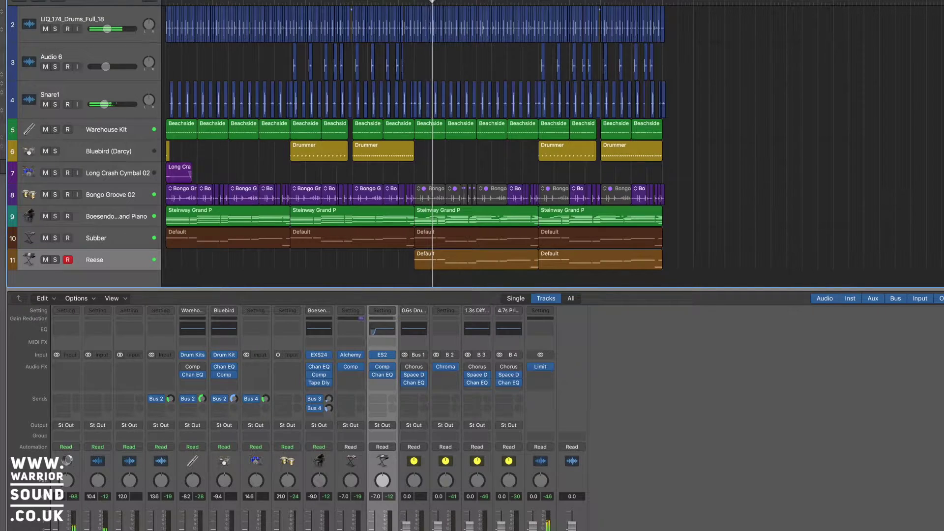
- Extend the cycle range's end to bar 33, audition it and fit the whole arrangement in view
{"action": "left_click_drag", "start_coordinate": [538, 1], "coordinate": [662, 1]}
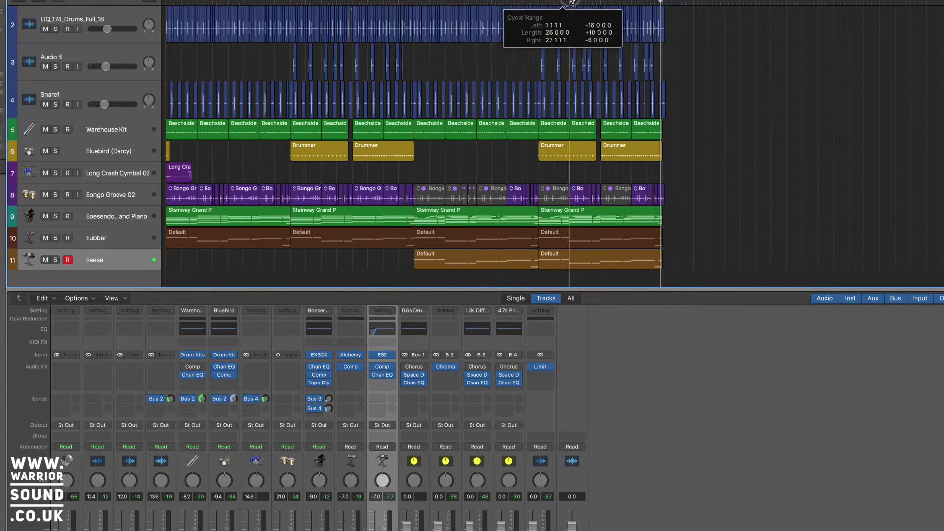
{"action": "key", "text": "z"}
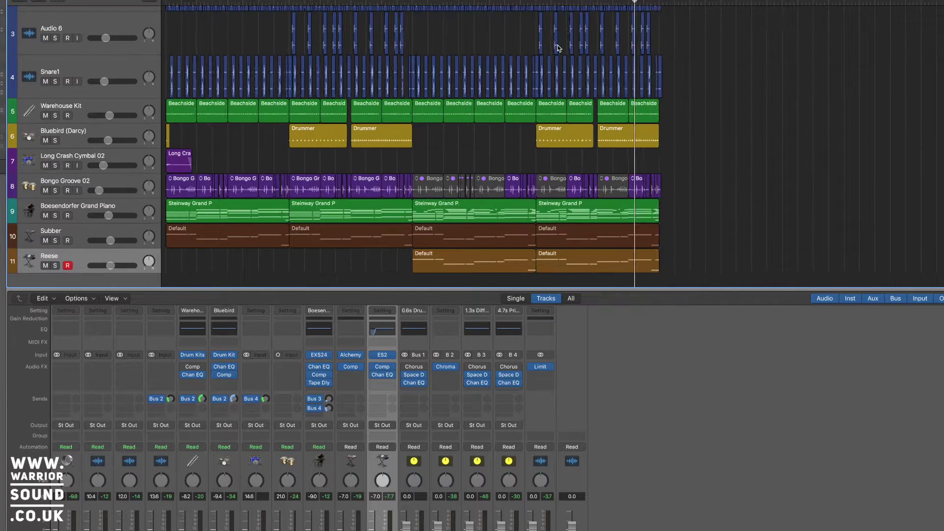
- Duplicate the Boesendorfer Grand Piano track together with its channel settings
{"action": "scroll", "coordinate": [558, 48], "scroll_direction": "down", "scroll_amount": 5}
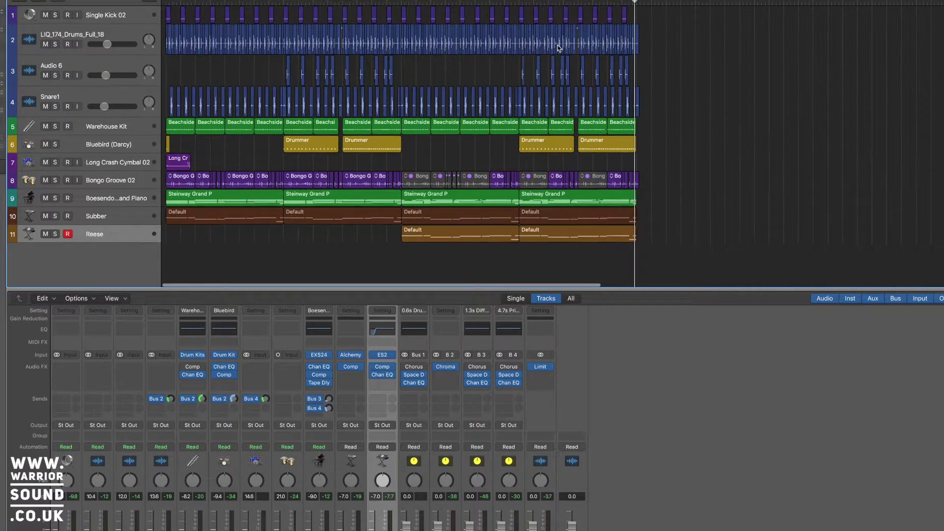
{"action": "scroll", "coordinate": [558, 45], "scroll_direction": "up", "scroll_amount": 5}
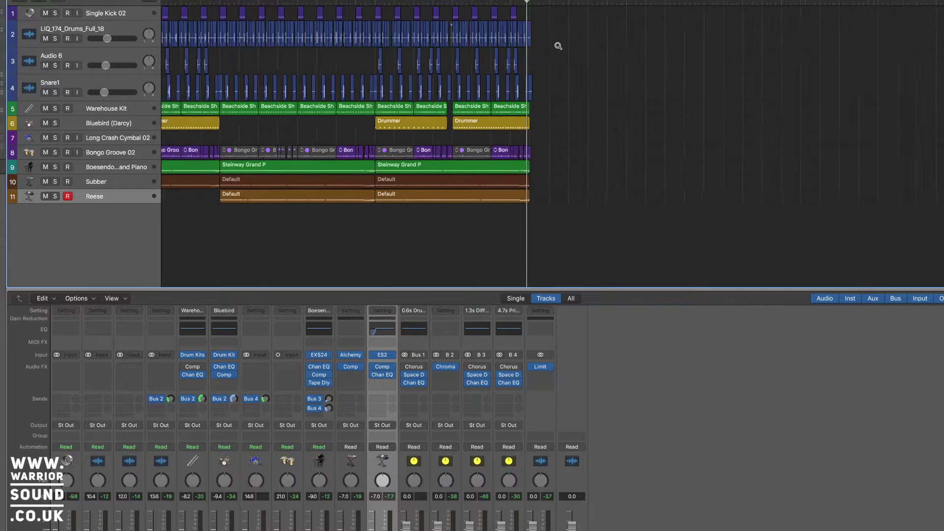
{"action": "key", "text": "super+Down"}
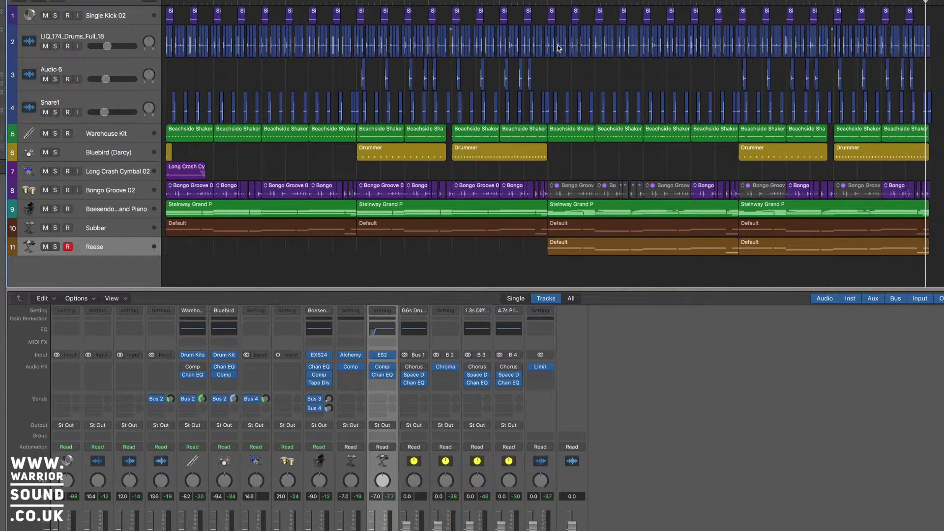
{"action": "left_click", "coordinate": [445, 207]}
{"action": "left_click", "coordinate": [244, 207]}
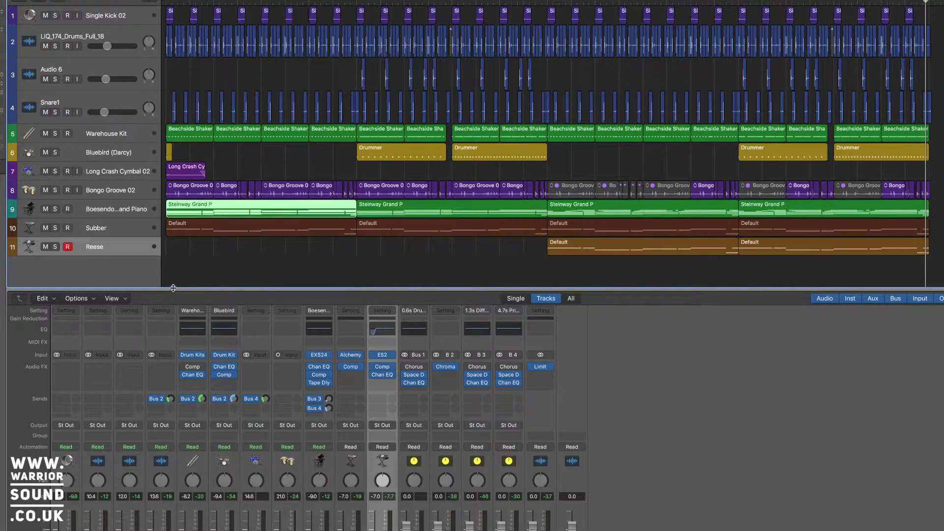
{"action": "left_click", "coordinate": [95, 203]}
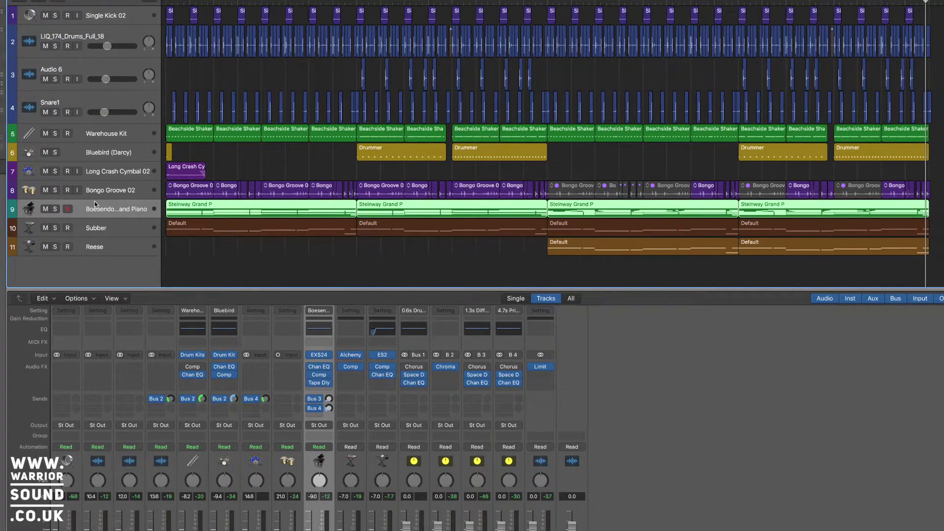
{"action": "key", "text": "super+d"}
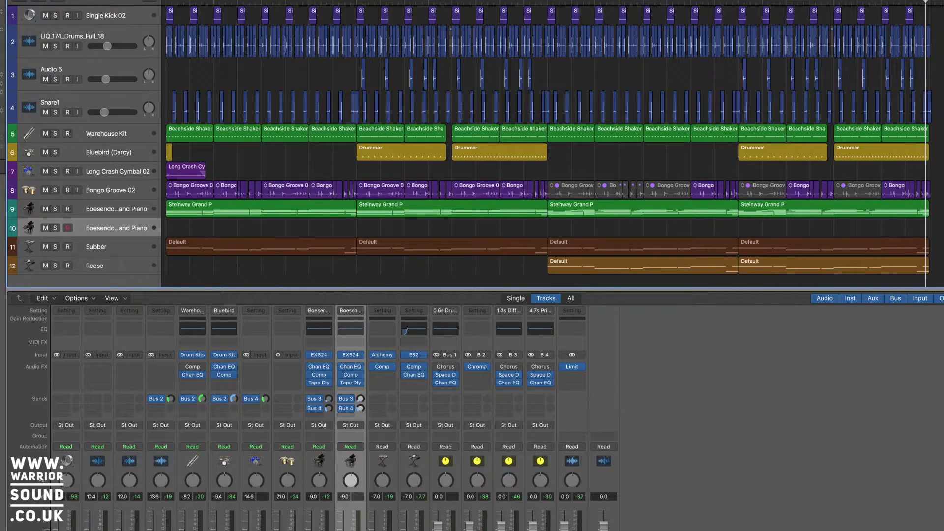
- Reset the duplicated piano track's channel strip and copy the first piano region onto that track
{"action": "scroll", "coordinate": [381, 362], "scroll_direction": "up", "scroll_amount": 3}
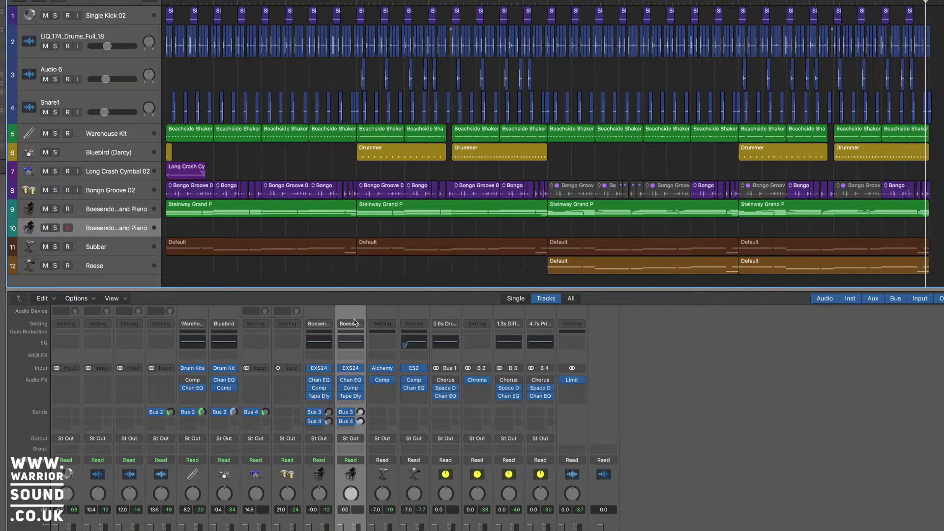
{"action": "left_click", "coordinate": [351, 324]}
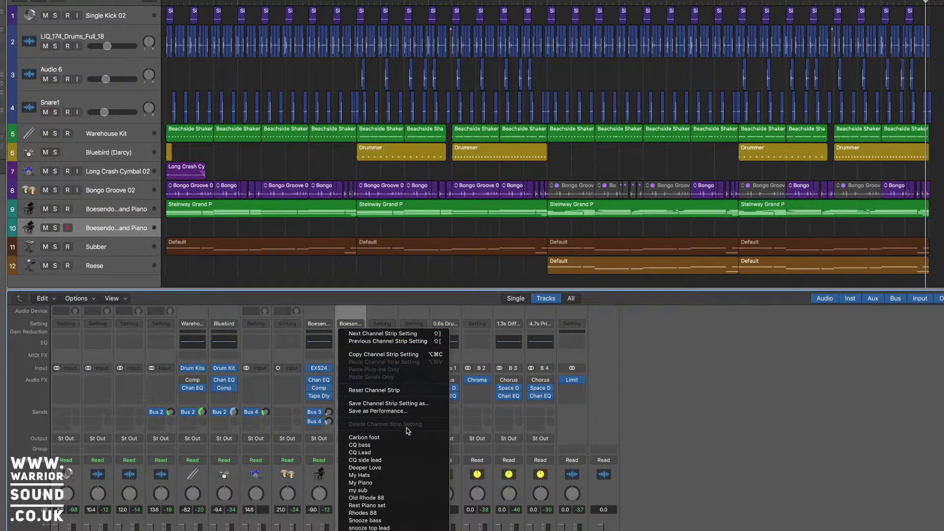
{"action": "left_click", "coordinate": [398, 389]}
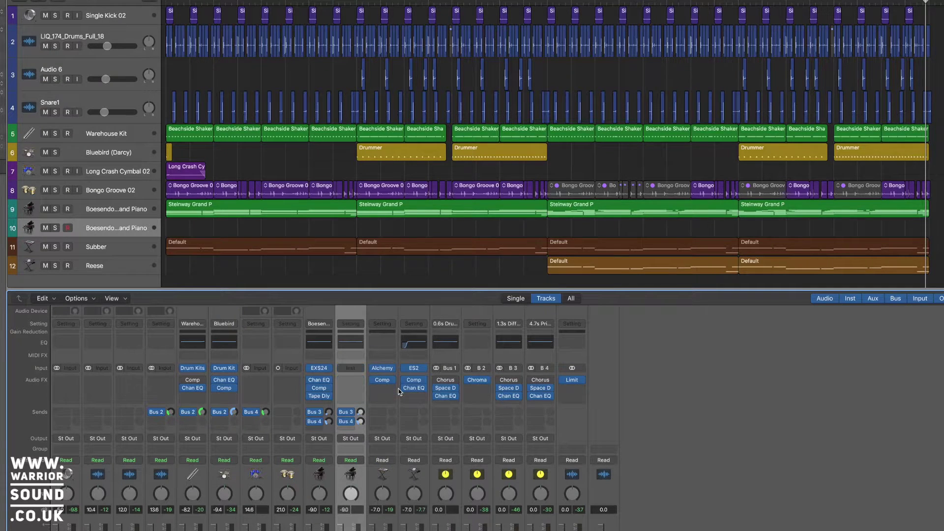
{"action": "left_click_drag", "start_coordinate": [219, 209], "coordinate": [219, 229]}
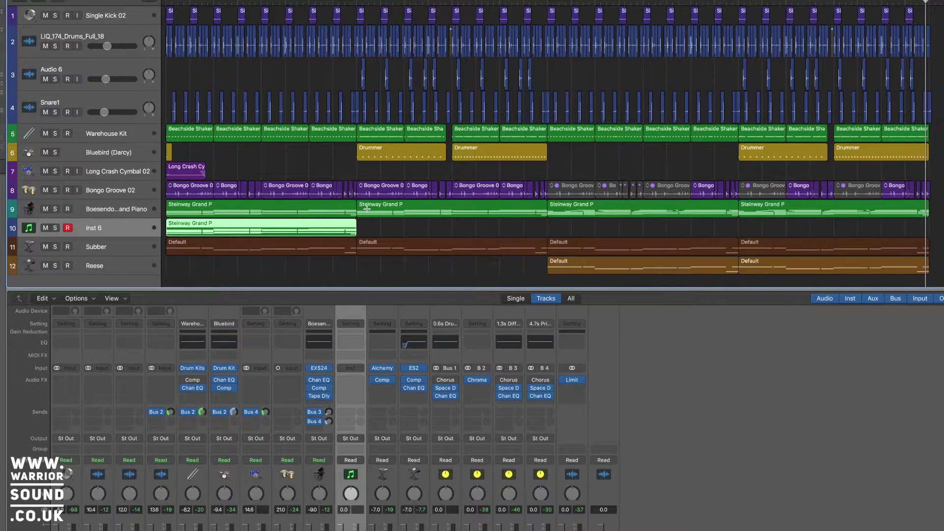
- Load Retro Synth as the software instrument on the Inst 6 track
{"action": "scroll", "coordinate": [366, 209], "scroll_direction": "up", "scroll_amount": 5}
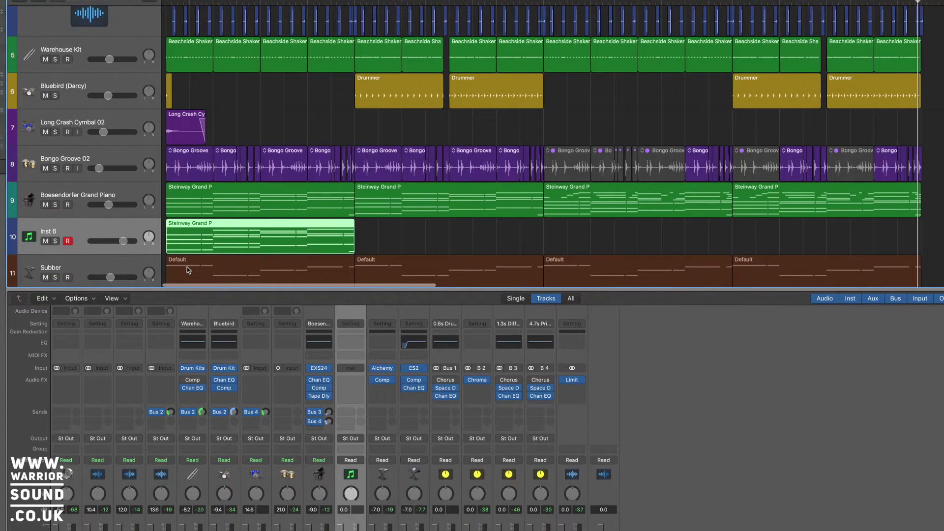
{"action": "left_click", "coordinate": [357, 381]}
{"action": "left_click", "coordinate": [363, 359]}
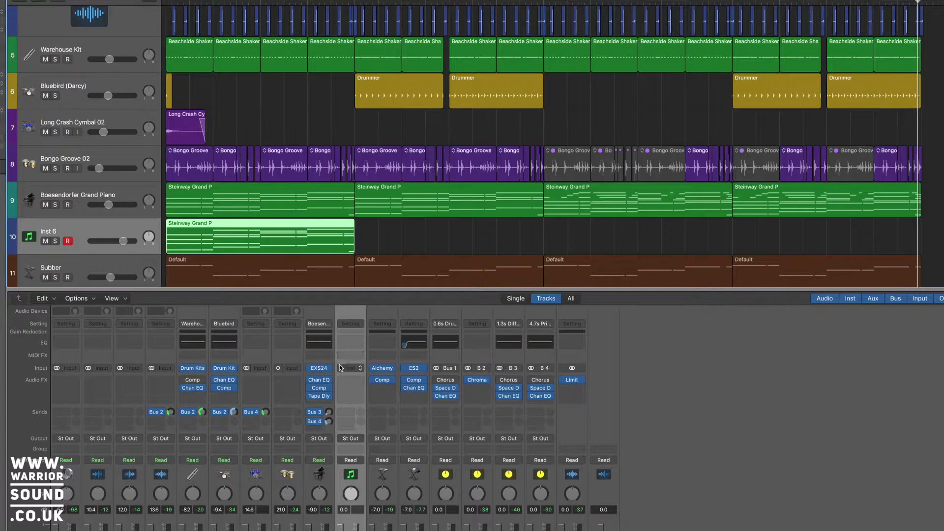
{"action": "left_click", "coordinate": [353, 370]}
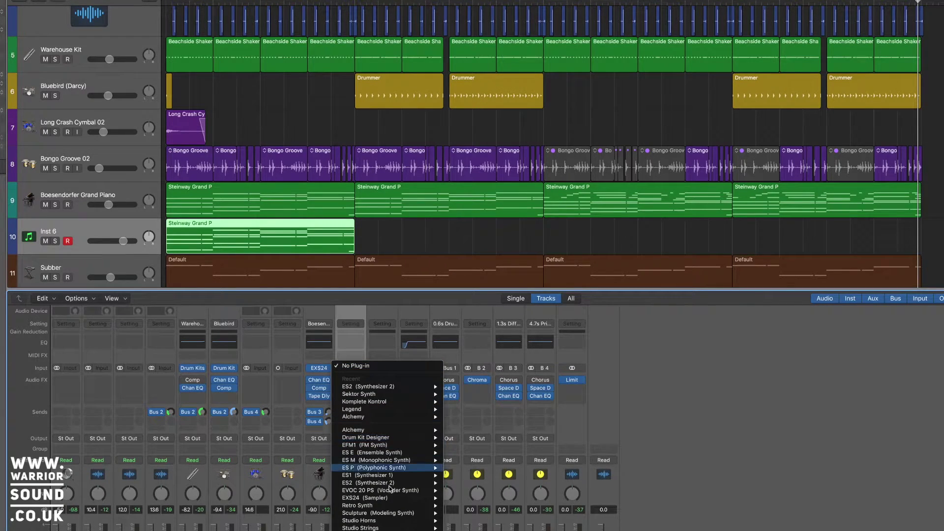
{"action": "mouse_move", "coordinate": [386, 528]}
{"action": "mouse_move", "coordinate": [411, 507]}
{"action": "left_click", "coordinate": [462, 508]}
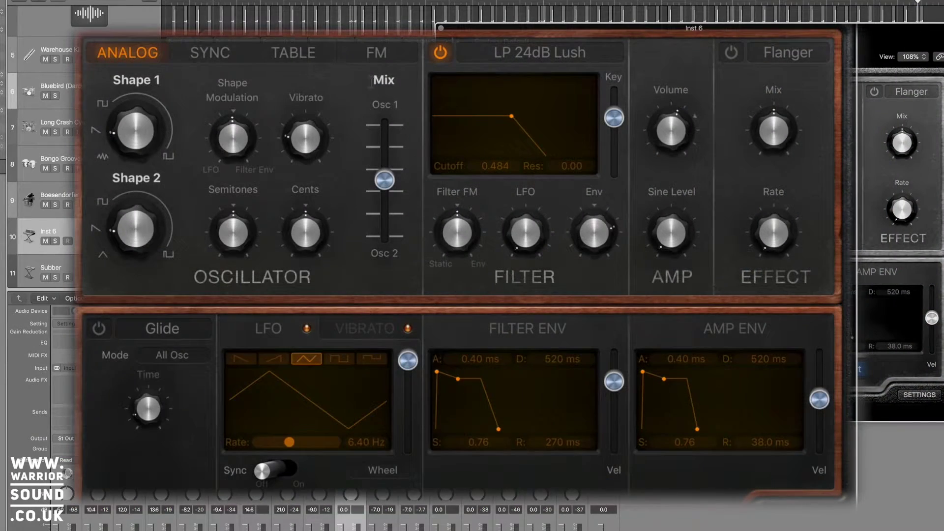
- Shape Retro Synth's amp envelope into a pluck with 220 ms decay, 0.00 sustain and 1.00 ms release
{"action": "mouse_move", "coordinate": [126, 135]}
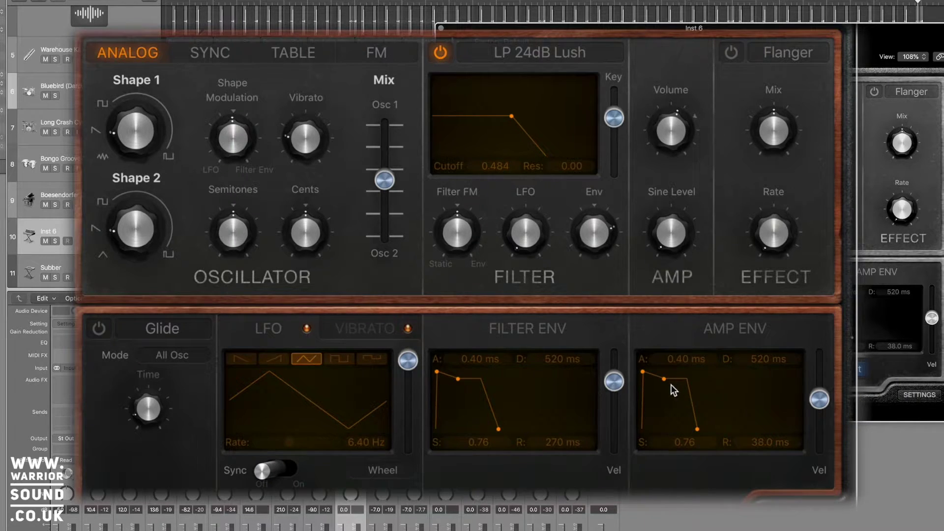
{"action": "left_click_drag", "start_coordinate": [663, 382], "coordinate": [657, 429]}
{"action": "left_click", "coordinate": [666, 430]}
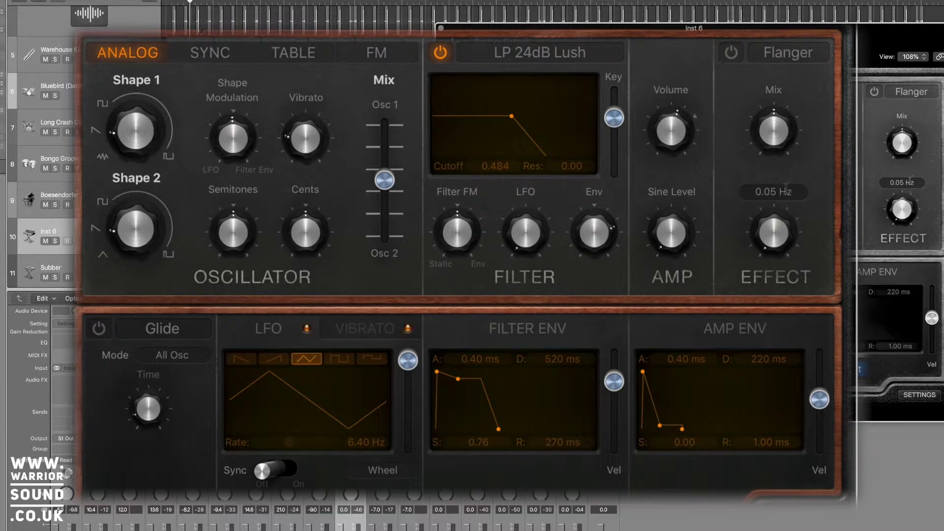
- Enable Retro Synth's Flanger, adjust its rate and set its mix to 0.71, comparing the sound with the effect off and on
{"action": "left_click", "coordinate": [731, 52]}
{"action": "left_click_drag", "start_coordinate": [773, 123], "coordinate": [772, 113]}
{"action": "left_click_drag", "start_coordinate": [772, 204], "coordinate": [767, 178]}
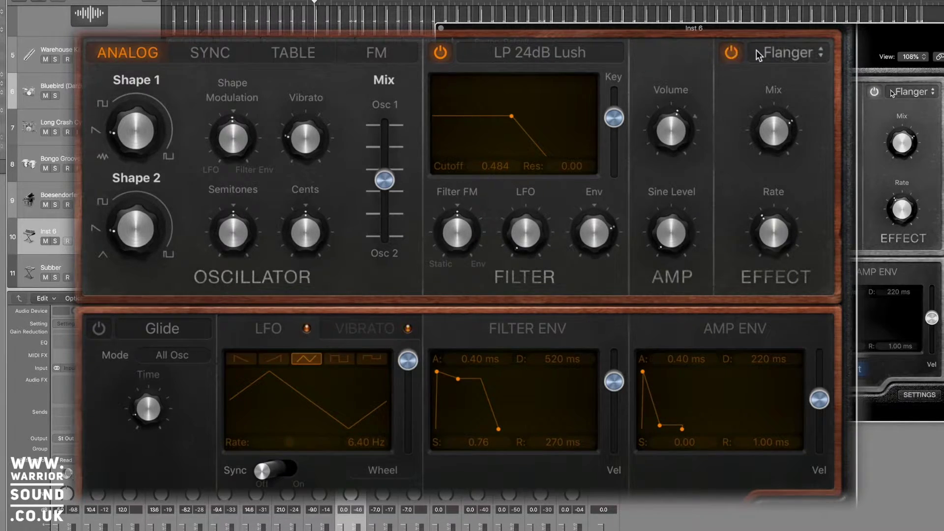
{"action": "mouse_move", "coordinate": [765, 112]}
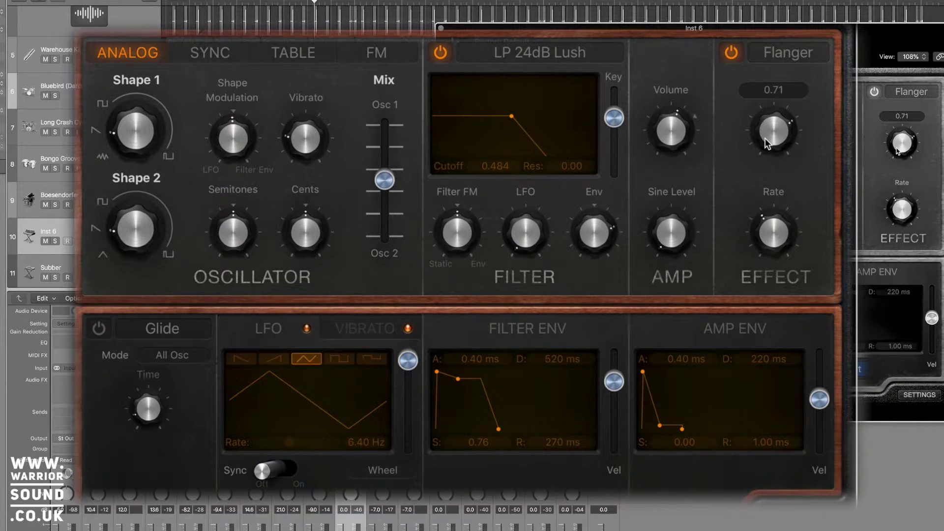
{"action": "left_click", "coordinate": [731, 52]}
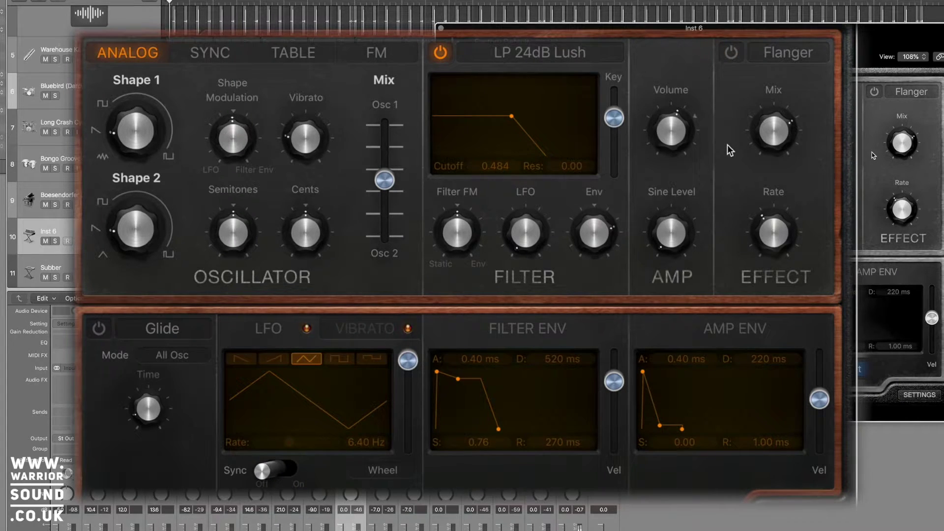
{"action": "left_click", "coordinate": [731, 52]}
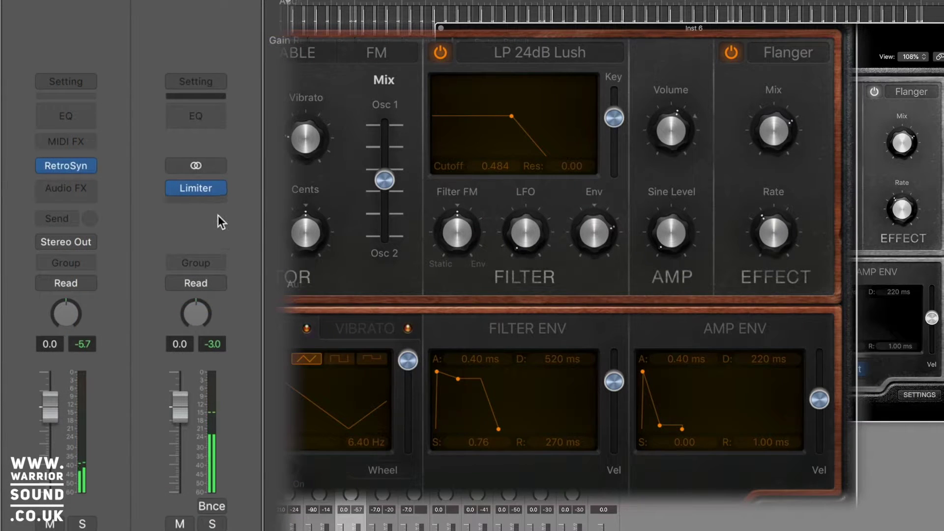
- Add an Arpeggiator MIDI effect to the Inst 6 track, close the Retro Synth window and reposition the Arpeggiator window
{"action": "mouse_move", "coordinate": [216, 192]}
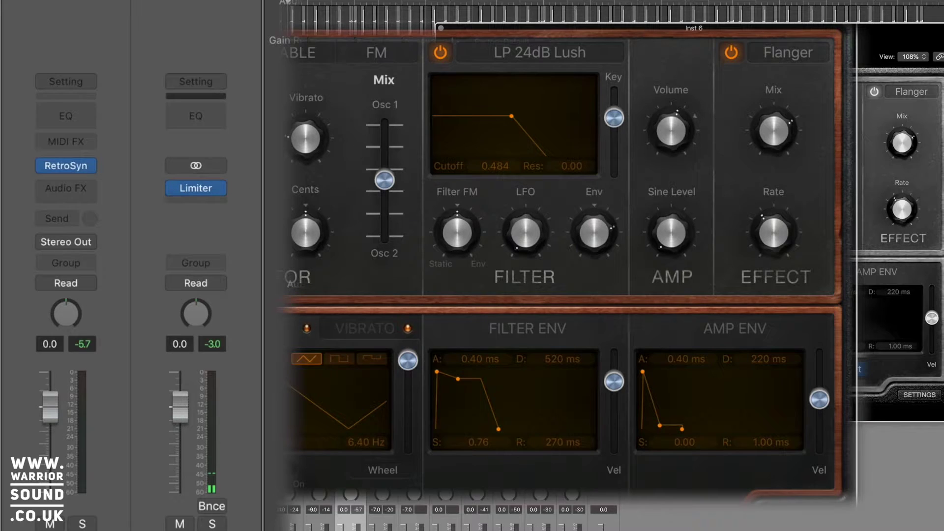
{"action": "left_click", "coordinate": [91, 138]}
{"action": "left_click", "coordinate": [99, 162]}
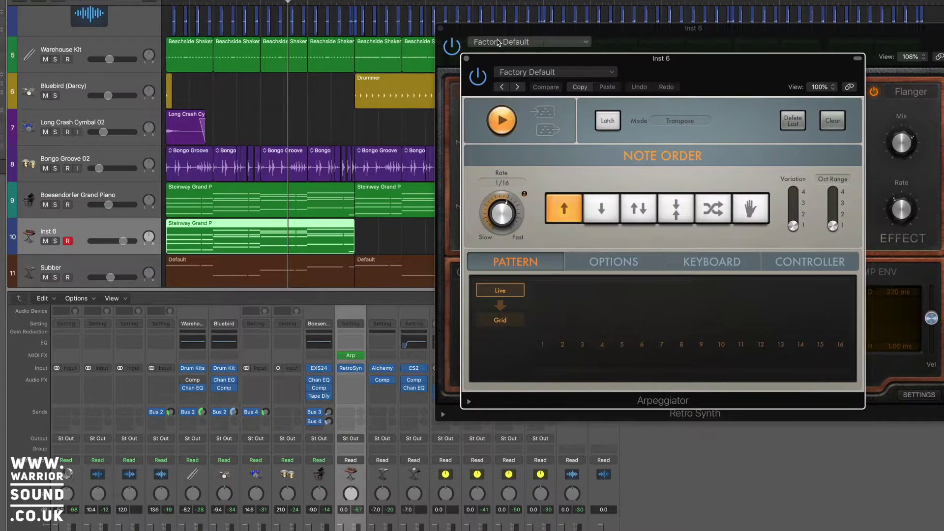
{"action": "left_click", "coordinate": [441, 28]}
{"action": "left_click_drag", "start_coordinate": [692, 78], "coordinate": [595, 79]}
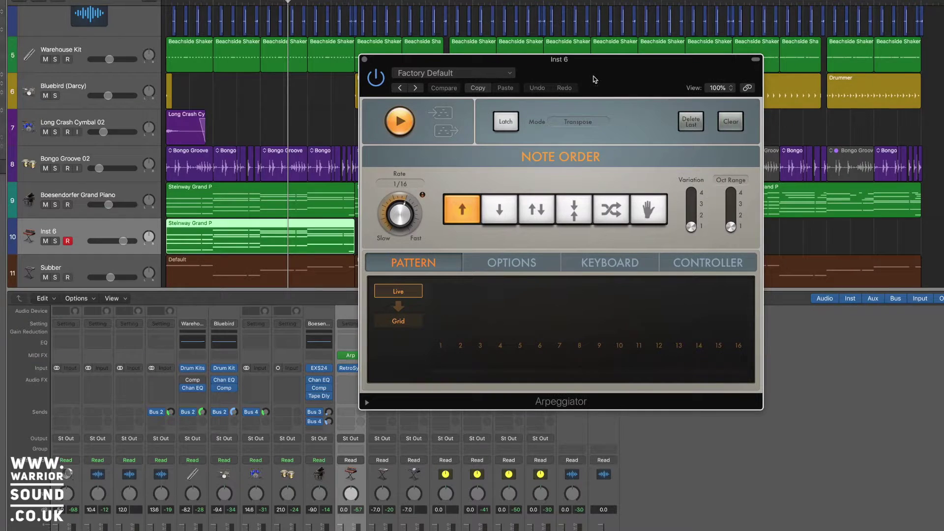
- Audition Arpeggiator rates of 1/4, 1/16 and 1/8 triplet, and settle on 1/8
{"action": "left_click_drag", "start_coordinate": [404, 212], "coordinate": [407, 229]}
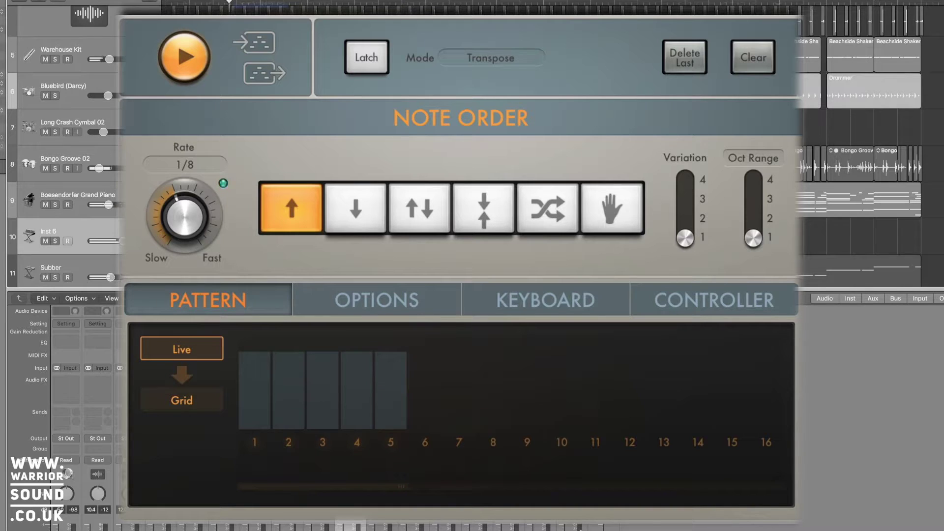
{"action": "left_click_drag", "start_coordinate": [178, 224], "coordinate": [173, 249]}
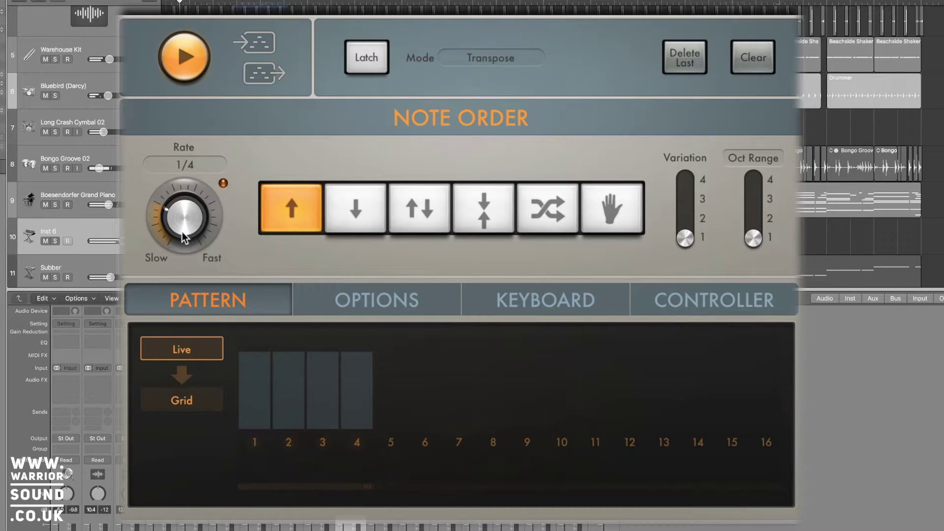
{"action": "left_click_drag", "start_coordinate": [182, 238], "coordinate": [183, 213]}
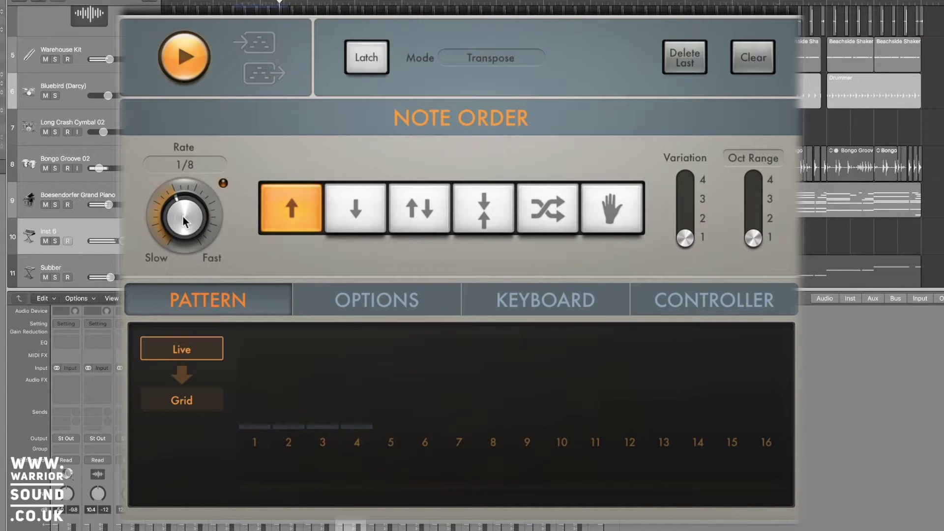
{"action": "left_click_drag", "start_coordinate": [183, 215], "coordinate": [183, 208]}
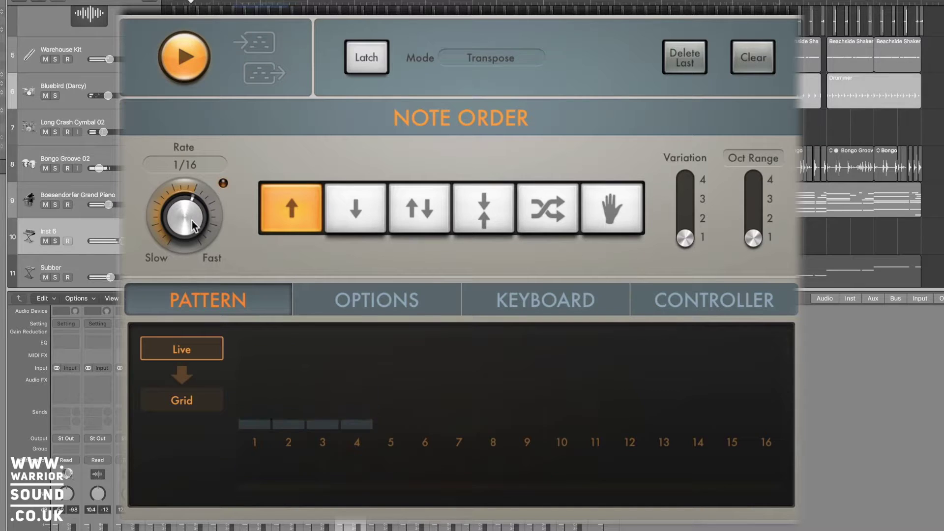
{"action": "mouse_move", "coordinate": [192, 219]}
{"action": "left_mouse_down"}
{"action": "mouse_move", "coordinate": [192, 234]}
{"action": "mouse_move", "coordinate": [189, 219]}
{"action": "left_mouse_up"}
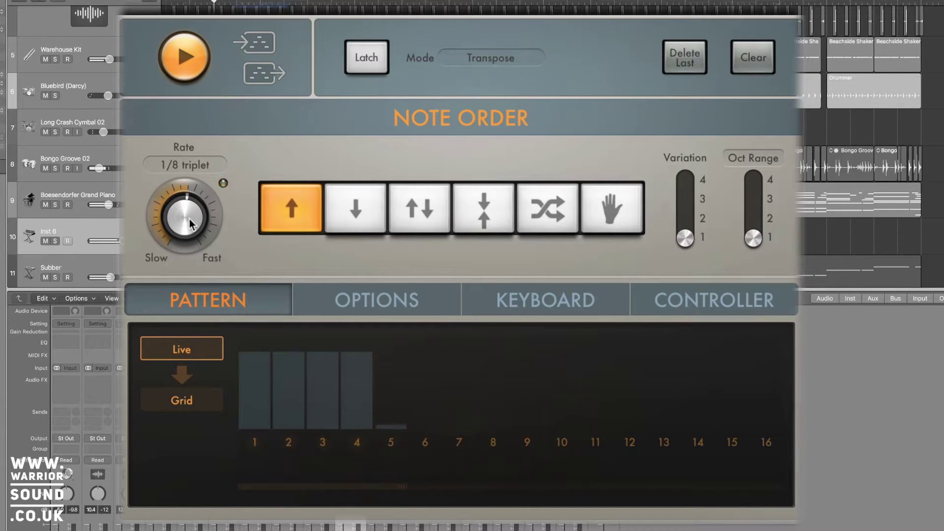
{"action": "left_click_drag", "start_coordinate": [191, 224], "coordinate": [192, 244]}
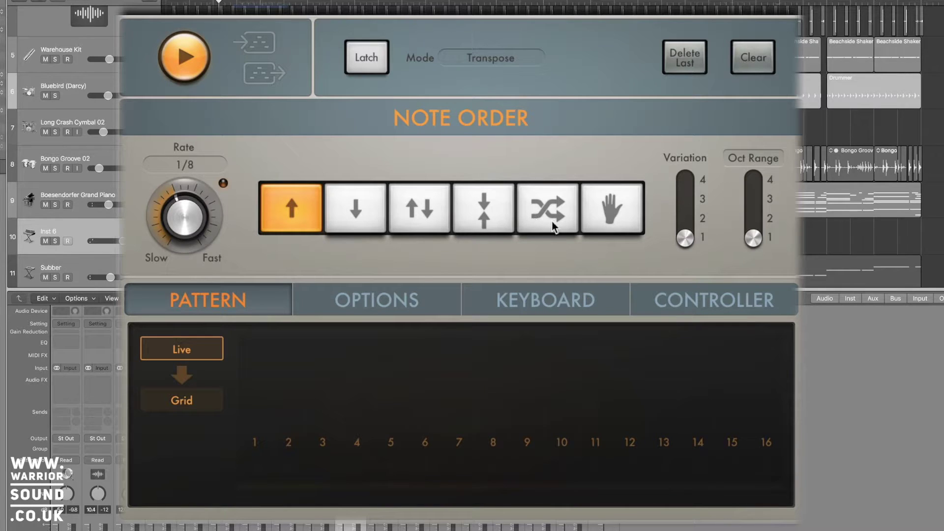
- Compare the Arpeggiator's note orders, choose the up-and-down order and set its variation to 2
{"action": "left_click", "coordinate": [433, 213]}
{"action": "left_click", "coordinate": [365, 221]}
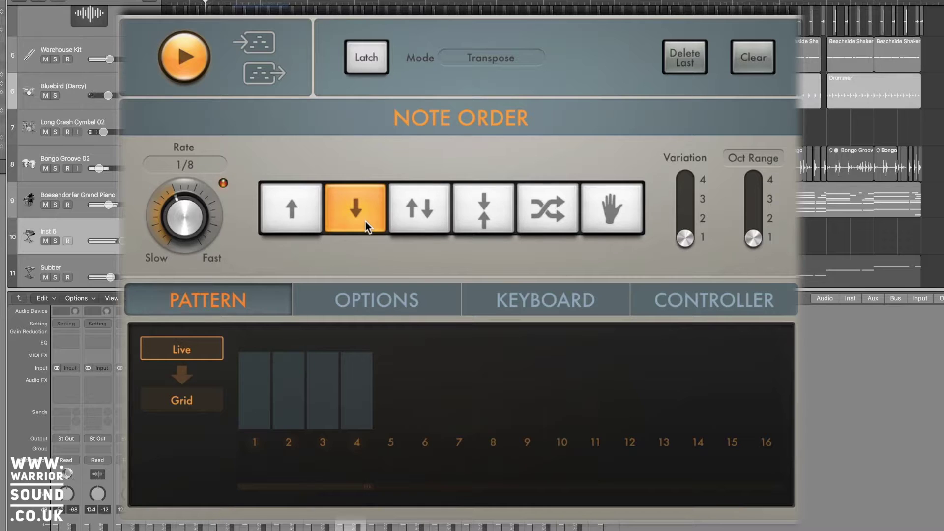
{"action": "left_click", "coordinate": [479, 214]}
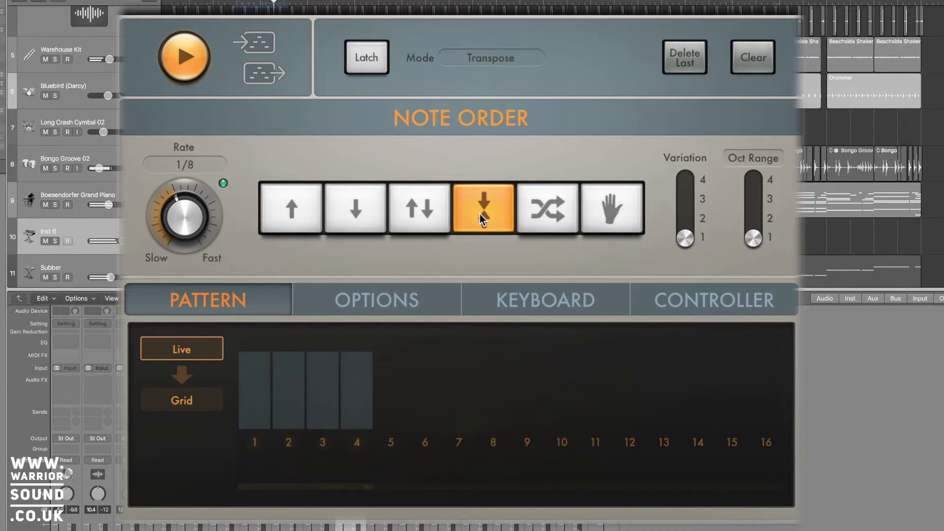
{"action": "left_click", "coordinate": [423, 219]}
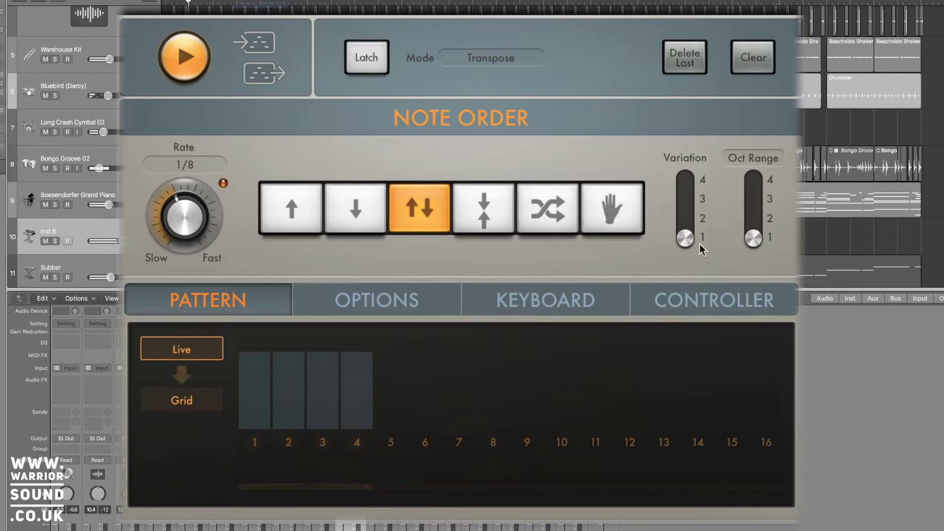
{"action": "left_click_drag", "start_coordinate": [684, 239], "coordinate": [685, 218]}
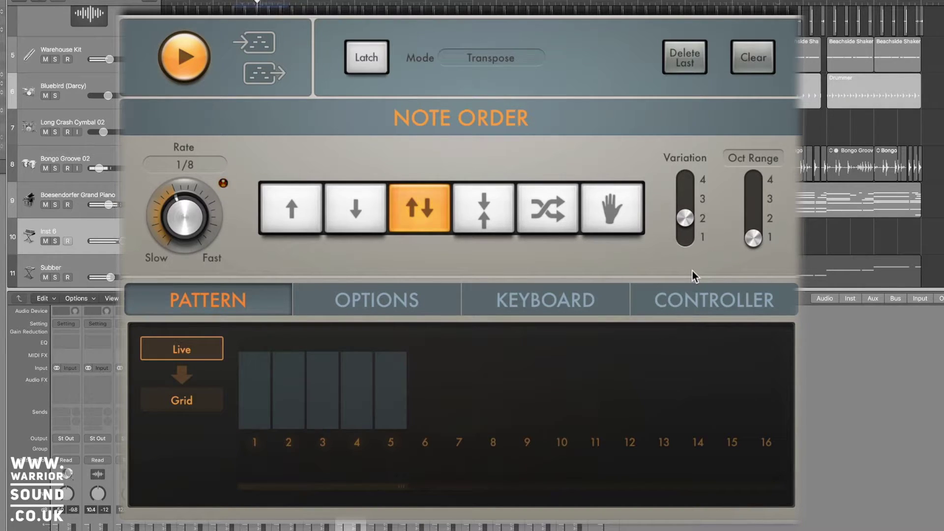
- Set the Arpeggiator's swing to 55% in its playback options
{"action": "left_click", "coordinate": [567, 309]}
{"action": "left_click", "coordinate": [430, 304]}
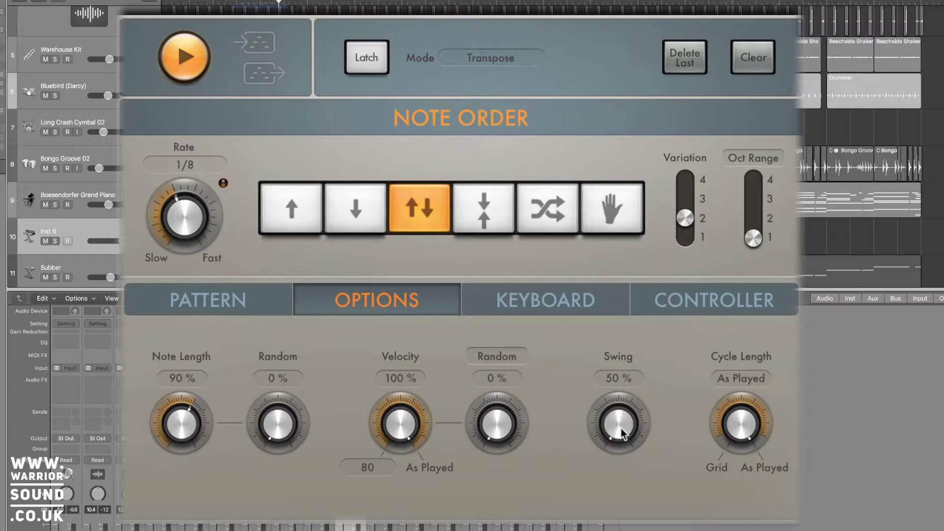
{"action": "left_click_drag", "start_coordinate": [622, 435], "coordinate": [622, 418]}
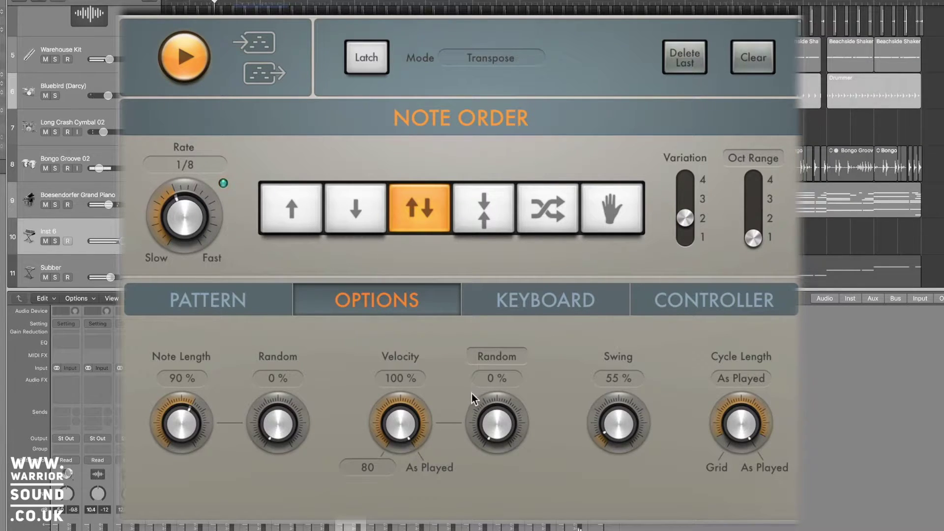
- Set the Arpeggiator's velocity to 80% and its velocity randomisation to 15%, and close its window
{"action": "left_click_drag", "start_coordinate": [408, 428], "coordinate": [405, 453]}
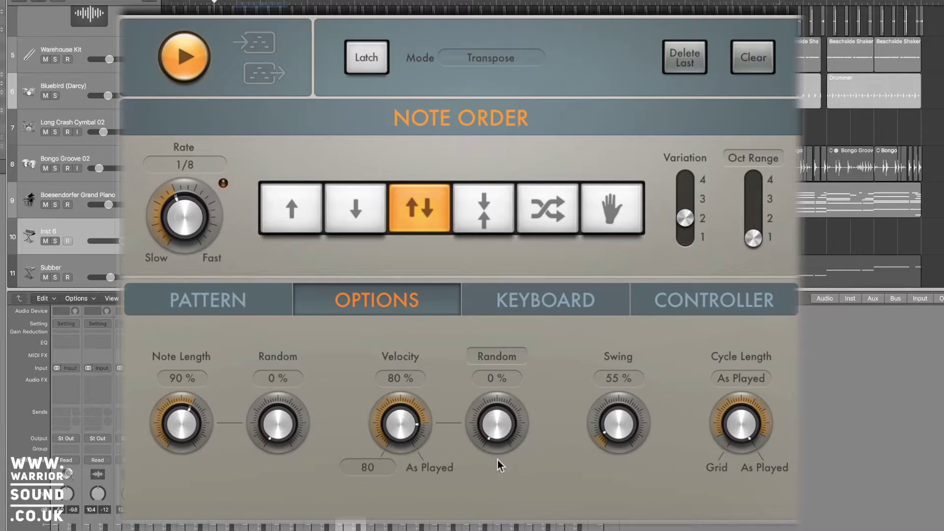
{"action": "left_click_drag", "start_coordinate": [497, 433], "coordinate": [494, 408]}
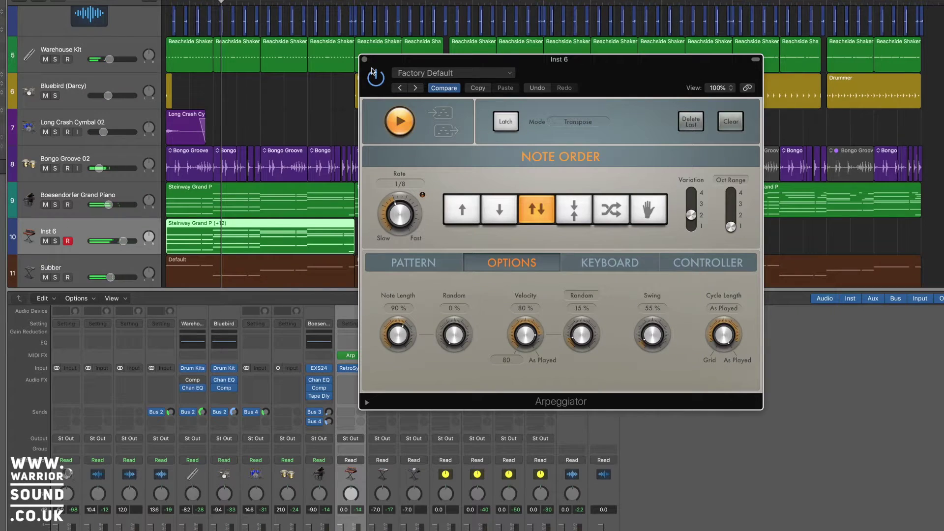
{"action": "left_click", "coordinate": [364, 59]}
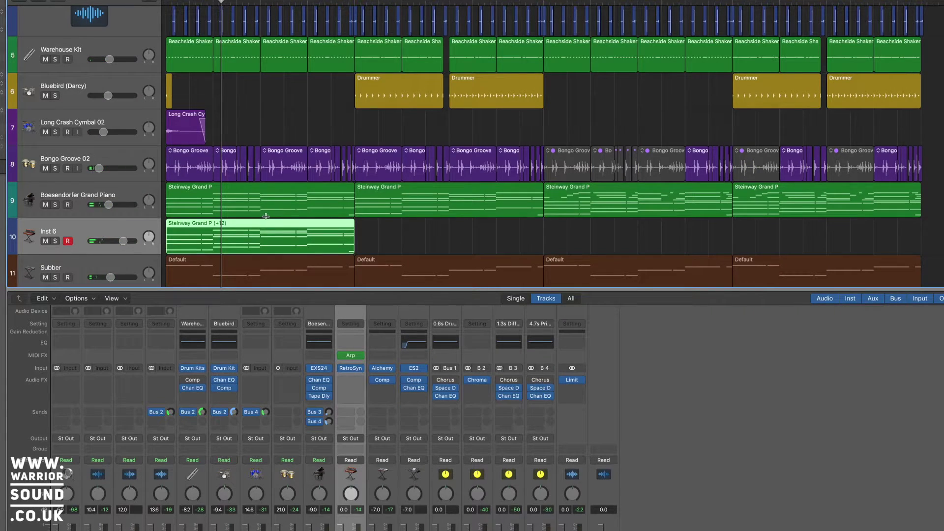
- Move the Inst 6 region from bar 1 to bar 9, beneath the second piano region
{"action": "left_click_drag", "start_coordinate": [263, 226], "coordinate": [452, 226]}
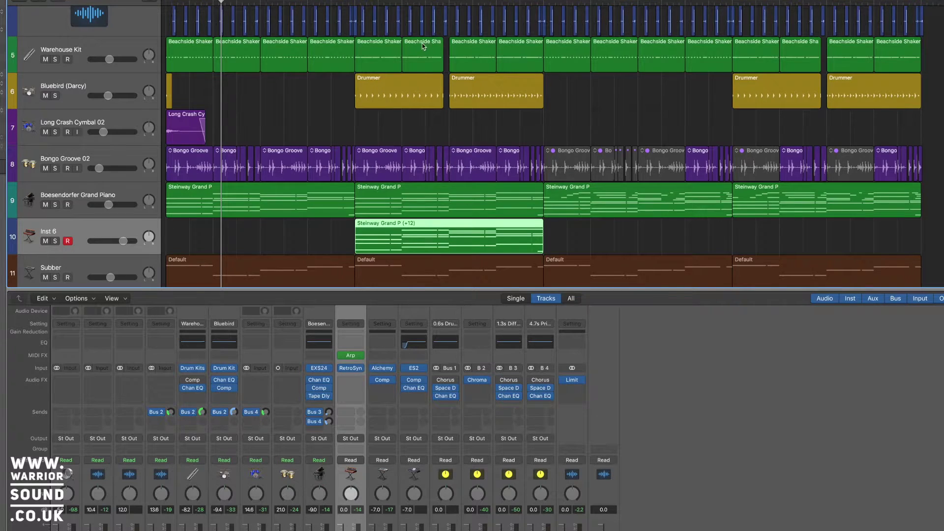
{"action": "scroll", "coordinate": [424, 45], "scroll_direction": "up", "scroll_amount": 5}
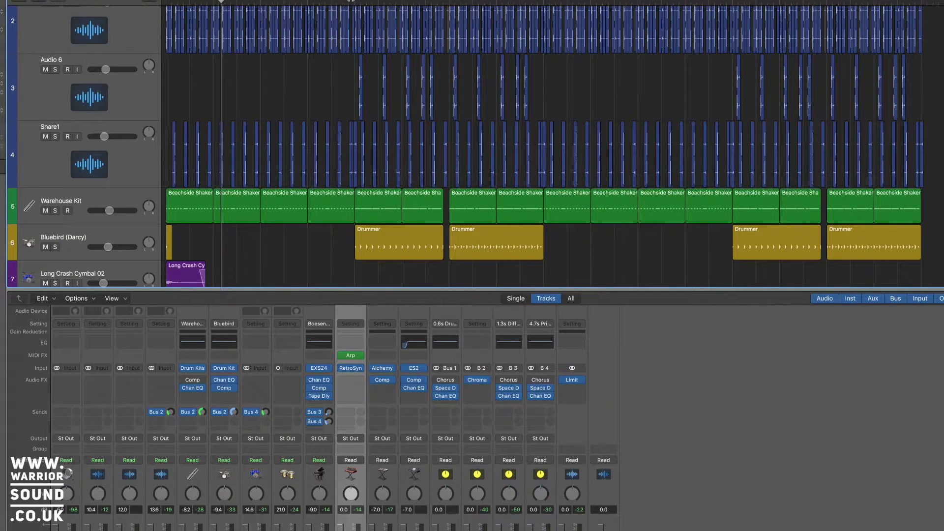
{"action": "scroll", "coordinate": [564, 97], "scroll_direction": "down", "scroll_amount": 4}
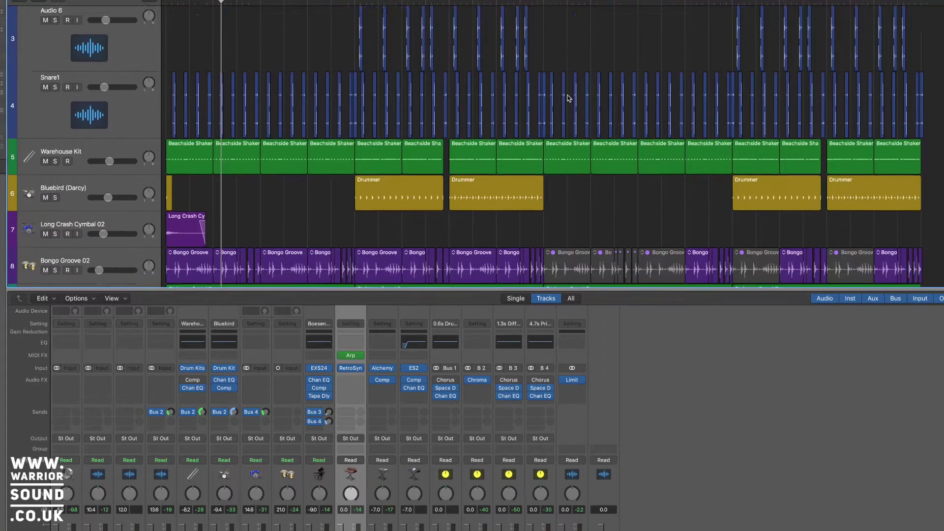
{"action": "scroll", "coordinate": [547, 183], "scroll_direction": "down", "scroll_amount": 3}
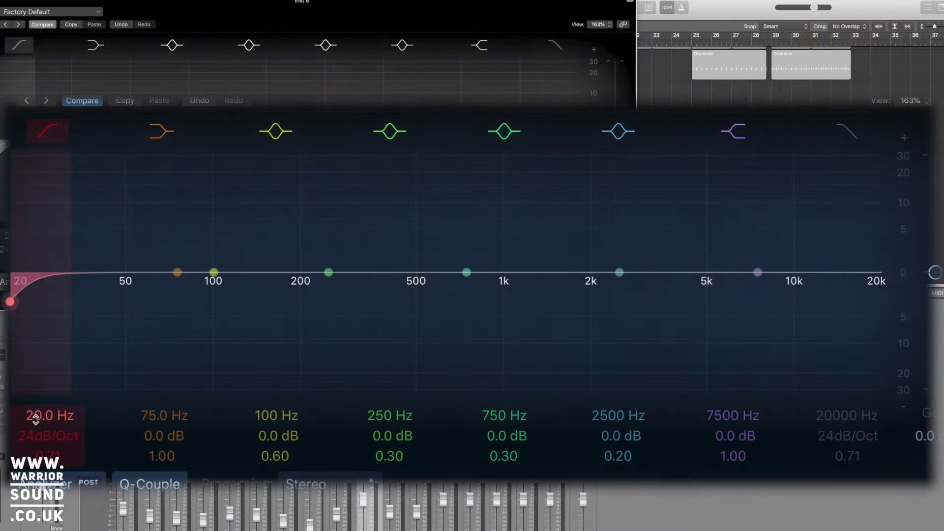
- Set the low cut of the Inst 6 Channel EQ to 235 Hz with a 48 dB/Oct slope and a Q of 0.60 during playback
{"action": "left_click_drag", "start_coordinate": [10, 297], "coordinate": [134, 302]}
{"action": "left_click_drag", "start_coordinate": [35, 417], "coordinate": [35, 388]}
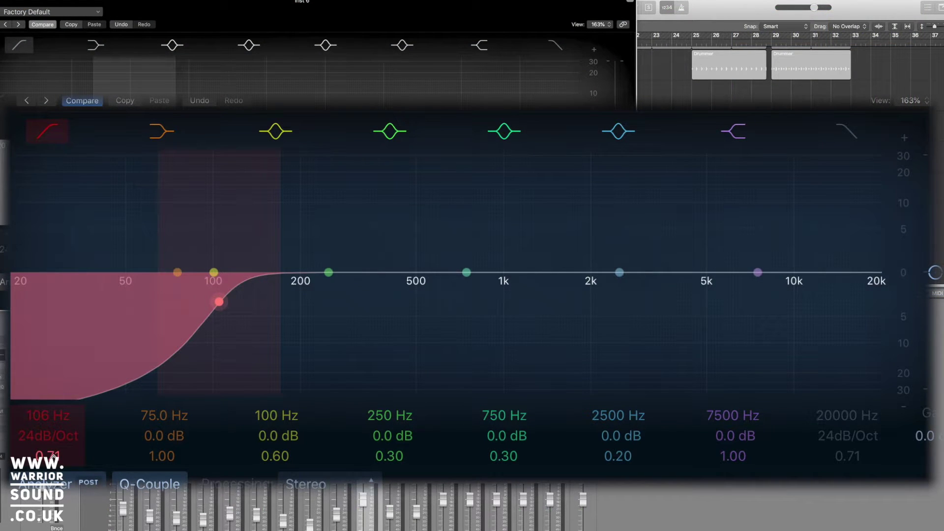
{"action": "left_click_drag", "start_coordinate": [48, 435], "coordinate": [48, 426]}
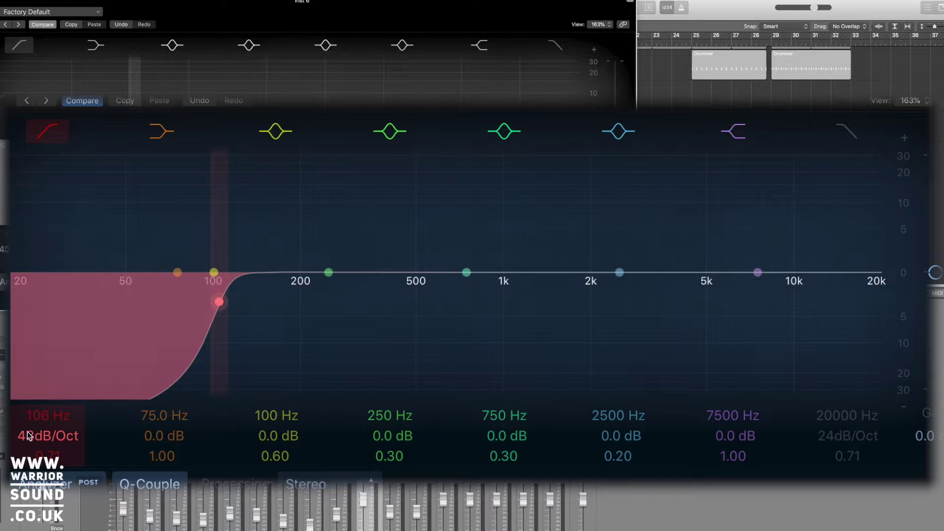
{"action": "left_click_drag", "start_coordinate": [222, 301], "coordinate": [230, 303]}
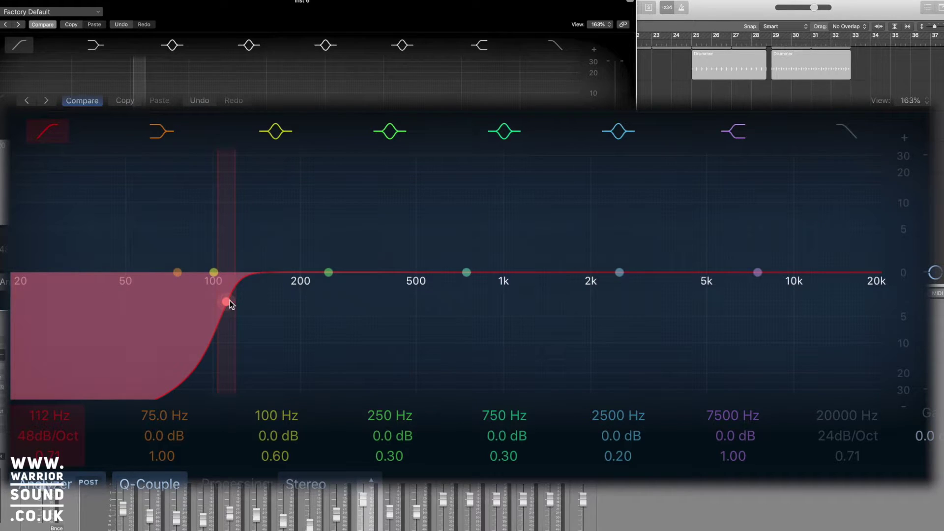
{"action": "key", "text": "space"}
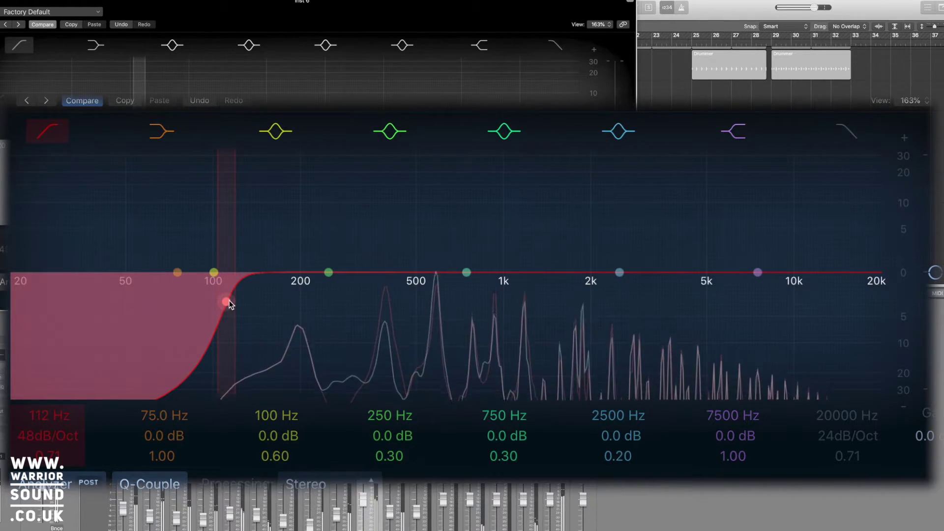
{"action": "left_click_drag", "start_coordinate": [230, 302], "coordinate": [244, 301]}
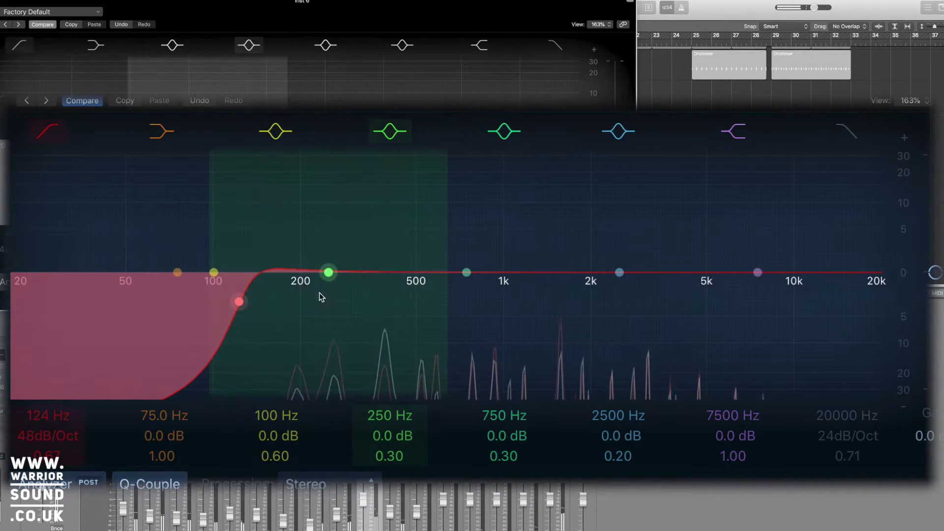
{"action": "left_click_drag", "start_coordinate": [255, 303], "coordinate": [319, 311]}
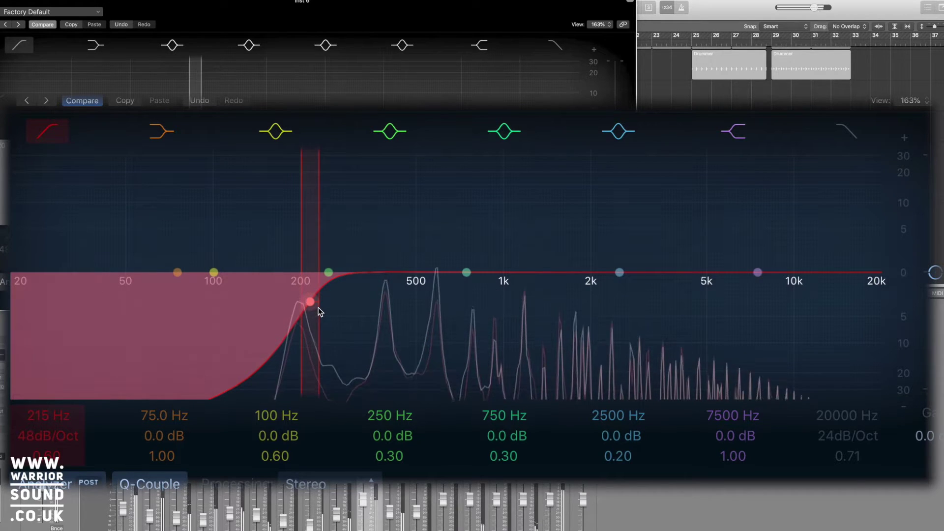
{"action": "mouse_move", "coordinate": [311, 305]}
{"action": "left_mouse_down"}
{"action": "mouse_move", "coordinate": [330, 308]}
{"action": "mouse_move", "coordinate": [321, 301]}
{"action": "left_mouse_up"}
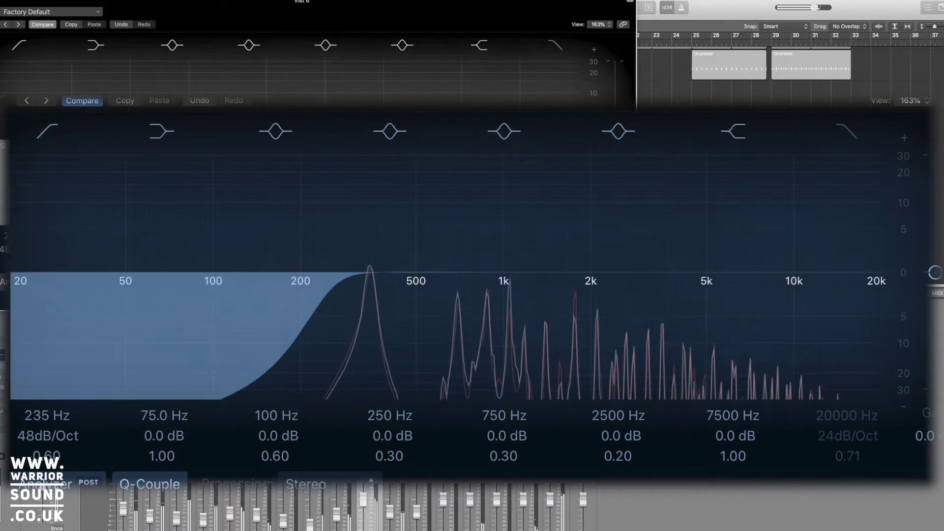
- Enable the Channel EQ's high cut and lower its frequency to 680 Hz
{"action": "left_click", "coordinate": [851, 133]}
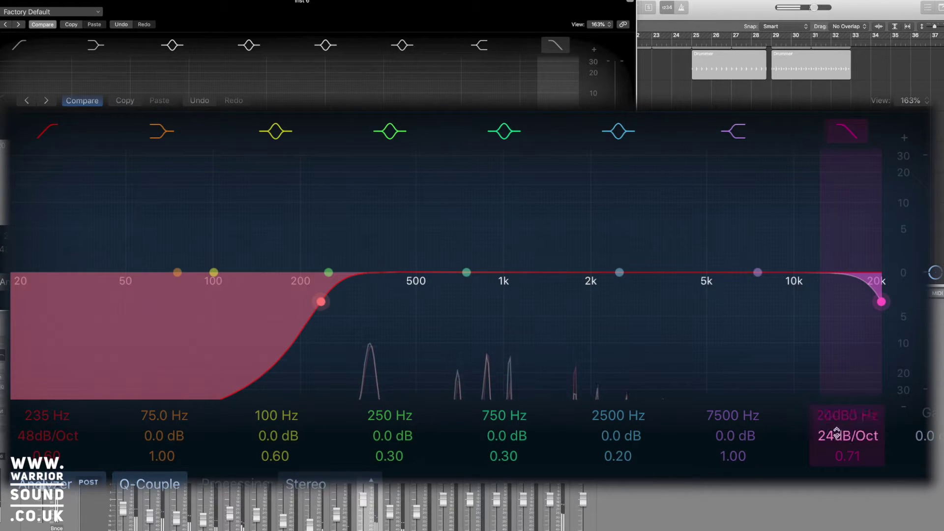
{"action": "left_click_drag", "start_coordinate": [829, 415], "coordinate": [829, 443]}
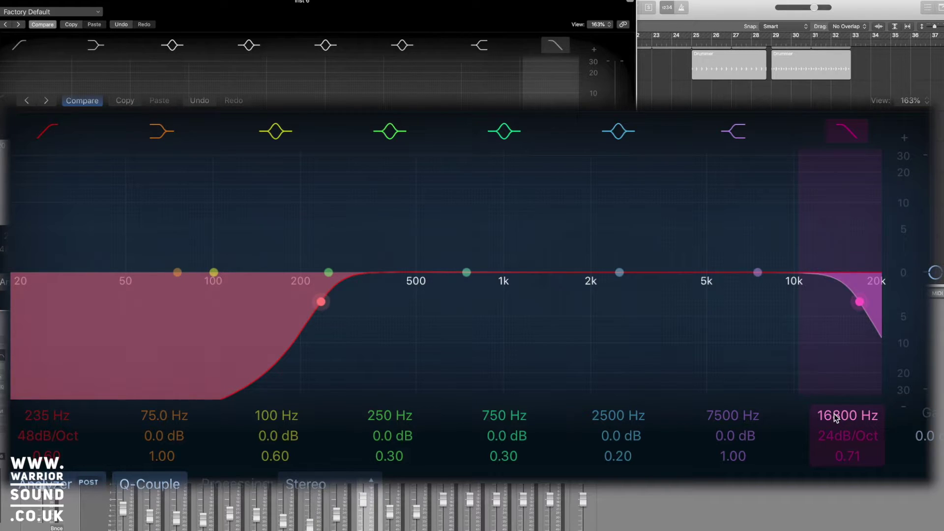
{"action": "left_click_drag", "start_coordinate": [837, 416], "coordinate": [837, 472]}
{"action": "mouse_move", "coordinate": [837, 415]}
{"action": "left_mouse_down"}
{"action": "mouse_move", "coordinate": [836, 435]}
{"action": "mouse_move", "coordinate": [837, 423]}
{"action": "left_mouse_up"}
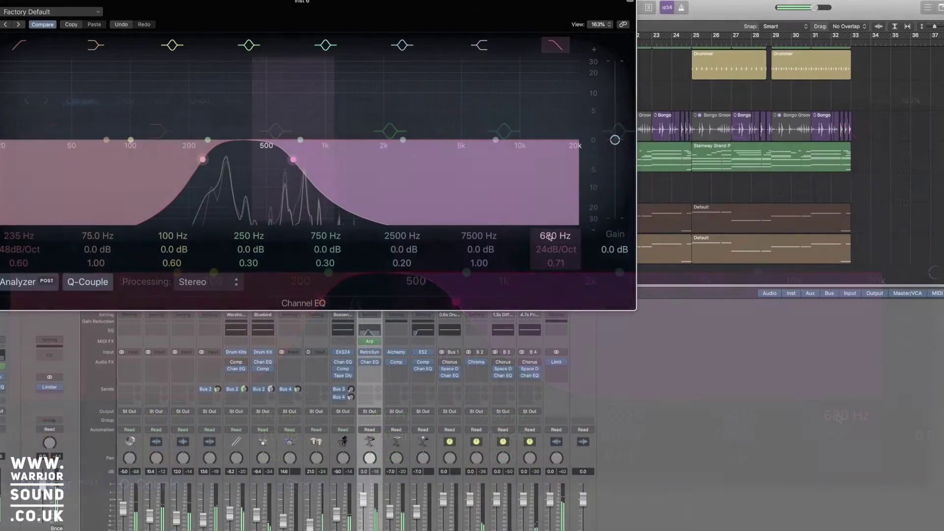
- Close the Channel EQ, lower the Inst 6 volume to -10.2 dB and stop playback
{"action": "key", "text": "super+w"}
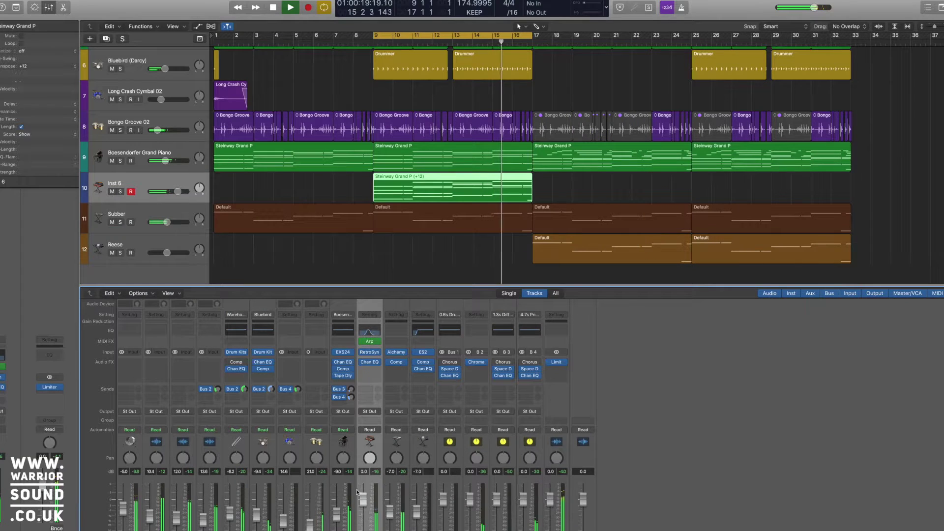
{"action": "left_click_drag", "start_coordinate": [358, 491], "coordinate": [364, 517]}
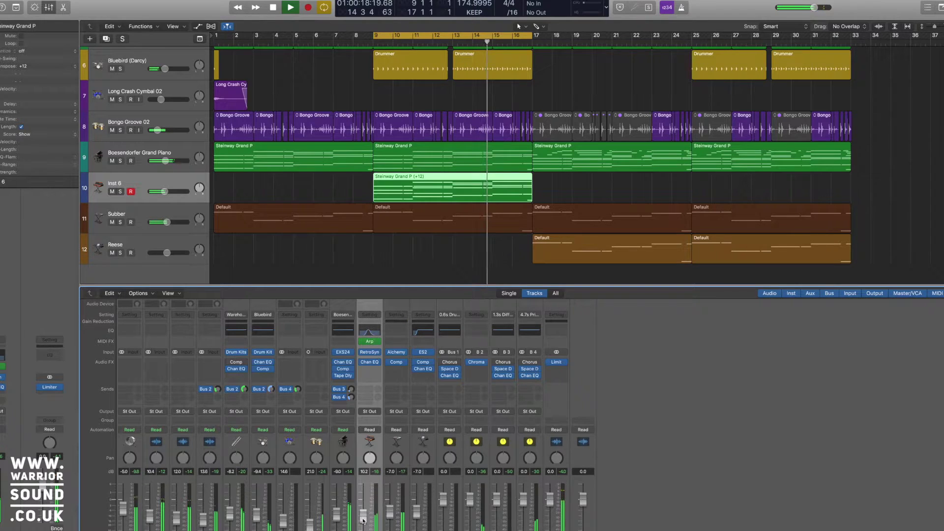
{"action": "key", "text": "space"}
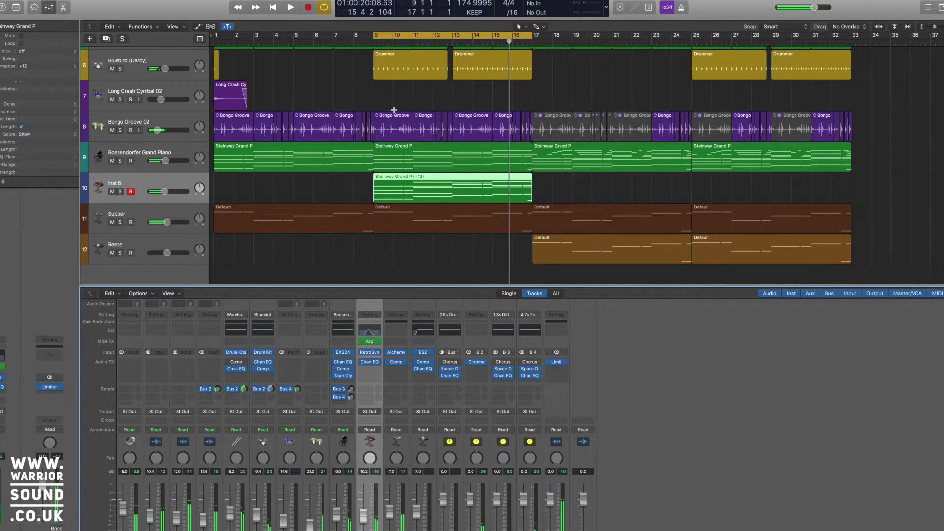
- Turn off cycle mode, play from about bar 7 and copy the Inst 6 region to bars 17 and 25
{"action": "left_click", "coordinate": [401, 42]}
{"action": "left_click", "coordinate": [402, 39]}
{"action": "left_click", "coordinate": [334, 41]}
{"action": "key", "text": "space"}
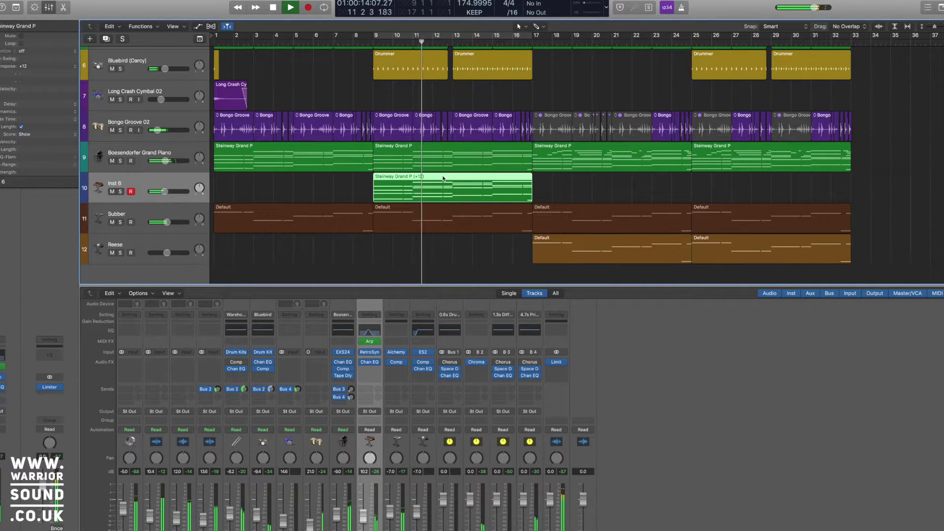
{"action": "left_click_drag", "start_coordinate": [447, 182], "coordinate": [763, 180]}
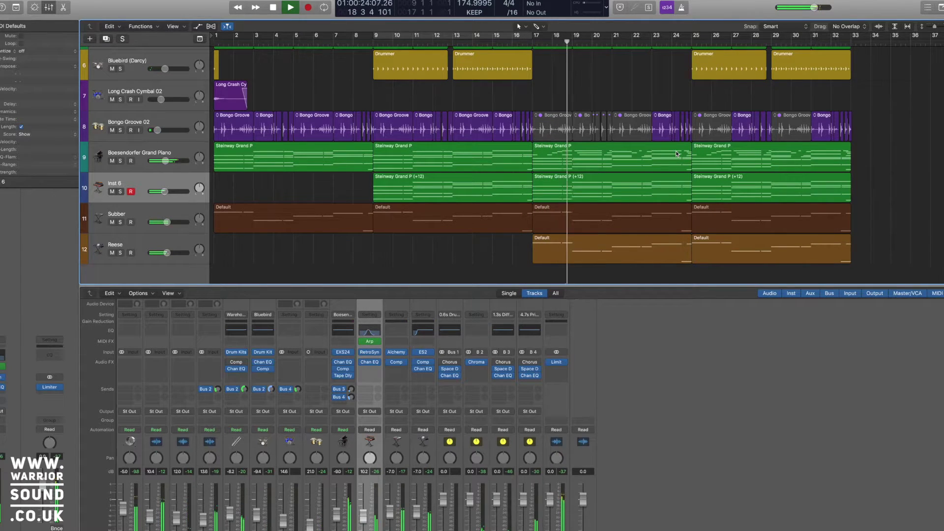
{"action": "key", "text": "space"}
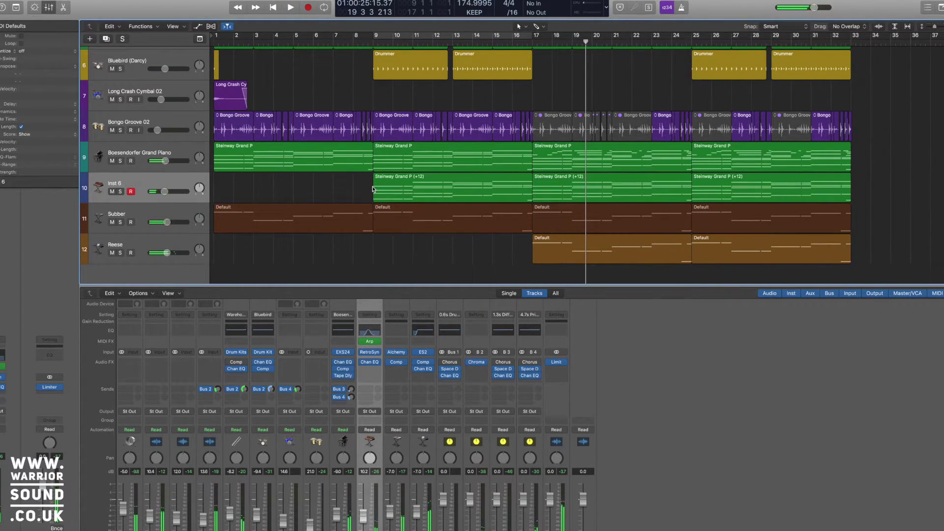
- Show track automation, make the Inst 6 track taller and select the Channel EQ's High Cut Frequency as its automation parameter
{"action": "key", "text": "a"}
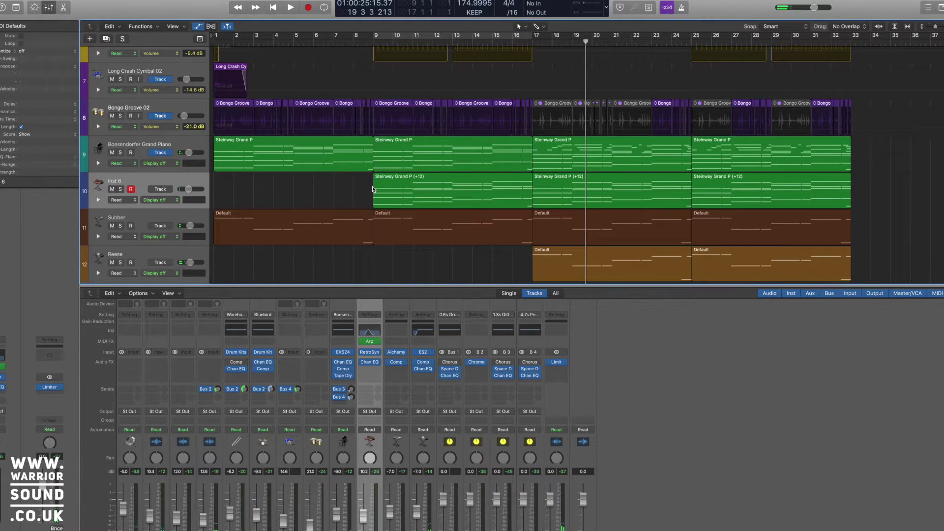
{"action": "left_click_drag", "start_coordinate": [165, 206], "coordinate": [165, 262]}
{"action": "scroll", "coordinate": [280, 208], "scroll_direction": "down", "scroll_amount": 3}
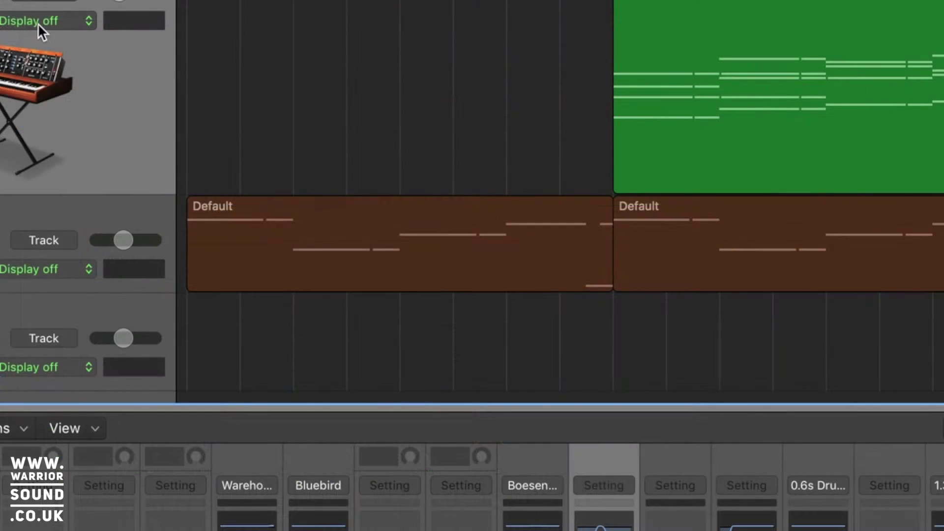
{"action": "left_click", "coordinate": [160, 141]}
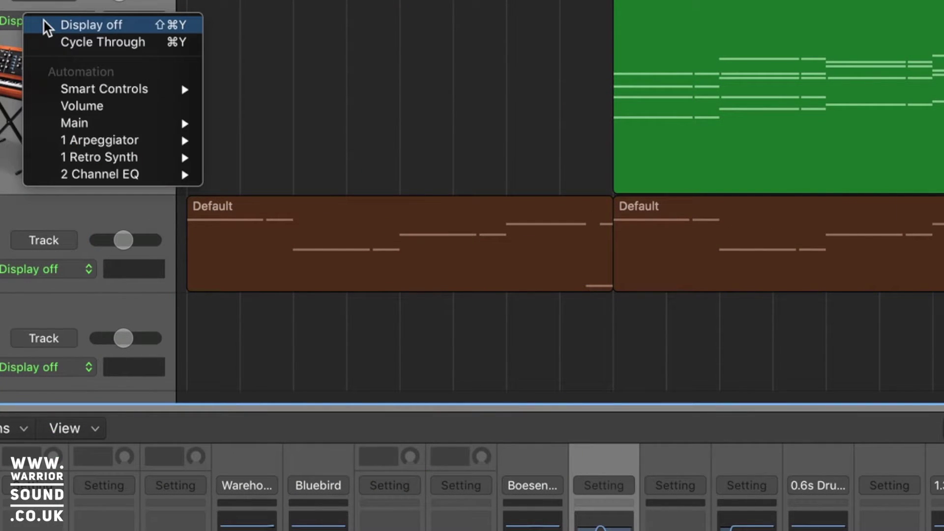
{"action": "mouse_move", "coordinate": [133, 157]}
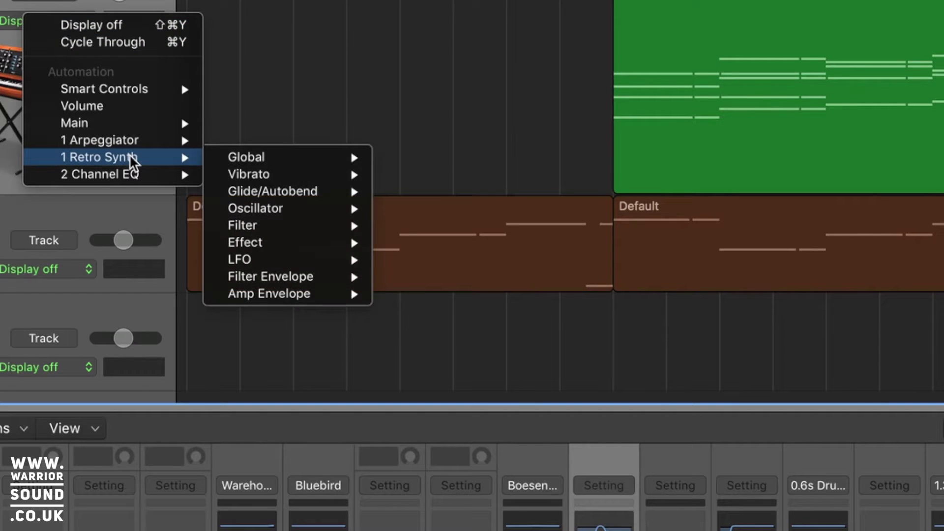
{"action": "mouse_move", "coordinate": [128, 180]}
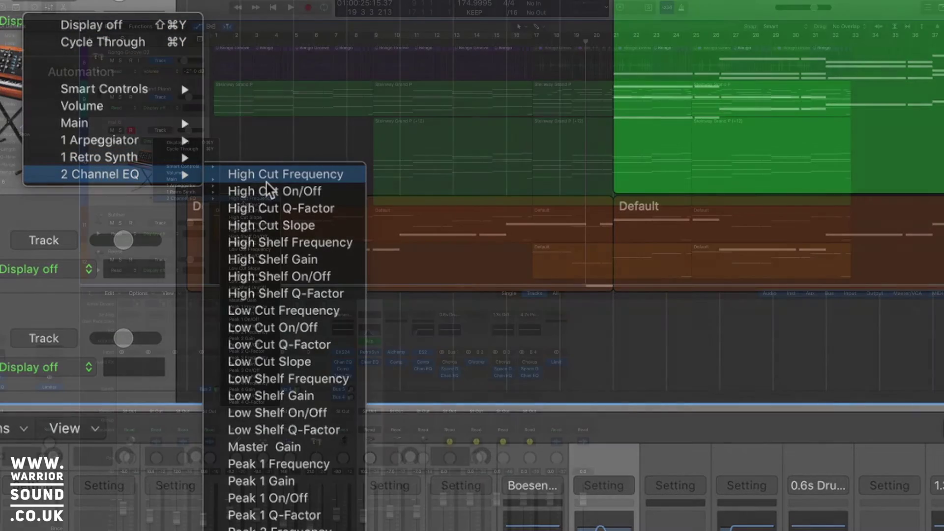
{"action": "left_click", "coordinate": [246, 174]}
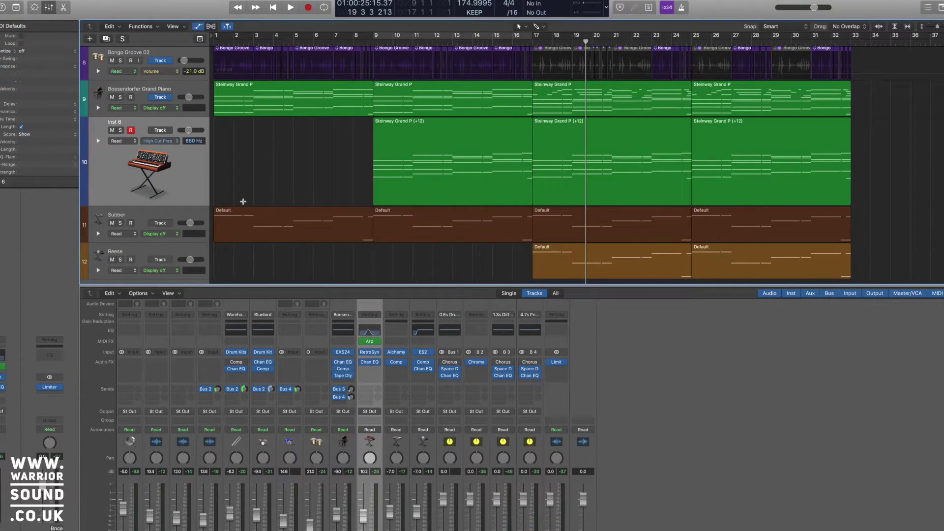
- Solo the Inst 6 track with its three regions selected and enlarge the track rows in the automation view
{"action": "scroll", "coordinate": [354, 166], "scroll_direction": "up", "scroll_amount": 1}
{"action": "left_click", "coordinate": [393, 165]}
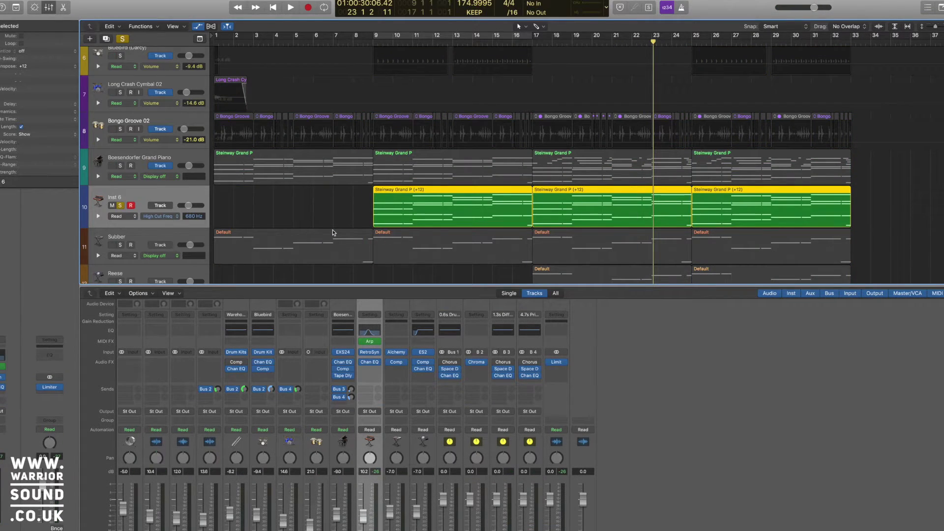
{"action": "scroll", "coordinate": [323, 200], "scroll_direction": "up", "scroll_amount": 5}
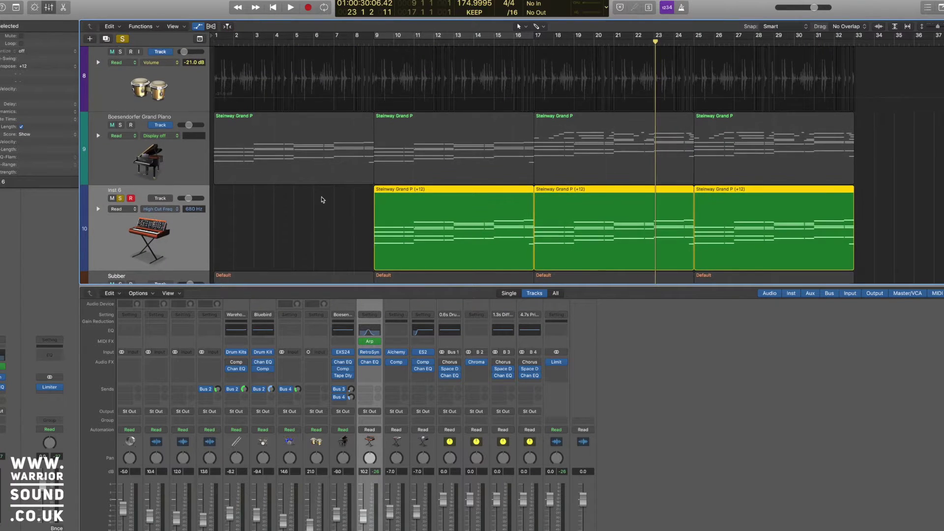
{"action": "scroll", "coordinate": [323, 200], "scroll_direction": "down", "scroll_amount": 7}
{"action": "scroll", "coordinate": [312, 140], "scroll_direction": "up", "scroll_amount": 4}
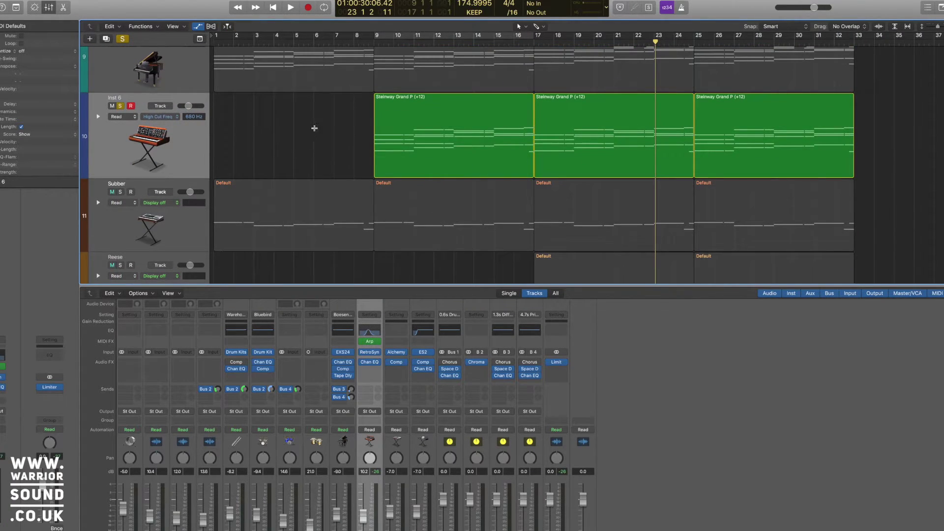
{"action": "scroll", "coordinate": [199, 139], "scroll_direction": "down", "scroll_amount": 6}
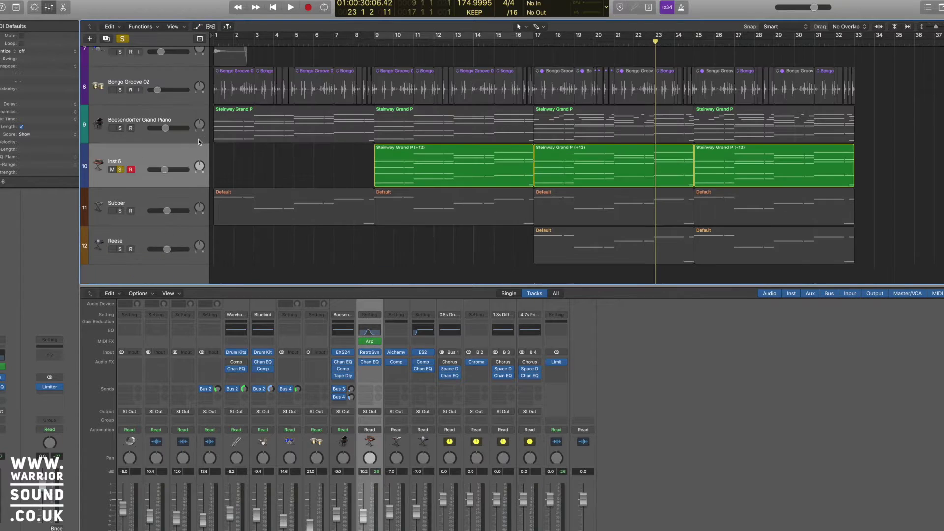
{"action": "scroll", "coordinate": [252, 148], "scroll_direction": "up", "scroll_amount": 6}
{"action": "scroll", "coordinate": [252, 147], "scroll_direction": "up", "scroll_amount": 10}
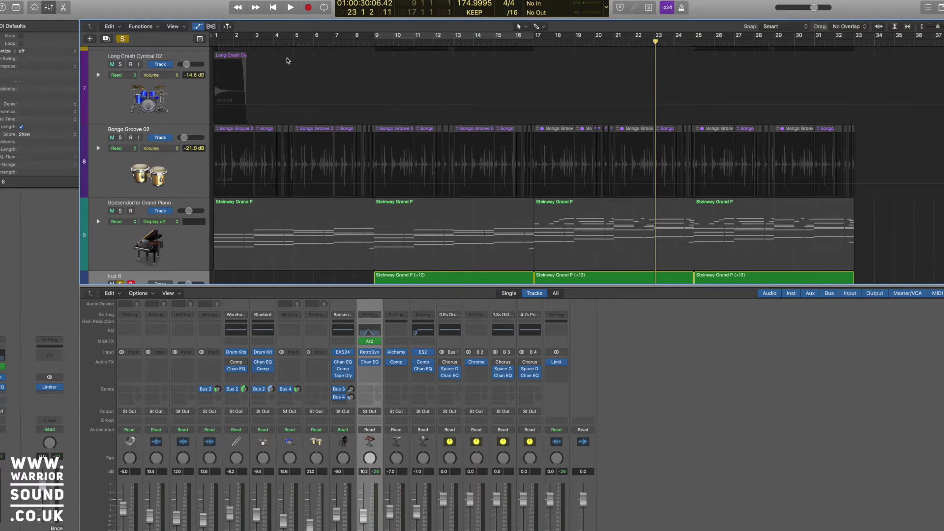
{"action": "scroll", "coordinate": [291, 113], "scroll_direction": "down", "scroll_amount": 10}
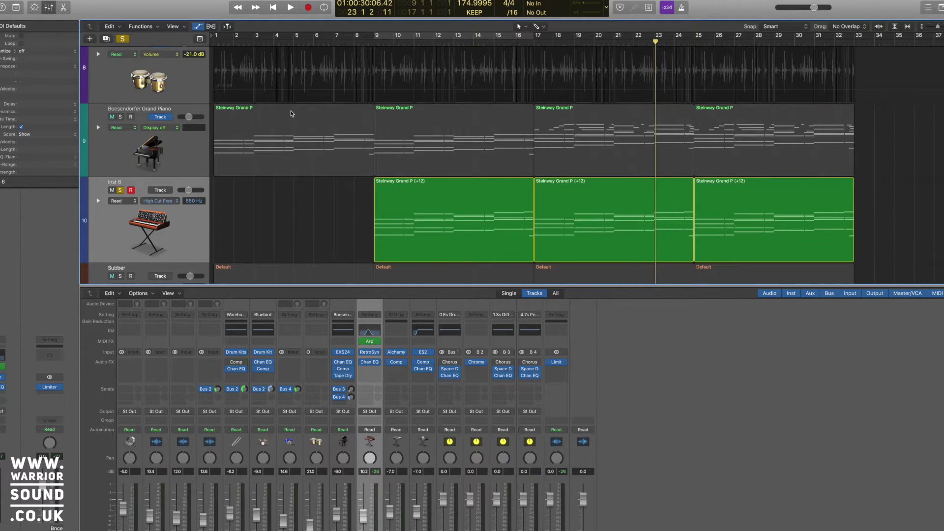
- Review the High Cut Frequency entry among Inst 6's Channel EQ automation parameters and inspect the High Cut band in the EQ
{"action": "left_click", "coordinate": [177, 154]}
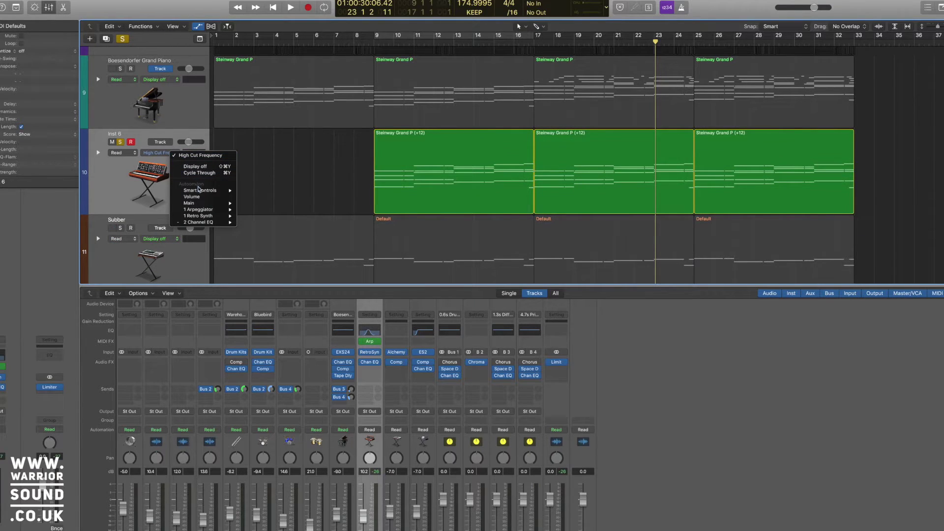
{"action": "mouse_move", "coordinate": [217, 225]}
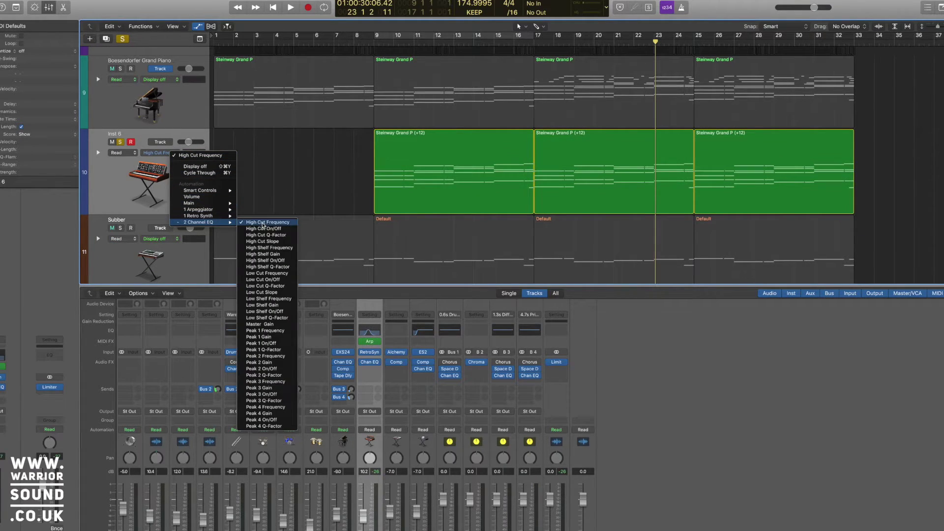
{"action": "left_click", "coordinate": [278, 175]}
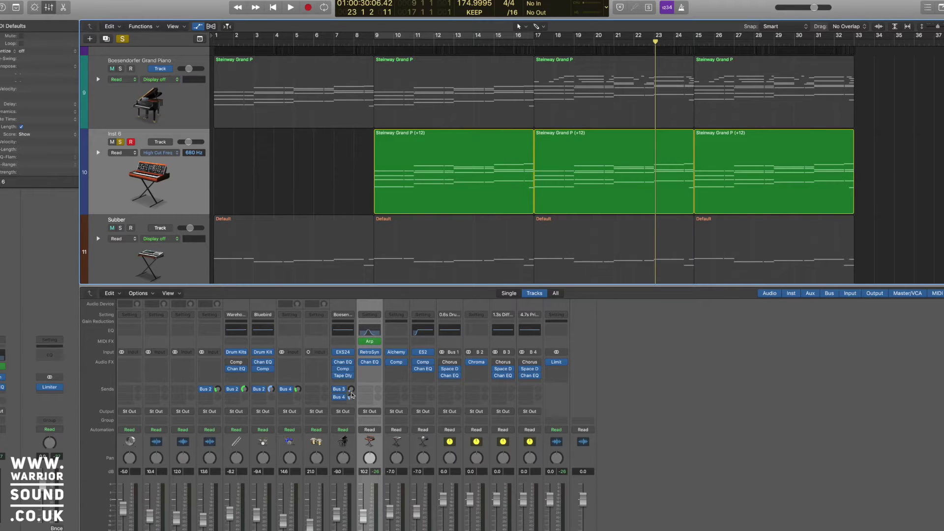
{"action": "left_click", "coordinate": [369, 362]}
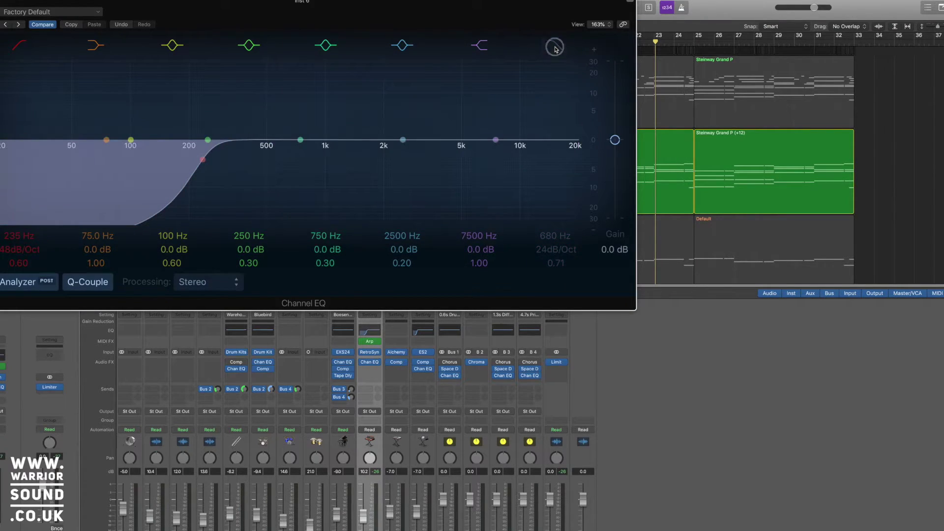
{"action": "key", "text": "super+w"}
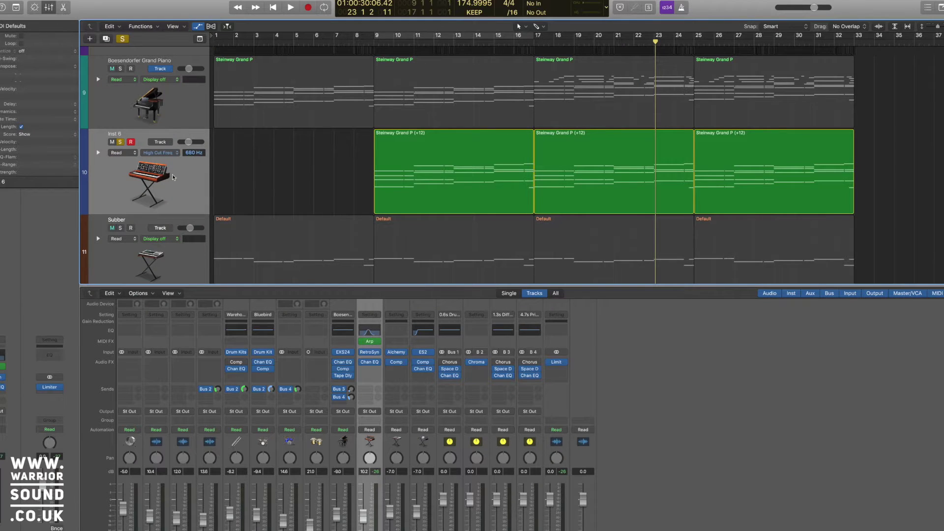
- Set Inst 6's automation mode to Latch and record Channel EQ High Cut Frequency moves from the song start to about bar 3
{"action": "left_click", "coordinate": [118, 152]}
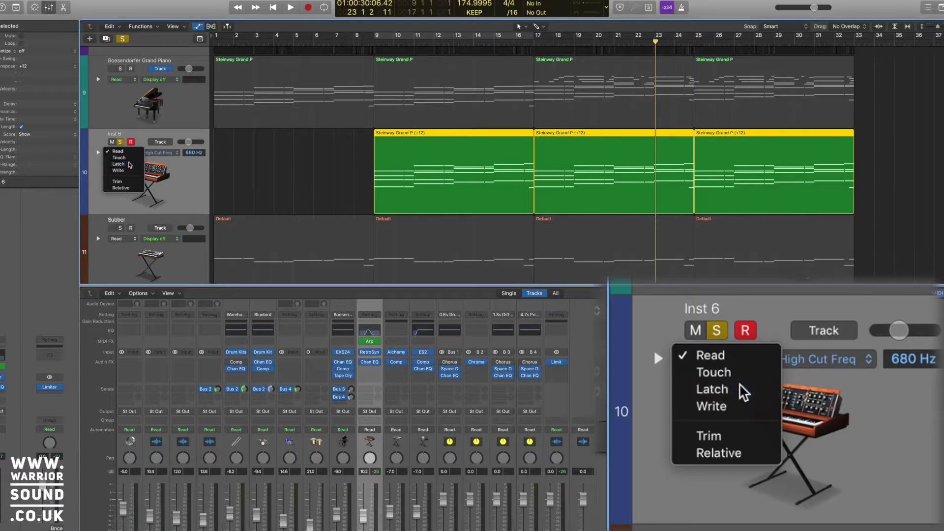
{"action": "left_click", "coordinate": [130, 164]}
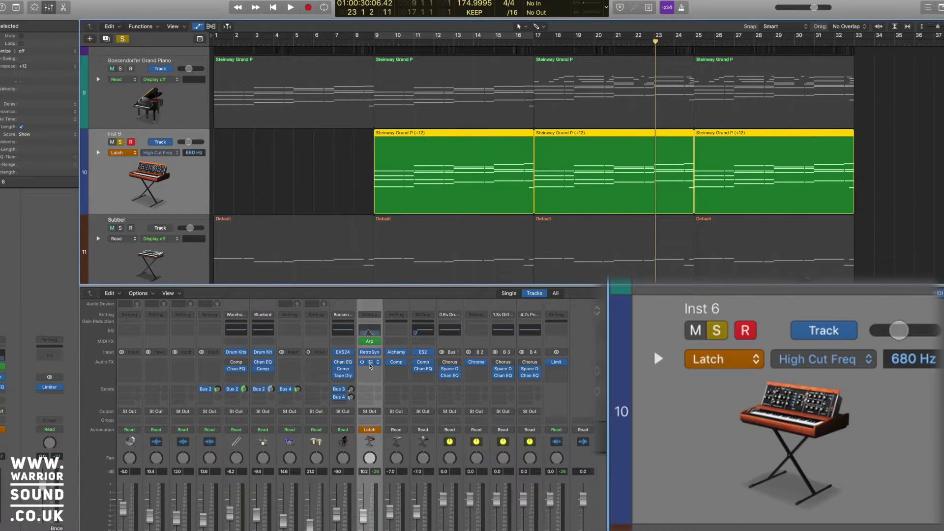
{"action": "left_click", "coordinate": [369, 361]}
{"action": "left_click_drag", "start_coordinate": [437, 31], "coordinate": [606, 211]}
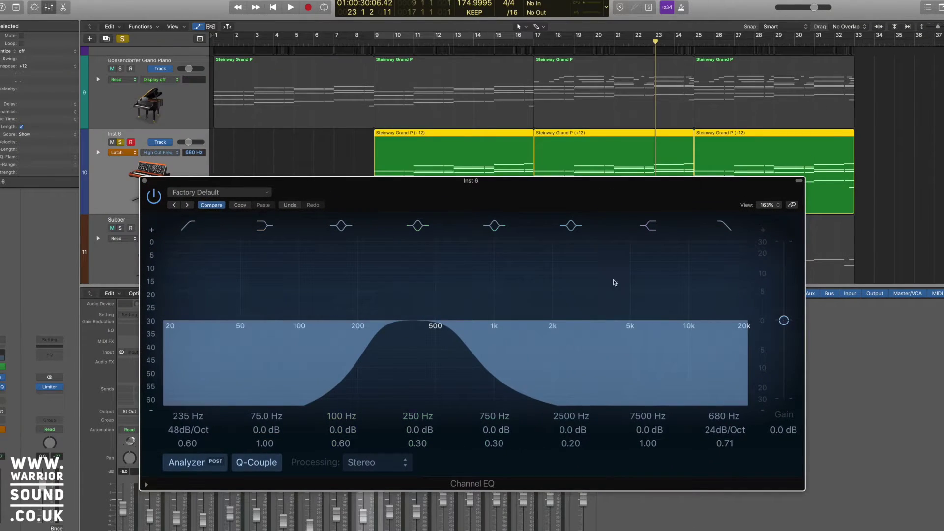
{"action": "key", "text": "Return"}
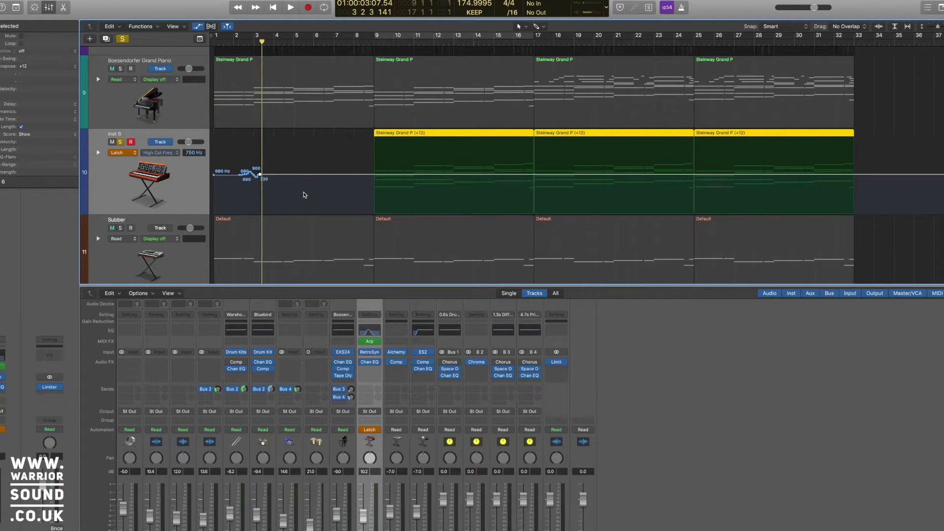
- Add High Cut automation points over Inst 6's first region: 680 Hz at bar 9, 640 Hz near bar 15, 1020 Hz before bar 17, 670 Hz at bar 17
{"action": "left_click", "coordinate": [375, 176]}
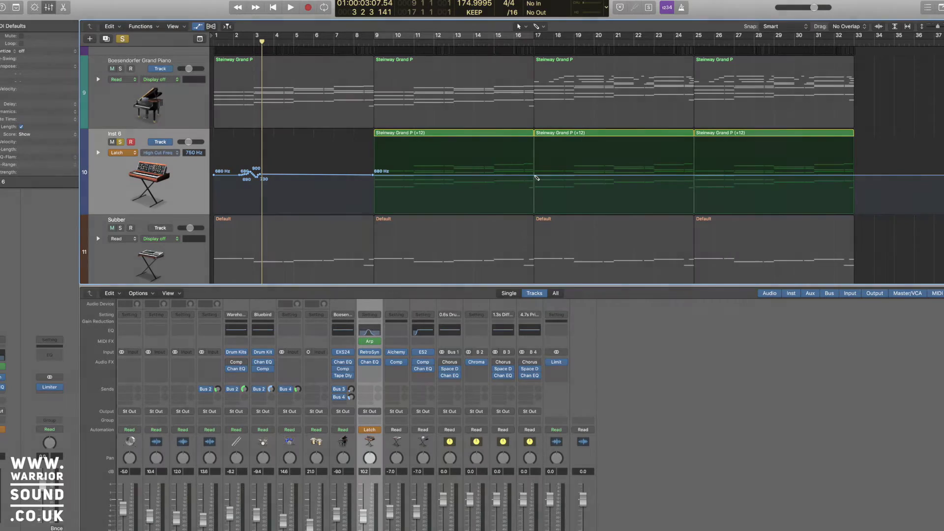
{"action": "left_click", "coordinate": [534, 176]}
{"action": "left_click_drag", "start_coordinate": [534, 176], "coordinate": [534, 176]}
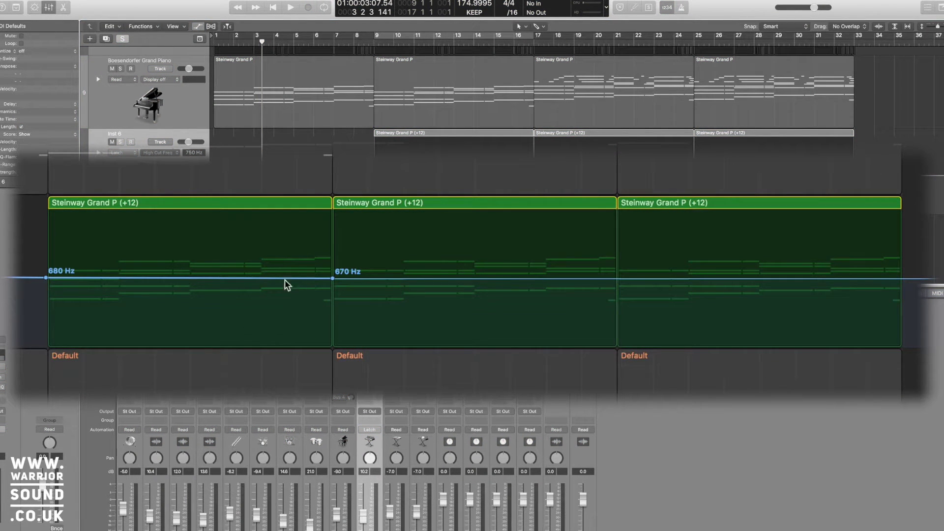
{"action": "left_click", "coordinate": [494, 176]}
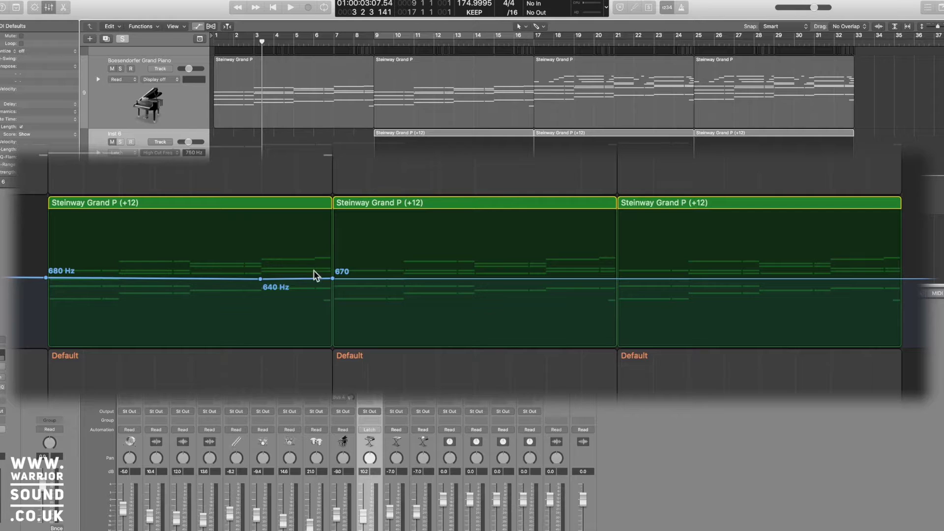
{"action": "left_click_drag", "start_coordinate": [314, 274], "coordinate": [328, 270]}
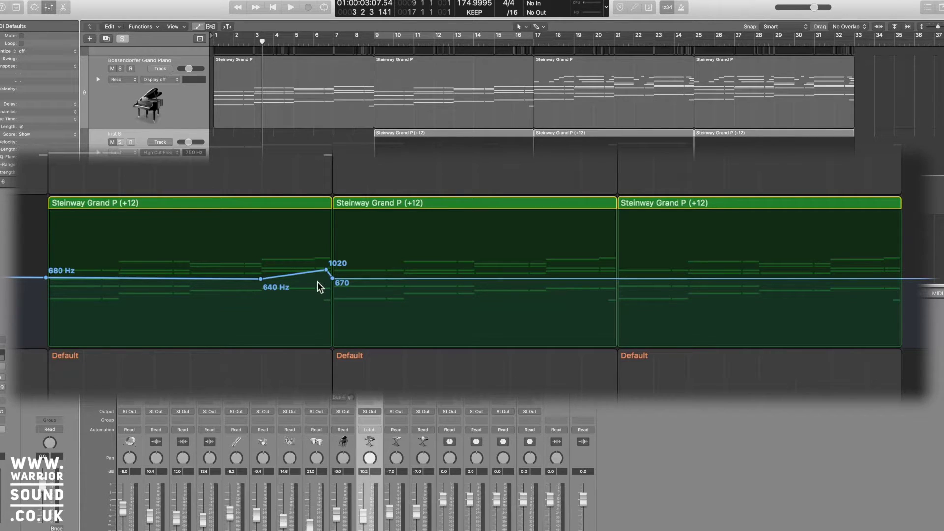
- Add High Cut automation points of 520 Hz near bar 21, 620 Hz at bar 25 and 1700 Hz at the last region's end
{"action": "left_click", "coordinate": [618, 281]}
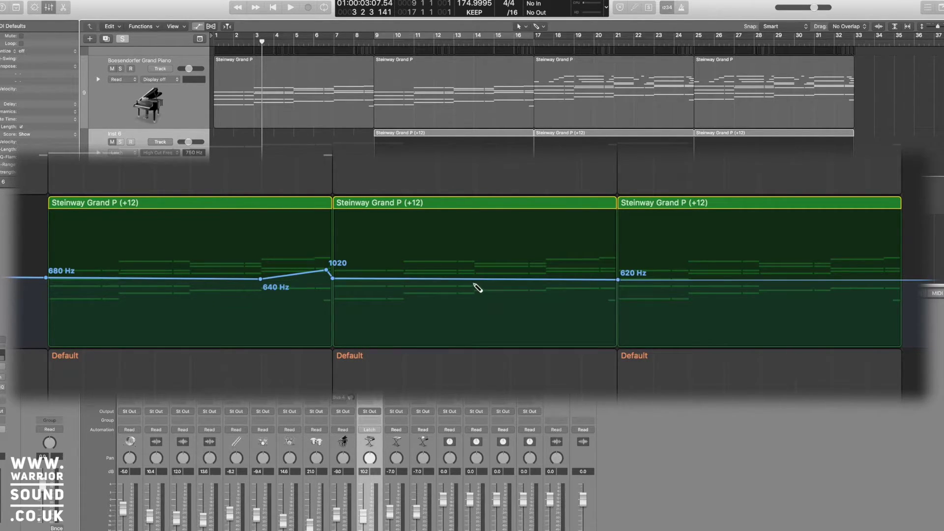
{"action": "left_click_drag", "start_coordinate": [473, 279], "coordinate": [474, 283]}
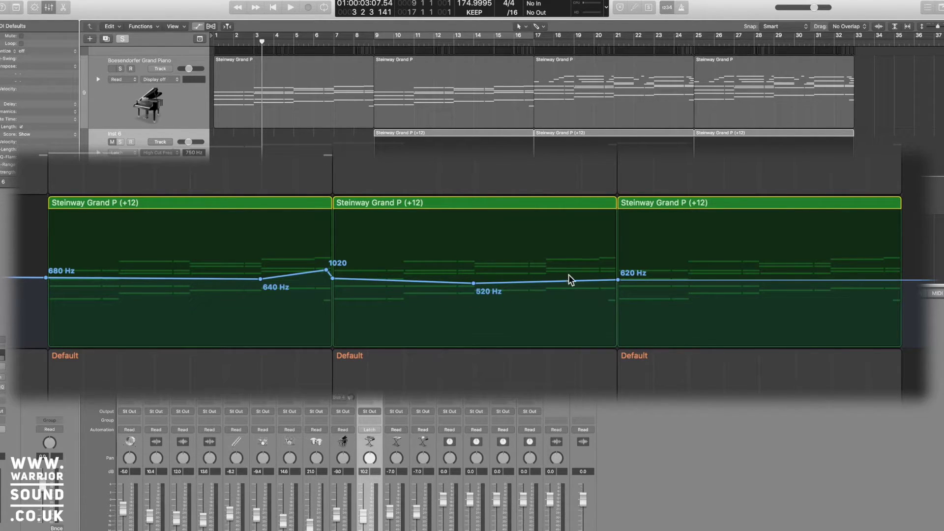
{"action": "left_click", "coordinate": [896, 281]}
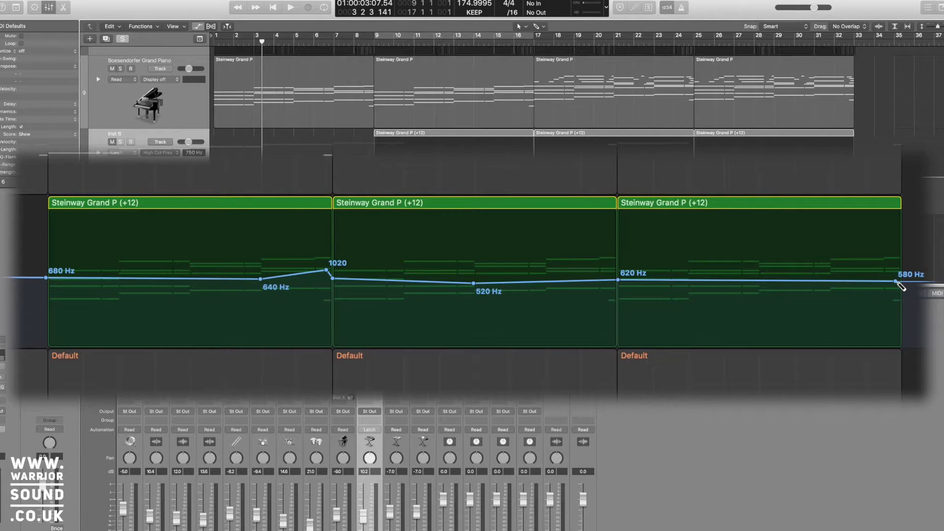
{"action": "left_click_drag", "start_coordinate": [896, 281], "coordinate": [900, 260]}
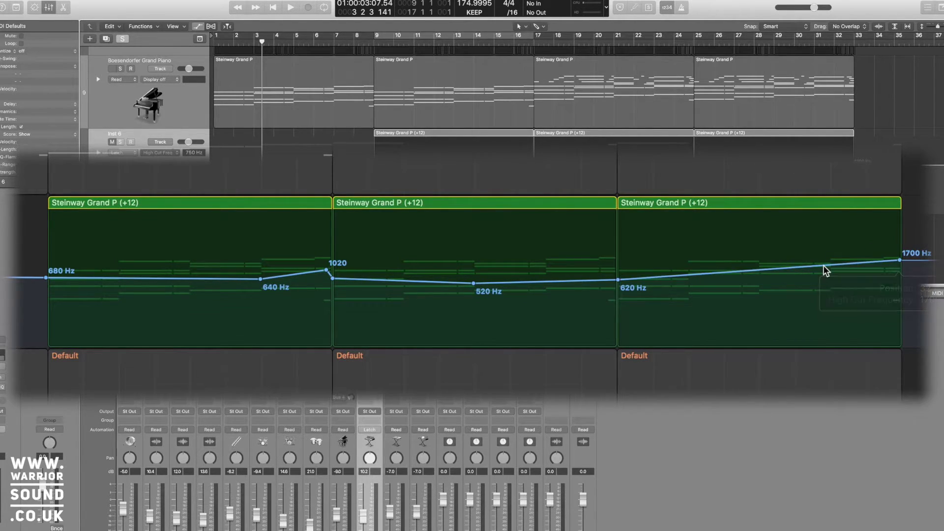
- Bend the automation line from 620 Hz to 1700 Hz over the last Inst 6 region into a gradual upward curve
{"action": "key", "text": "t"}
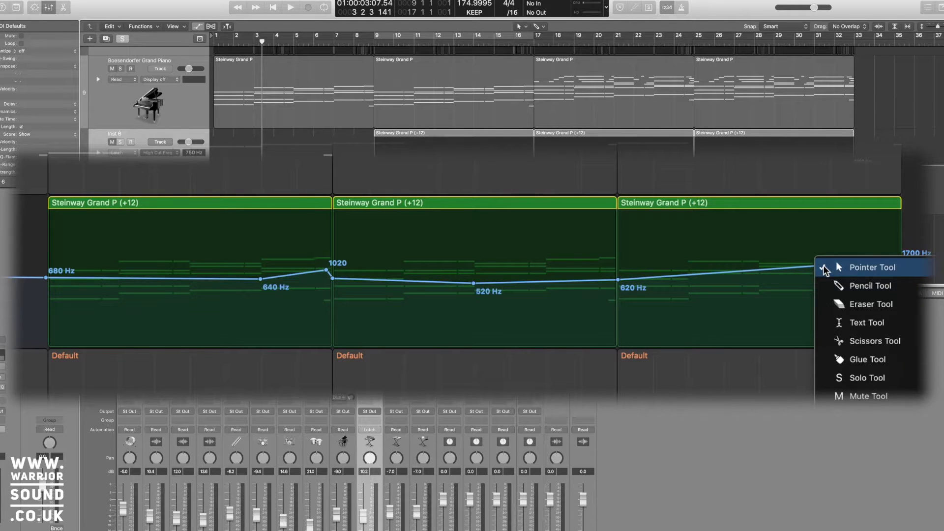
{"action": "key", "text": "w"}
{"action": "left_click_drag", "start_coordinate": [779, 278], "coordinate": [781, 291]}
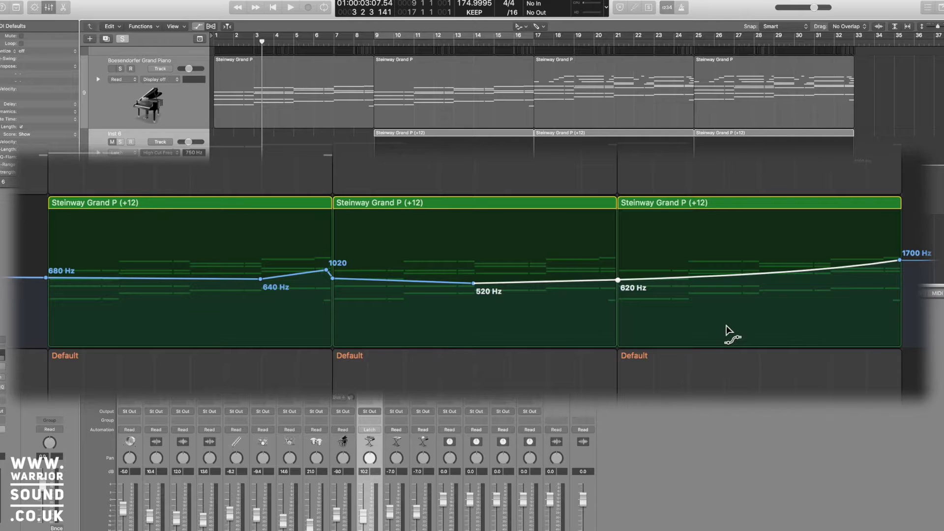
- Cycle bars 9 to 33, turn off the Inst 6 solo and play the full mix
{"action": "left_click_drag", "start_coordinate": [376, 39], "coordinate": [861, 55]}
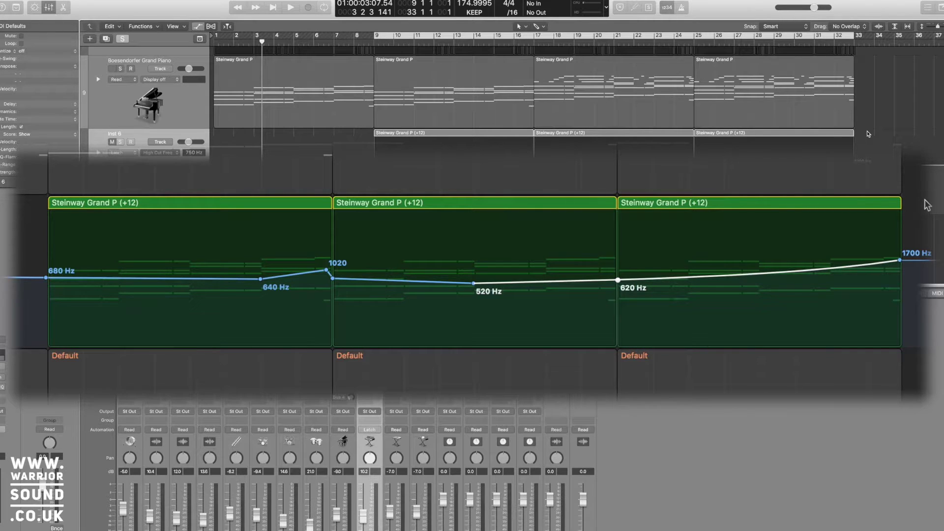
{"action": "key", "text": "space"}
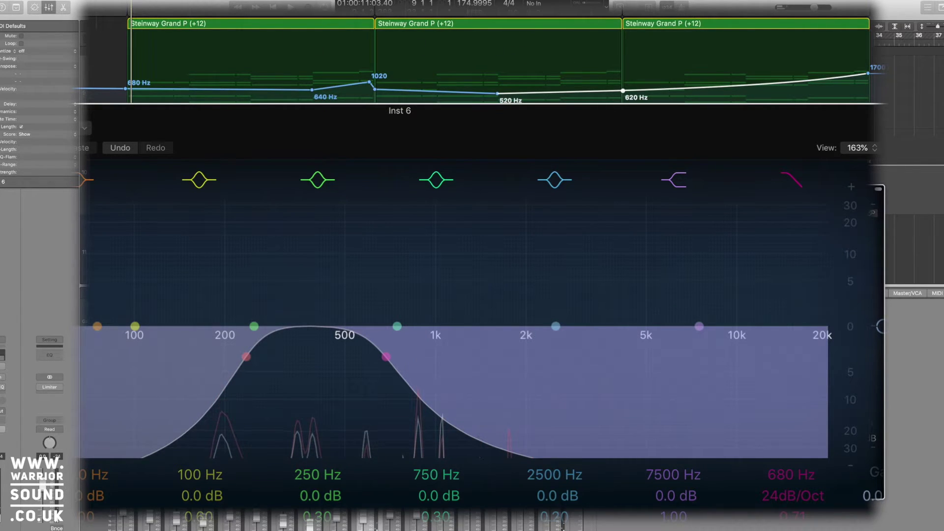
{"action": "key", "text": "s"}
{"action": "left_click", "coordinate": [223, 188]}
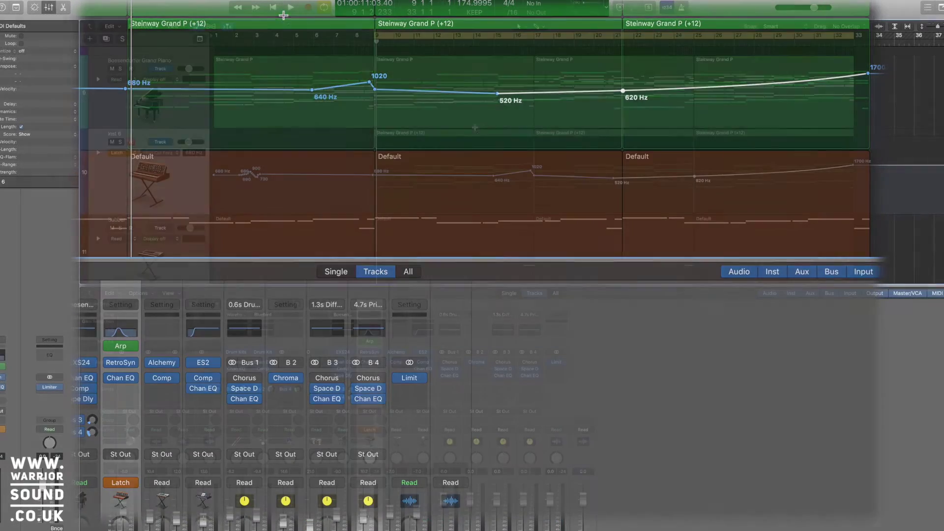
{"action": "scroll", "coordinate": [475, 127], "scroll_direction": "down", "scroll_amount": 5}
{"action": "scroll", "coordinate": [475, 126], "scroll_direction": "down", "scroll_amount": 3}
{"action": "scroll", "coordinate": [475, 127], "scroll_direction": "down", "scroll_amount": 4}
{"action": "key", "text": "space"}
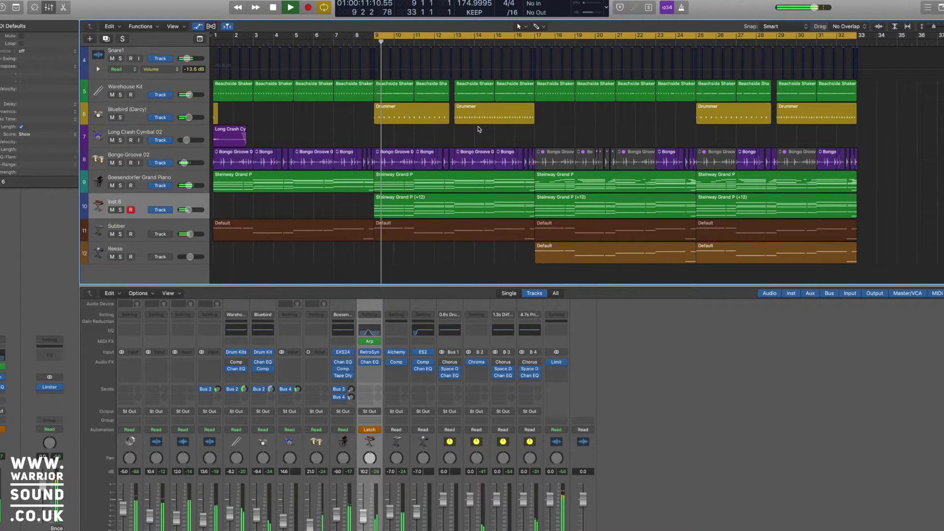
- Hide track automation, fit all twelve tracks and the full arrangement in view during playback, and stop playback
{"action": "scroll", "coordinate": [478, 127], "scroll_direction": "down", "scroll_amount": 1}
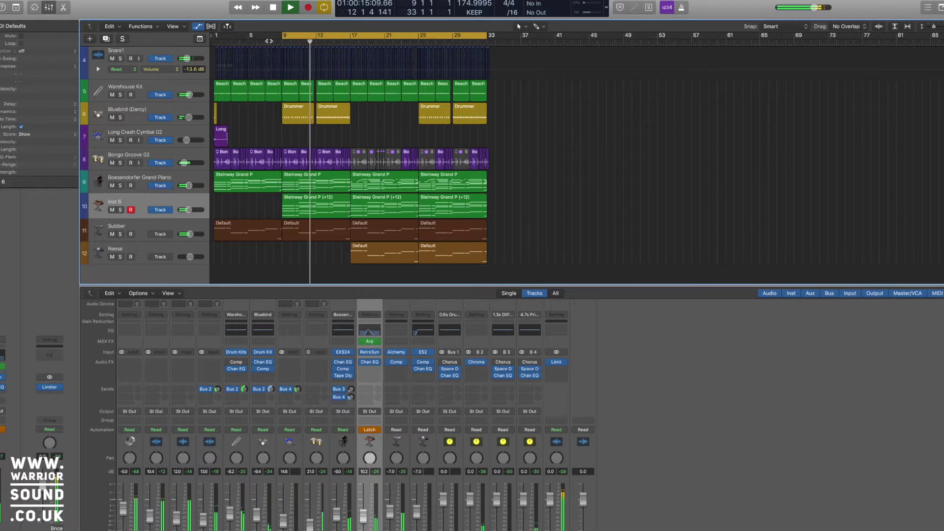
{"action": "scroll", "coordinate": [335, 79], "scroll_direction": "up", "scroll_amount": 5}
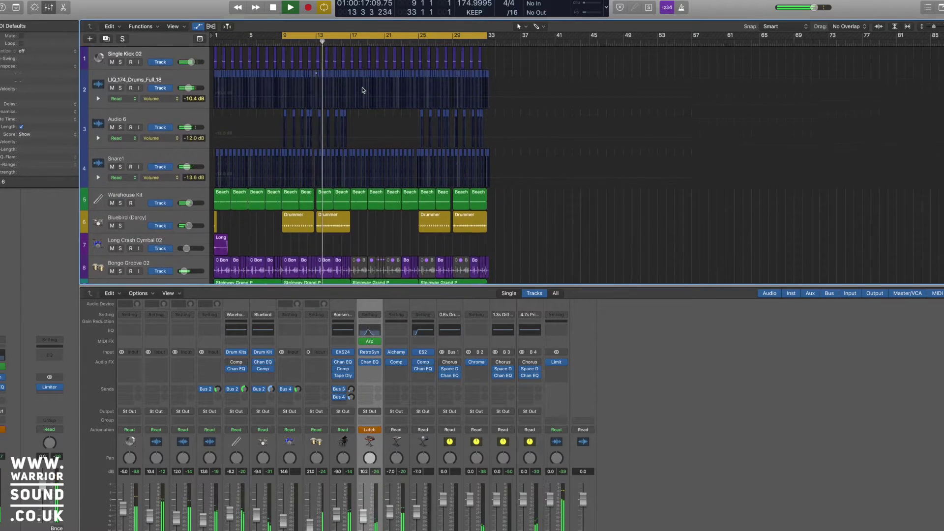
{"action": "key", "text": "a"}
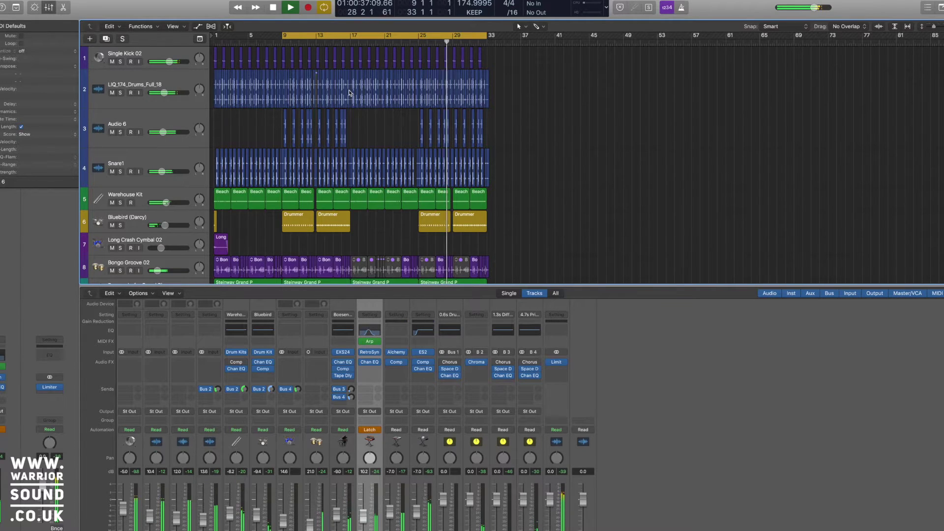
{"action": "scroll", "coordinate": [482, 103], "scroll_direction": "up", "scroll_amount": 5}
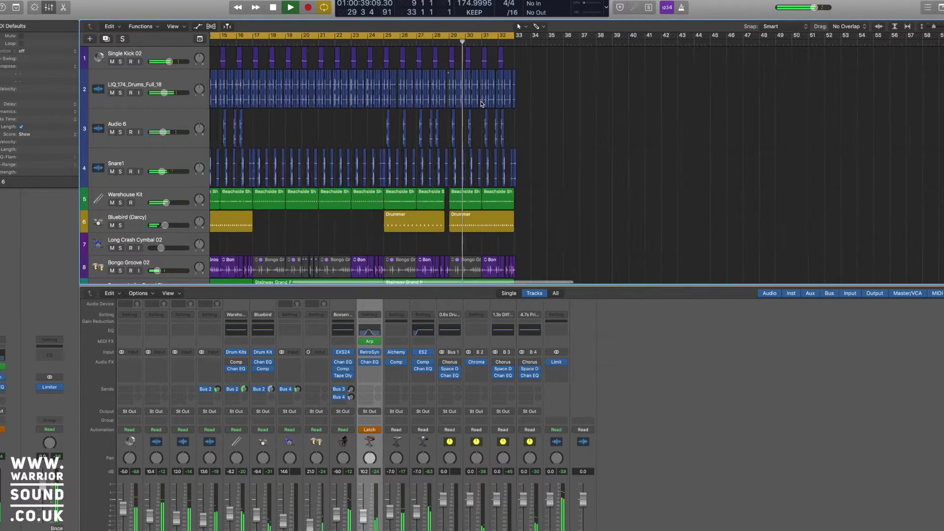
{"action": "scroll", "coordinate": [481, 103], "scroll_direction": "down", "scroll_amount": 6}
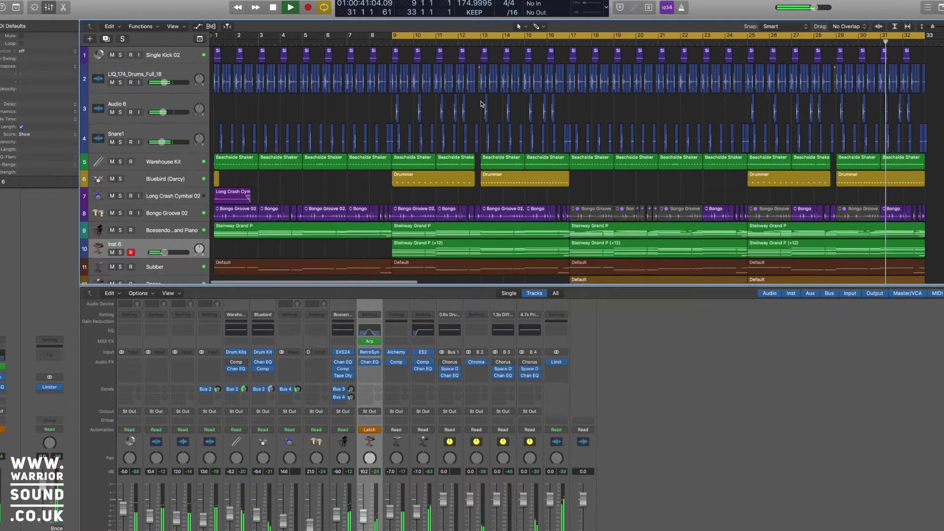
{"action": "scroll", "coordinate": [482, 104], "scroll_direction": "down", "scroll_amount": 3}
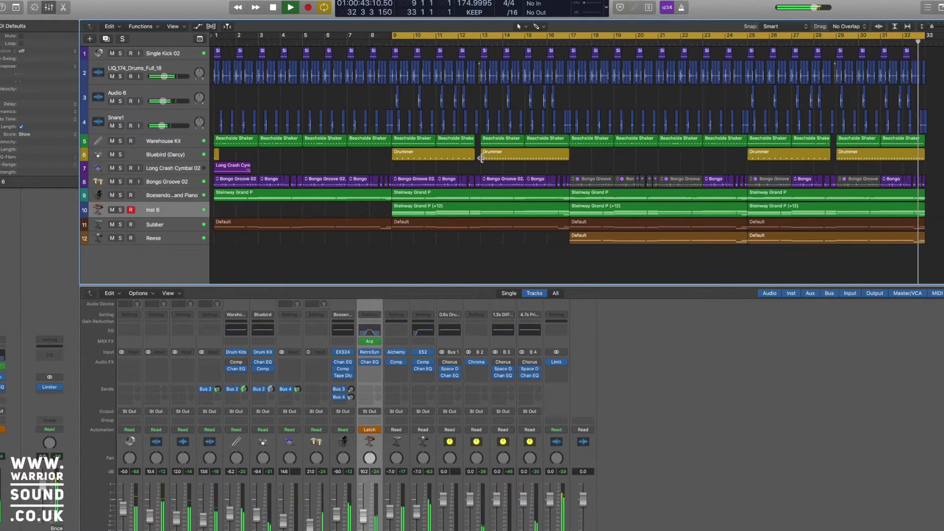
{"action": "key", "text": "space"}
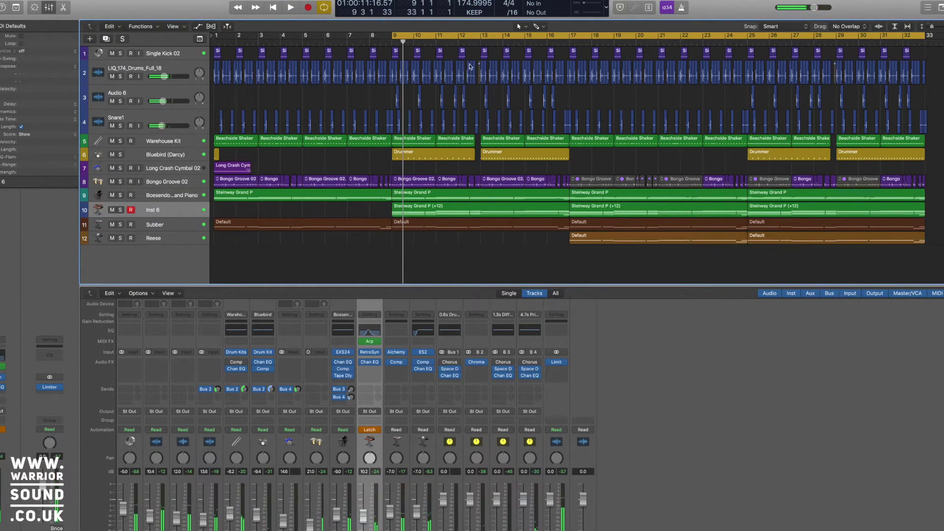
- Set the cycle range to bars 1 to 33 and play the whole arrangement from the start
{"action": "left_click", "coordinate": [442, 35]}
{"action": "scroll", "coordinate": [425, 65], "scroll_direction": "up", "scroll_amount": 3}
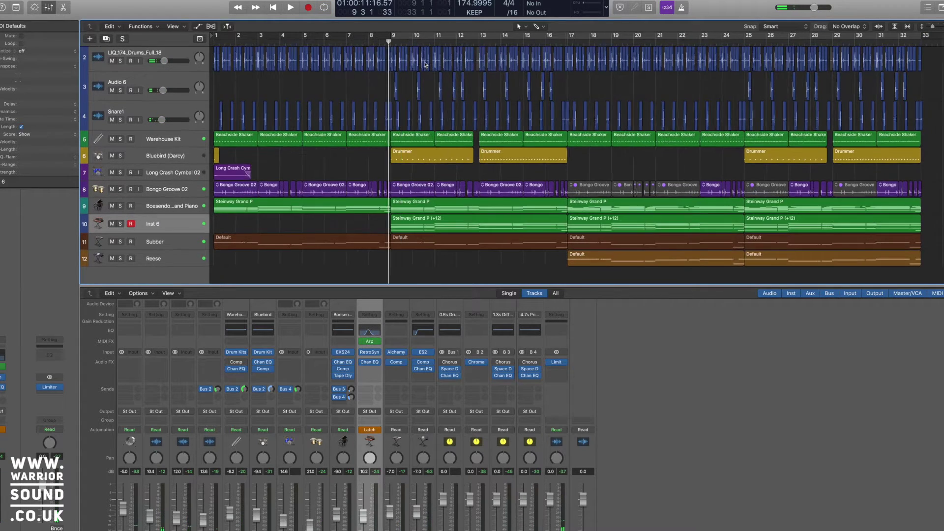
{"action": "scroll", "coordinate": [425, 65], "scroll_direction": "left", "scroll_amount": 5}
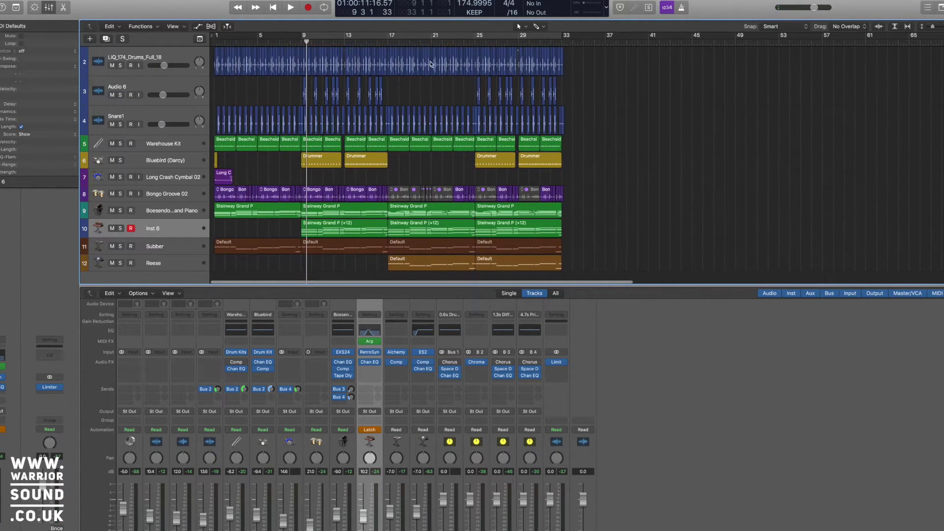
{"action": "left_click_drag", "start_coordinate": [216, 37], "coordinate": [562, 53]}
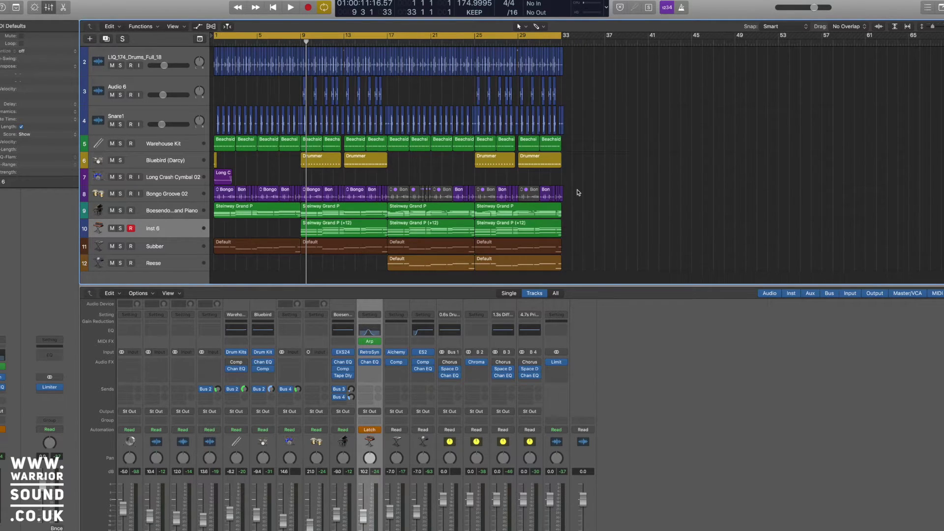
{"action": "key", "text": "Return"}
{"action": "key", "text": "space"}
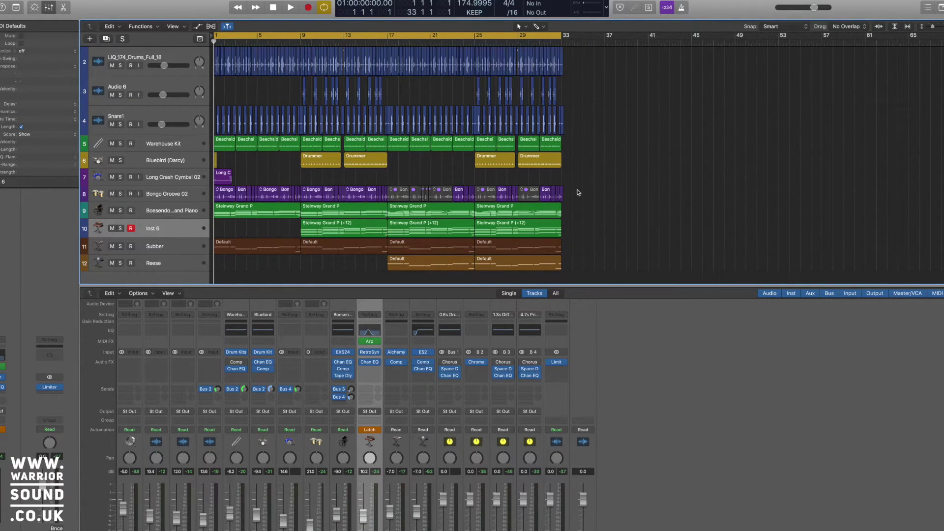
{"action": "key", "text": "space"}
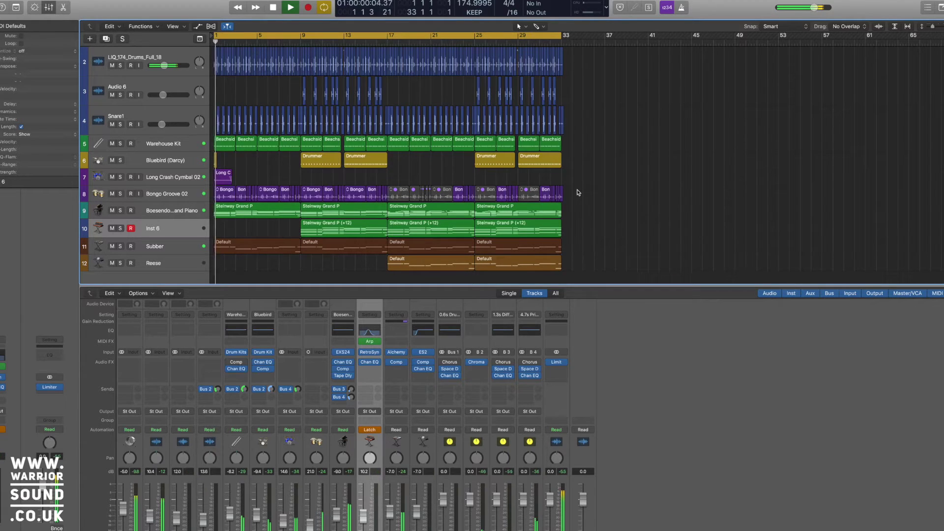
- Rename the Inst 6 track as Arp and its three regions as Arps
{"action": "left_click", "coordinate": [165, 229]}
{"action": "double_click", "coordinate": [155, 228]}
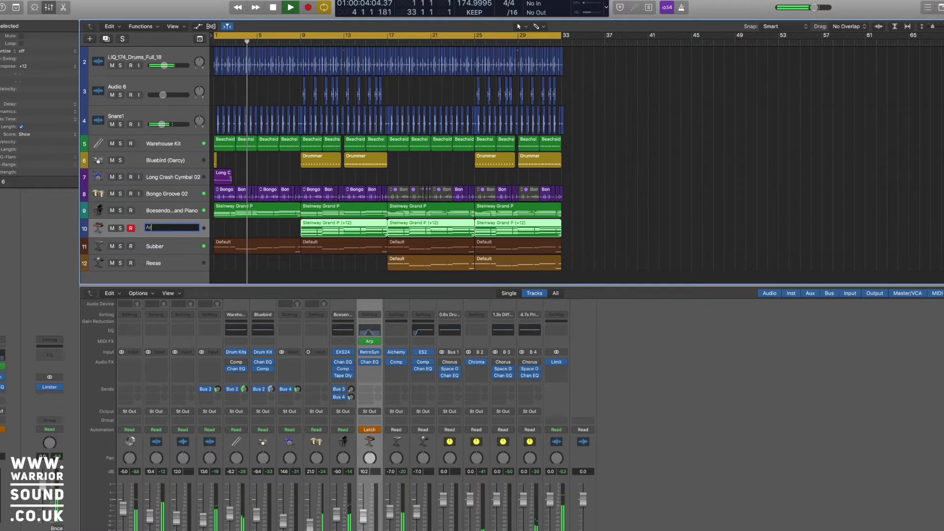
{"action": "type", "text": "Arp"}
{"action": "key", "text": "Return"}
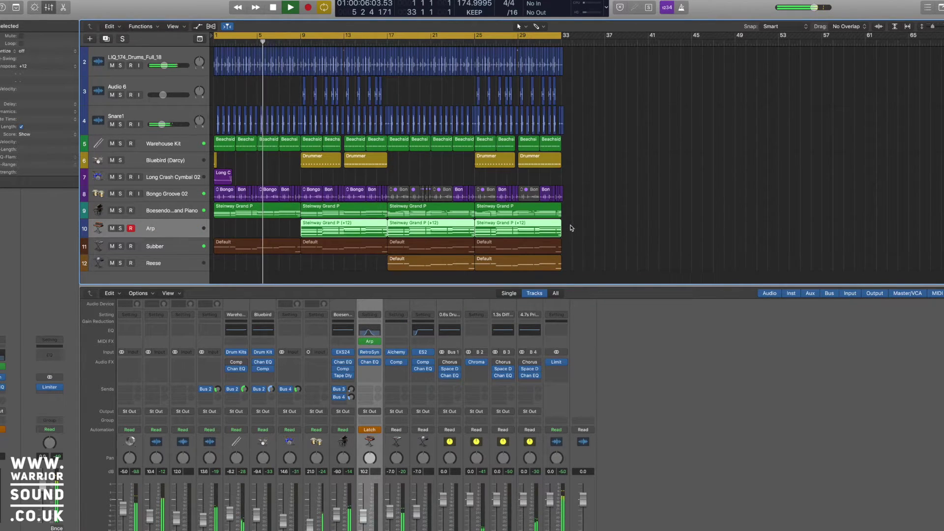
{"action": "double_click", "coordinate": [13, 26]}
{"action": "type", "text": "Arps"}
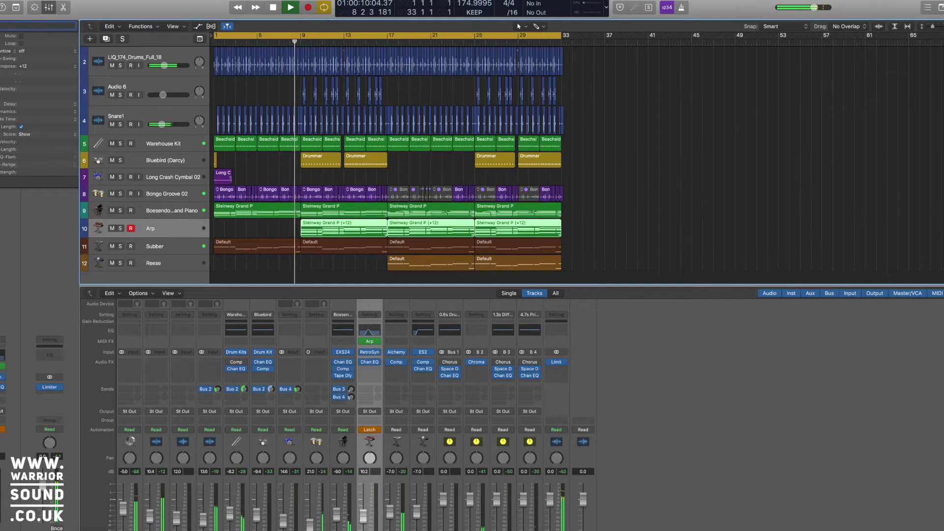
{"action": "key", "text": "Return"}
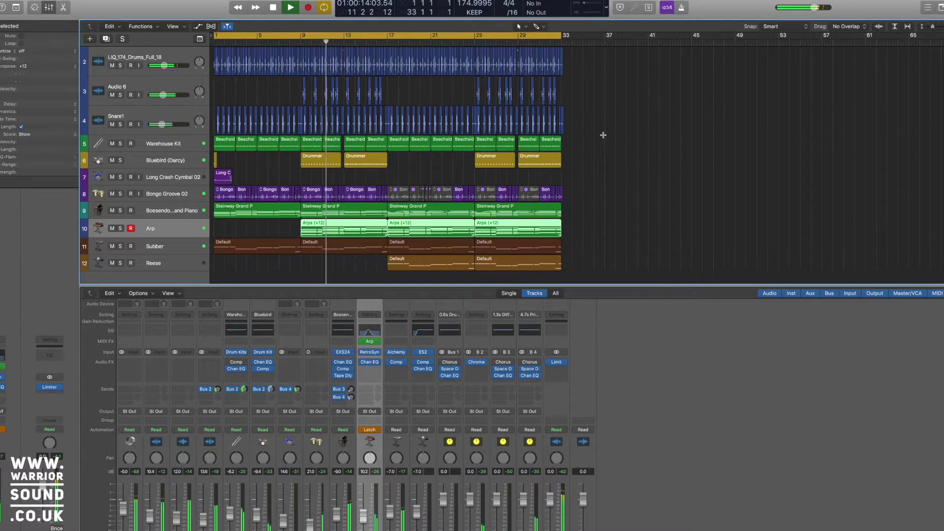
- Colour the three Arps regions dark purple and deselect them
{"action": "key", "text": "alt+c"}
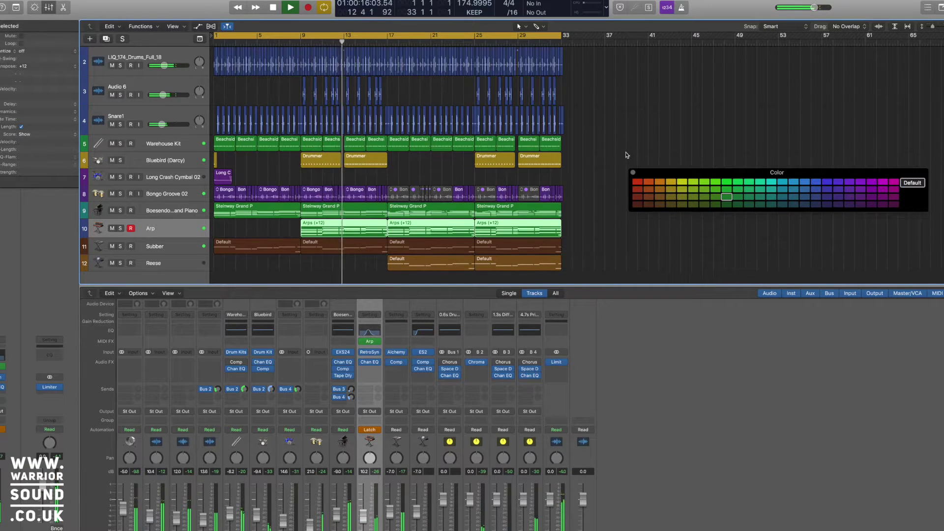
{"action": "left_click", "coordinate": [862, 205]}
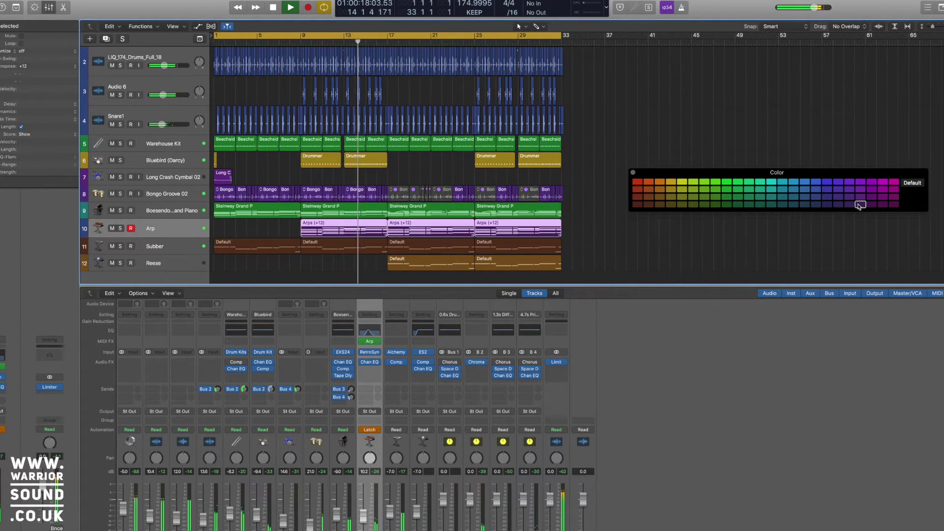
{"action": "key", "text": "alt+c"}
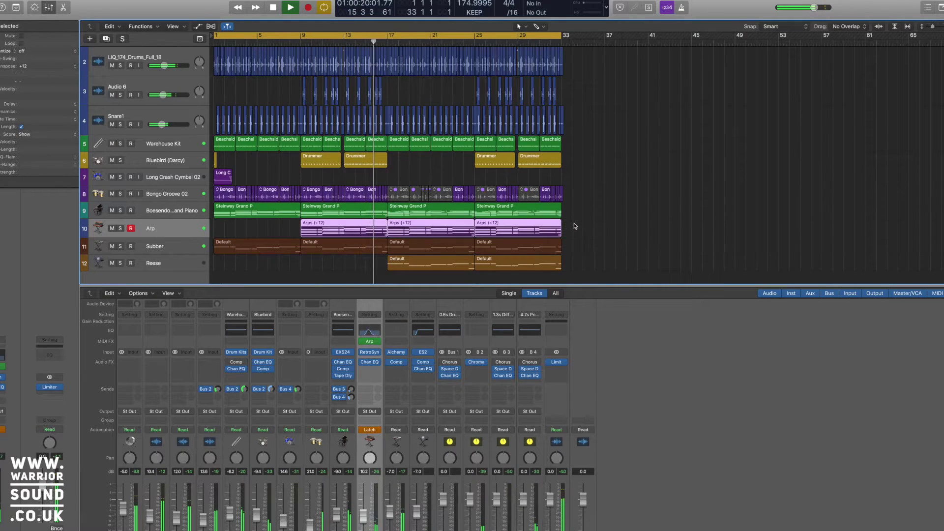
{"action": "left_click", "coordinate": [571, 221]}
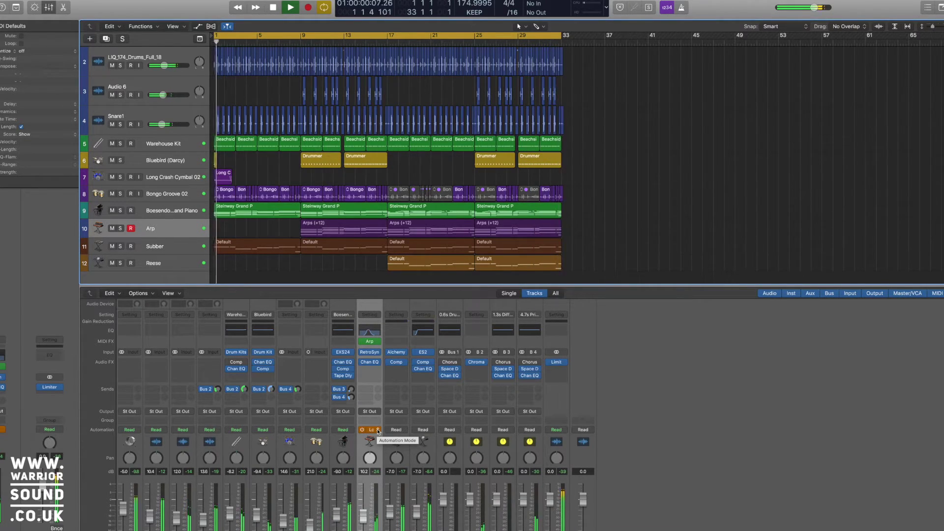
- Stop playback and set the Arp track's automation mode to Read
{"action": "key", "text": "space"}
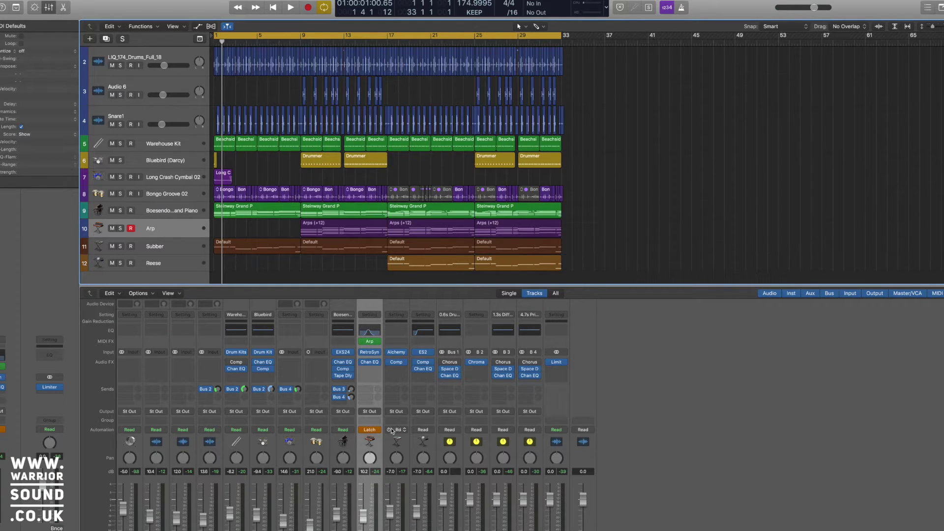
{"action": "left_click", "coordinate": [378, 429]}
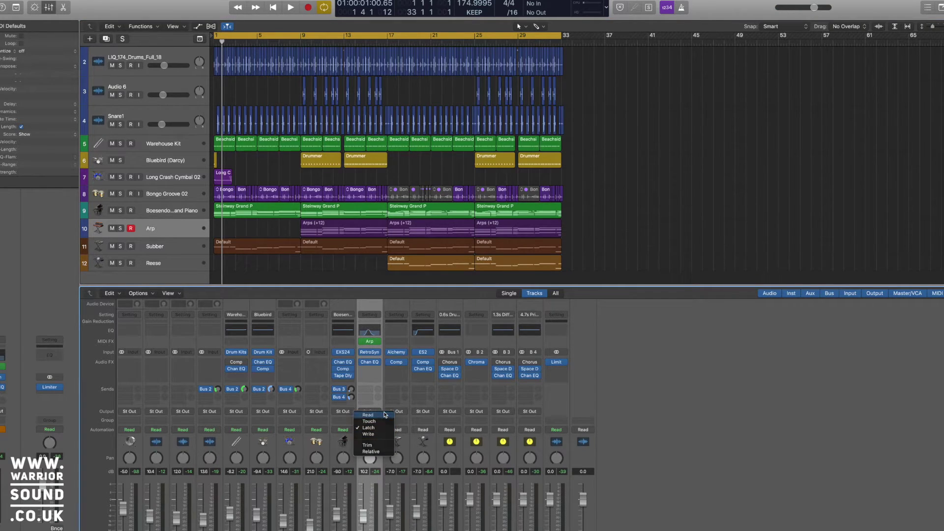
{"action": "left_click", "coordinate": [385, 415]}
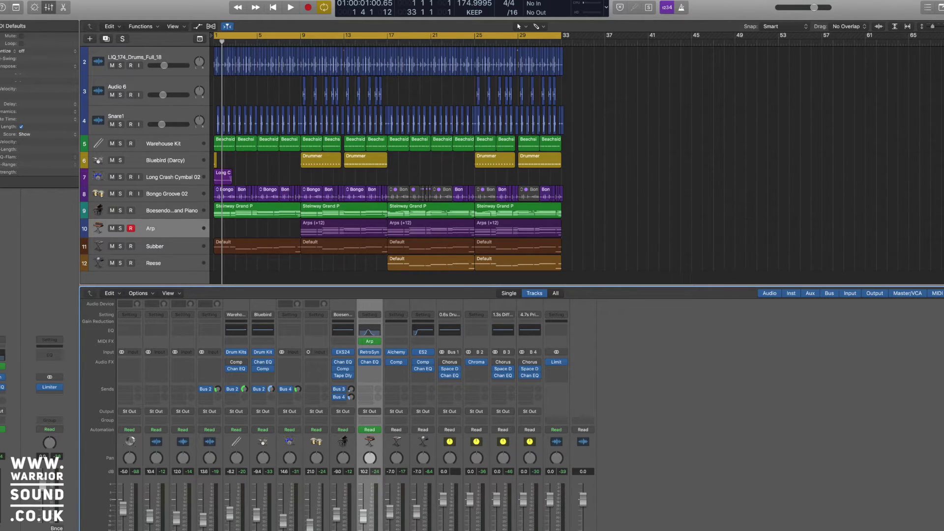
- Open the Apple Loops browser and filter the loops by the Vocals instrument
{"action": "key", "text": "o"}
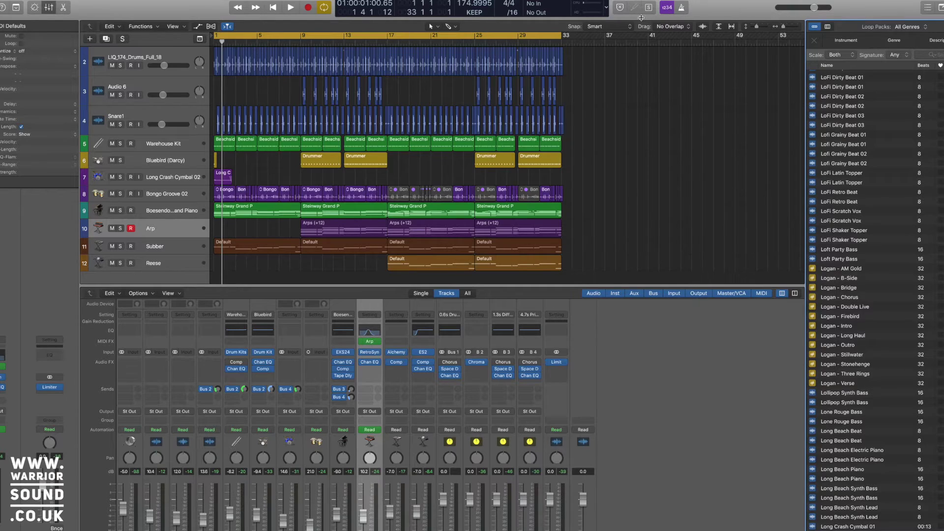
{"action": "left_click", "coordinate": [607, 9]}
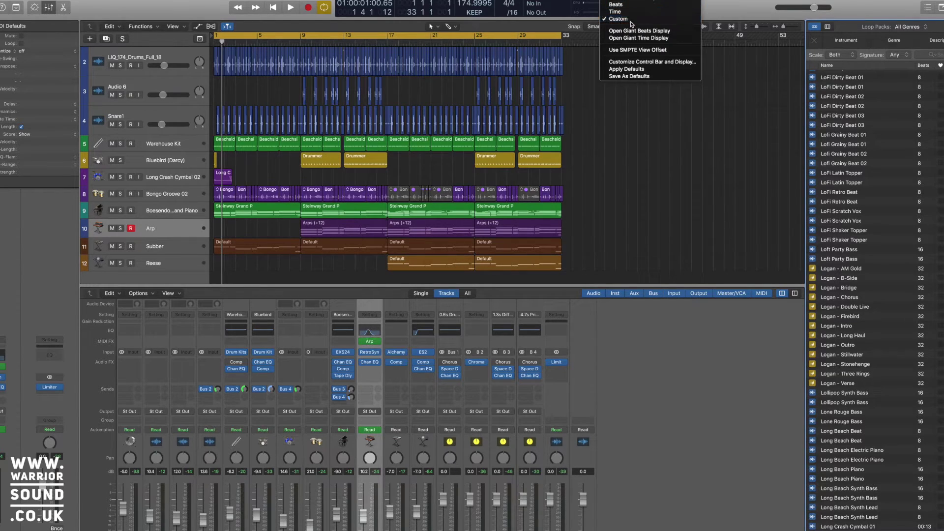
{"action": "left_click", "coordinate": [631, 22]}
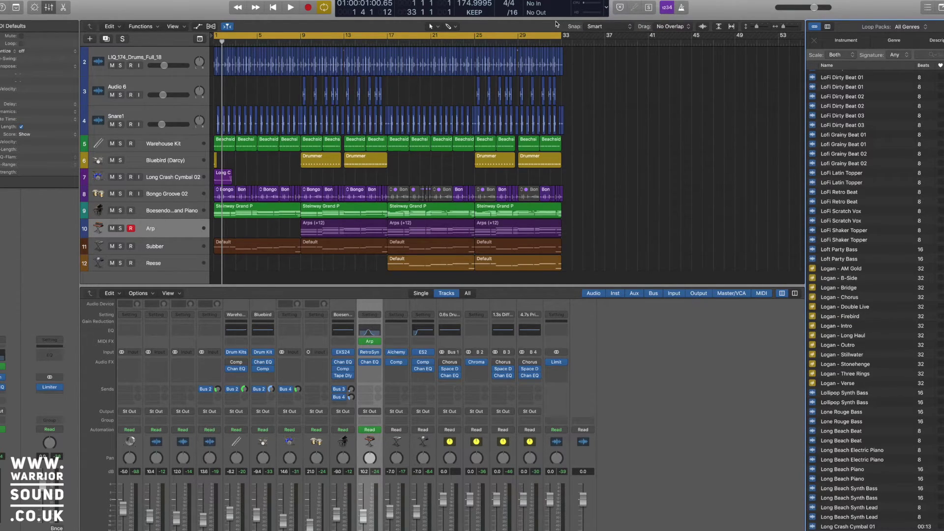
{"action": "scroll", "coordinate": [869, 110], "scroll_direction": "up", "scroll_amount": 10}
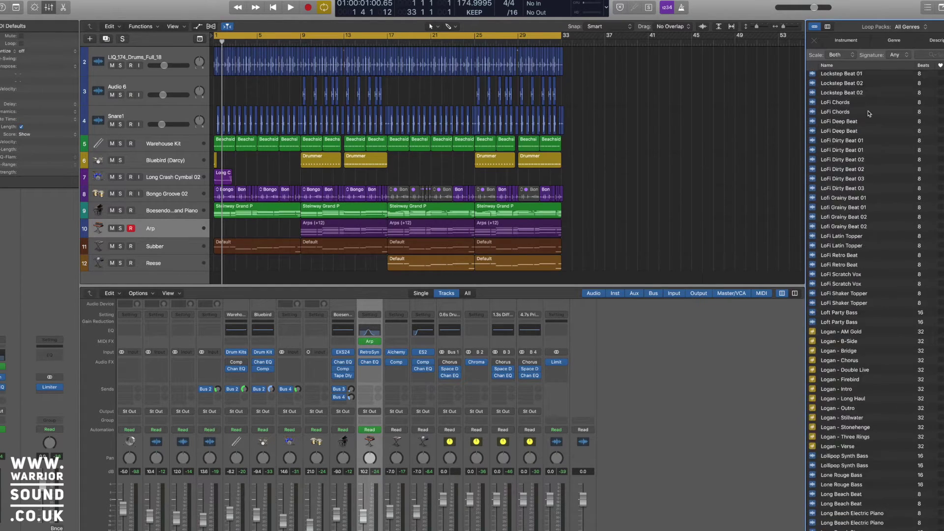
{"action": "left_click", "coordinate": [856, 45]}
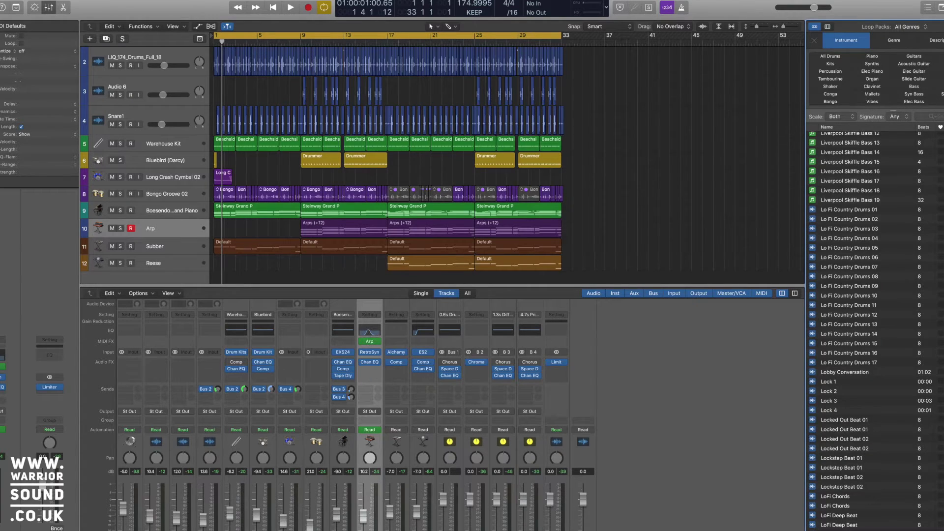
{"action": "left_click", "coordinate": [940, 79]}
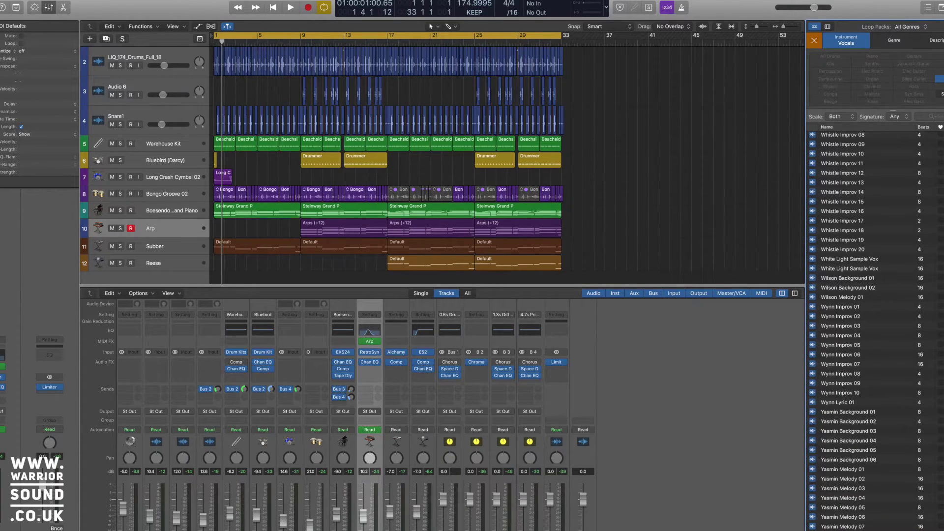
- Preview the Whistle Improv 17 and Boys Choir Background 08 vocal loops and play the opening of the arrangement
{"action": "left_click", "coordinate": [847, 221]}
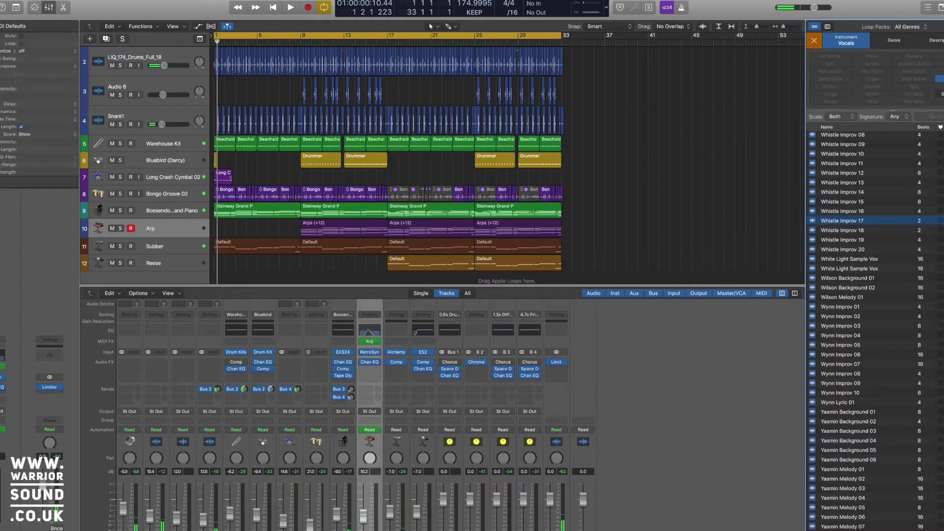
{"action": "left_click", "coordinate": [854, 205]}
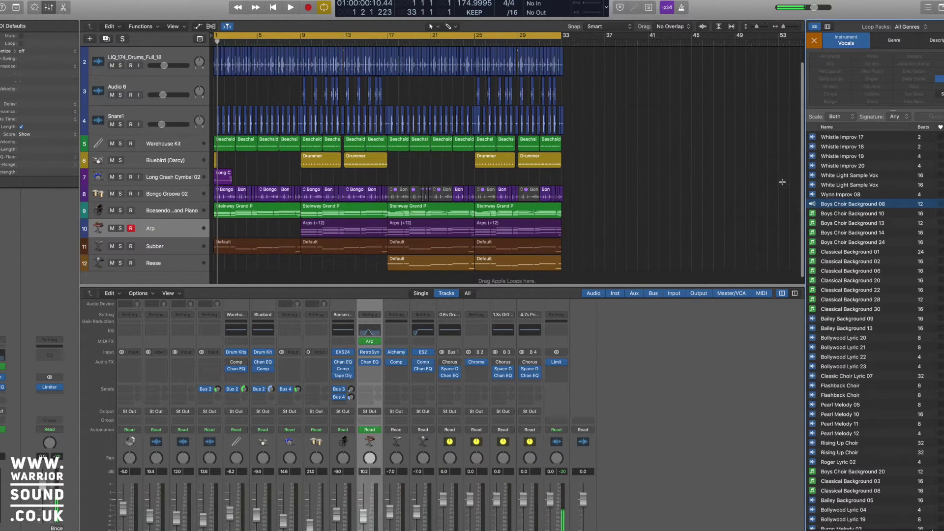
{"action": "key", "text": "space"}
{"action": "key", "text": "space"}
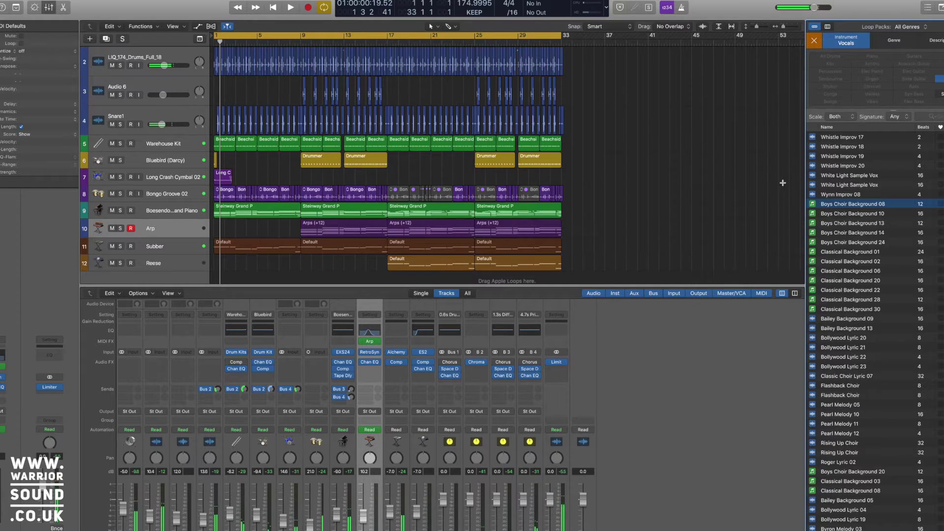
- Add the Boys Choir Background 08 loop at bar 1 on a new track below Reese
{"action": "scroll", "coordinate": [506, 211], "scroll_direction": "down", "scroll_amount": 2}
{"action": "left_click_drag", "start_coordinate": [854, 204], "coordinate": [398, 278]}
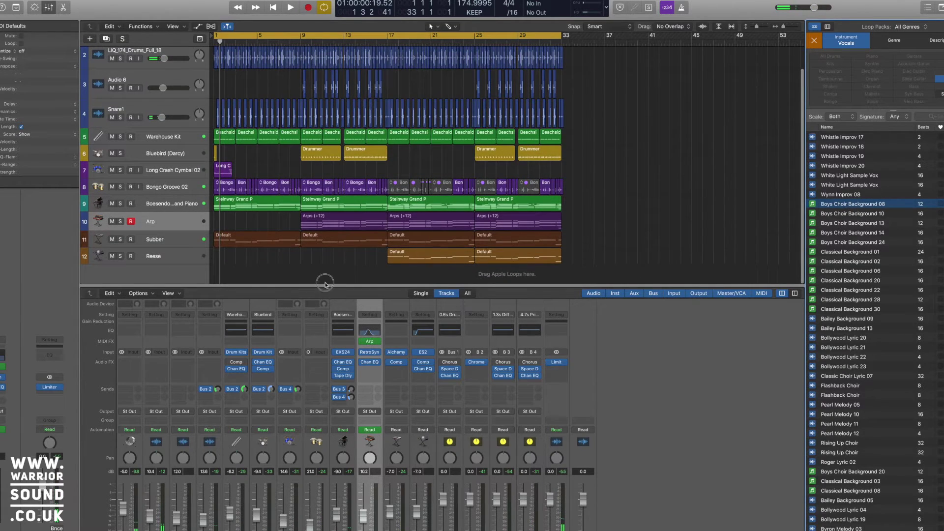
{"action": "left_click_drag", "start_coordinate": [226, 278], "coordinate": [215, 274]}
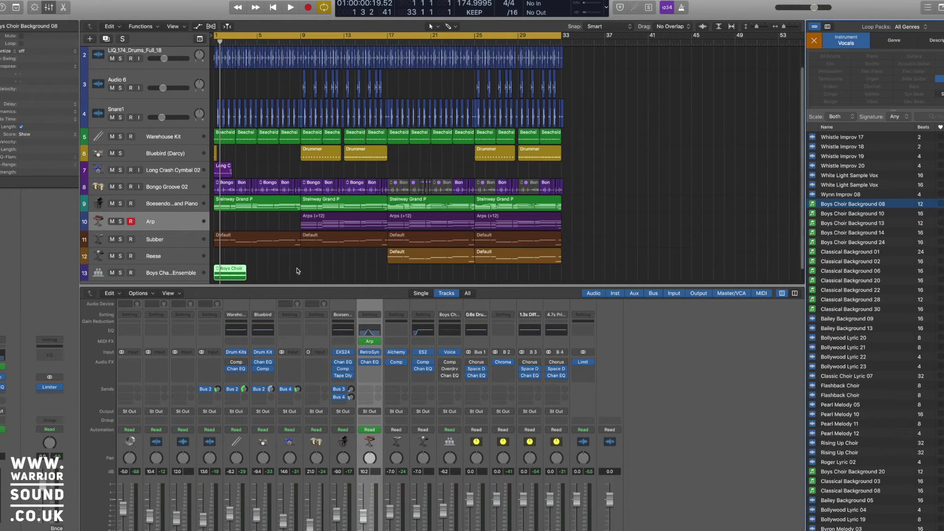
- Delete the choir region's trial copy at bar 4 and time-stretch the first region to end at bar 5
{"action": "key", "text": "space"}
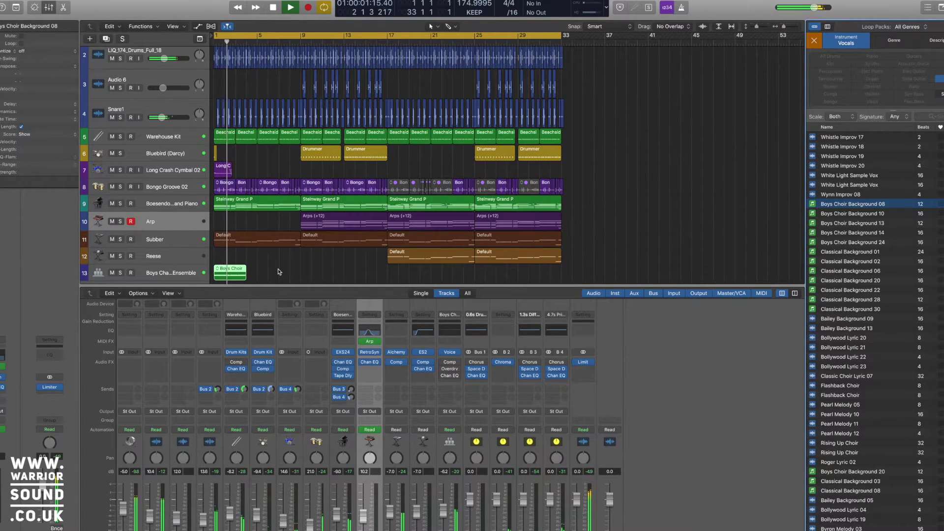
{"action": "key", "text": "space"}
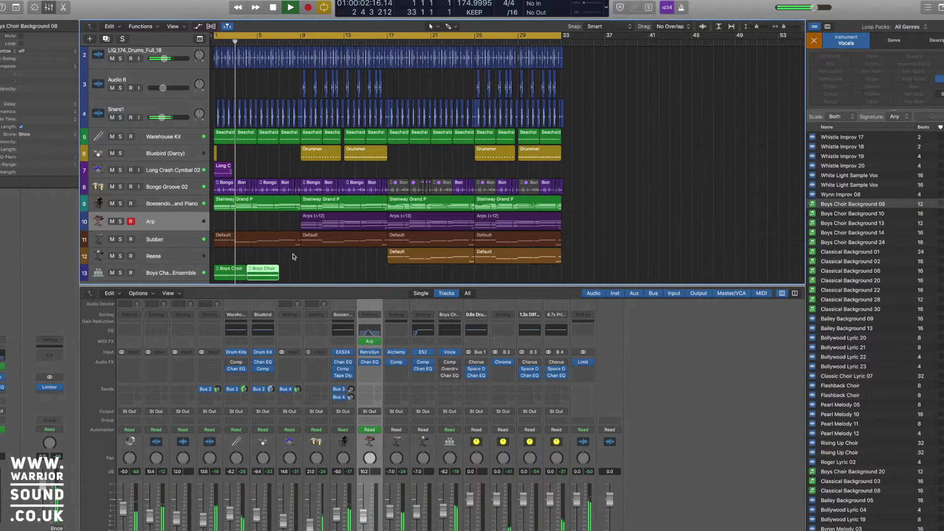
{"action": "key", "text": "space"}
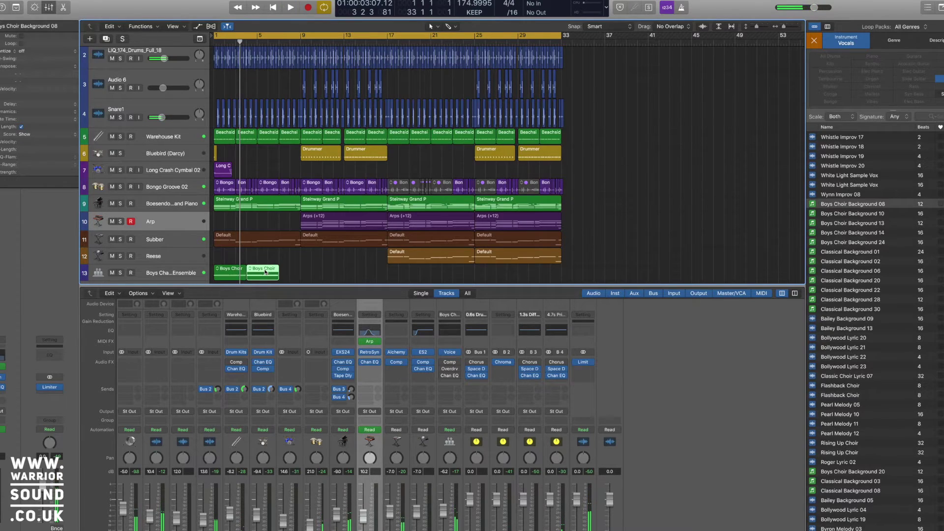
{"action": "key", "text": "Delete"}
{"action": "left_click_drag", "start_coordinate": [243, 277], "coordinate": [257, 277]}
{"action": "key", "text": "space"}
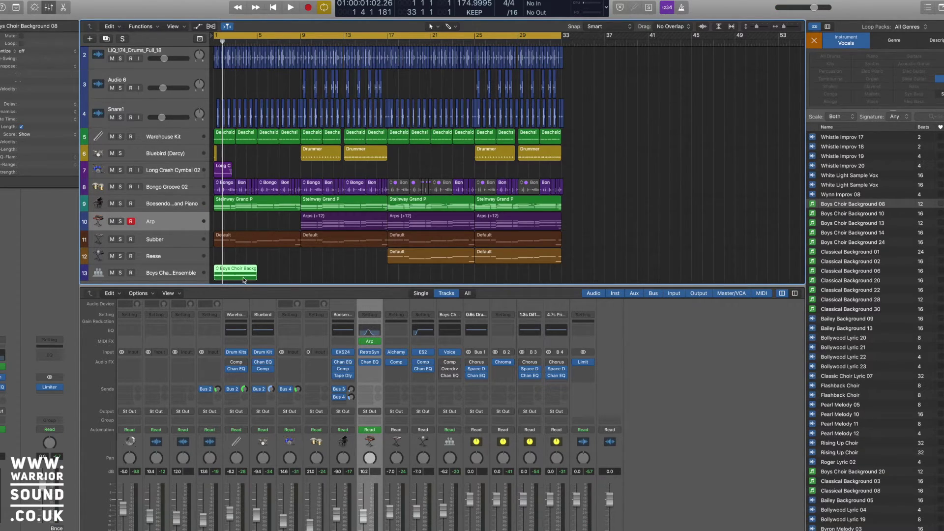
- Copy the stretched choir region to bar 5 and open the copy in the Piano Roll
{"action": "key", "text": "space"}
{"action": "left_click", "coordinate": [271, 272]}
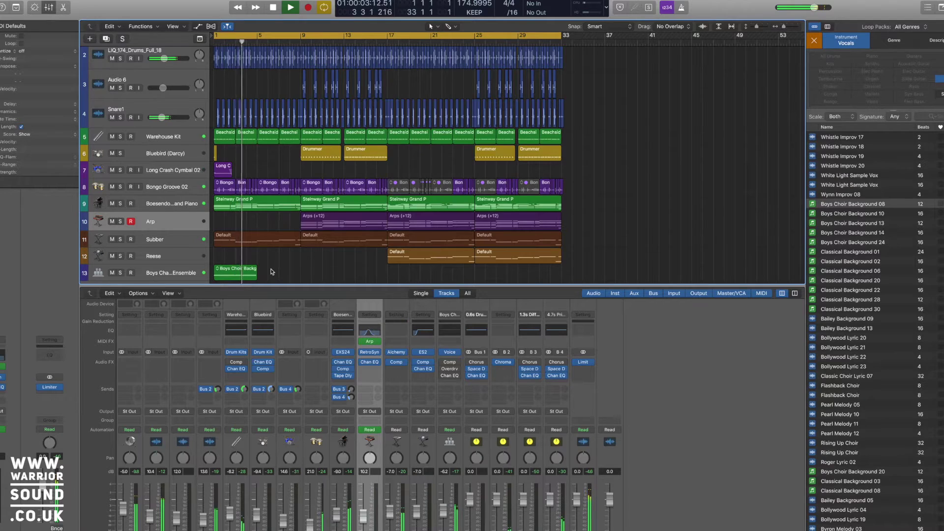
{"action": "key", "text": "space"}
{"action": "left_click_drag", "start_coordinate": [234, 270], "coordinate": [279, 270]}
{"action": "double_click", "coordinate": [279, 270]}
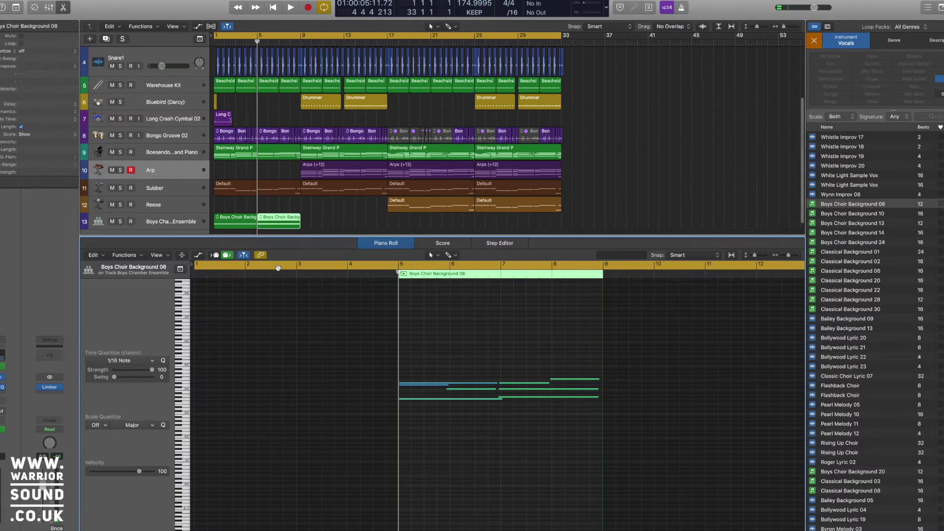
- Try transposing the four upper notes of the second choir region up an octave and play the arrangement from the start
{"action": "left_click_drag", "start_coordinate": [614, 389], "coordinate": [413, 373]}
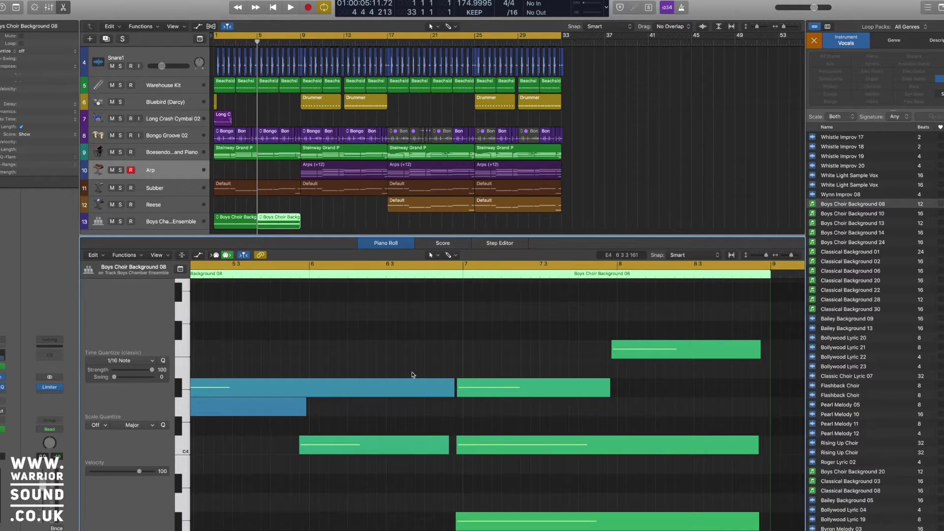
{"action": "left_click", "coordinate": [412, 373], "text": "ctrl+alt"}
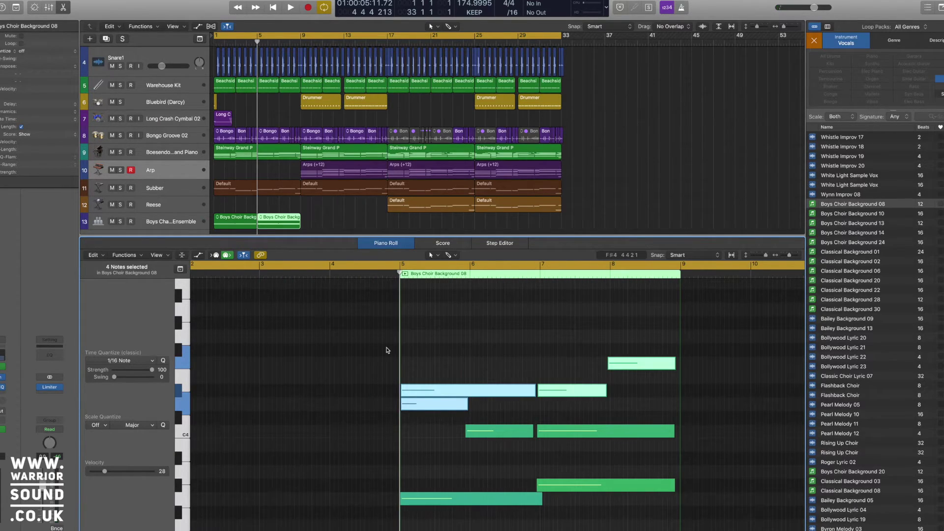
{"action": "key", "text": "Delete"}
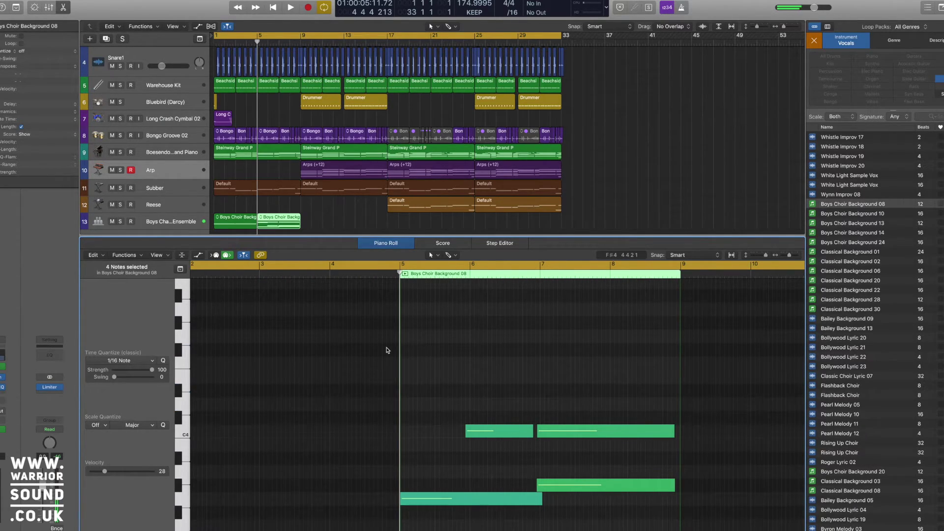
{"action": "key", "text": "Return"}
{"action": "key", "text": "space"}
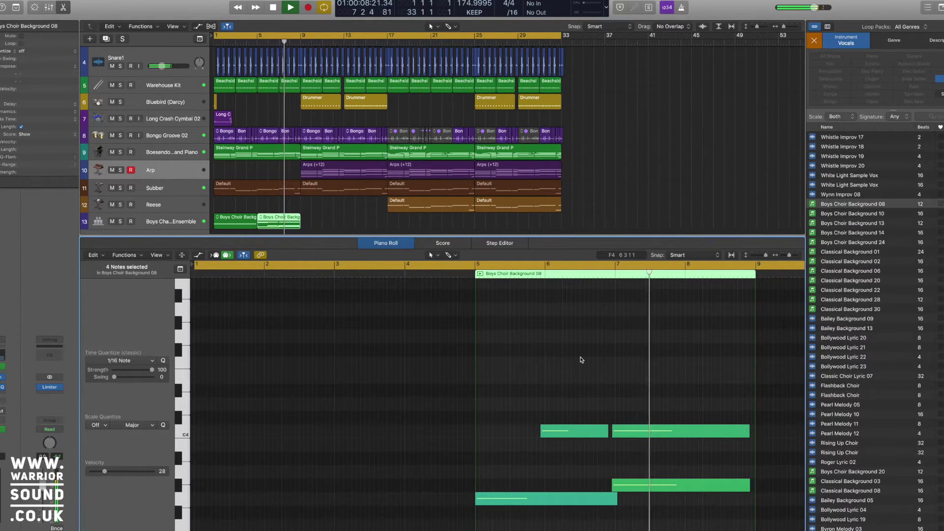
- Stop playback and return the four selected choir notes to the lower octave
{"action": "key", "text": "space"}
{"action": "scroll", "coordinate": [616, 374], "scroll_direction": "up", "scroll_amount": 5}
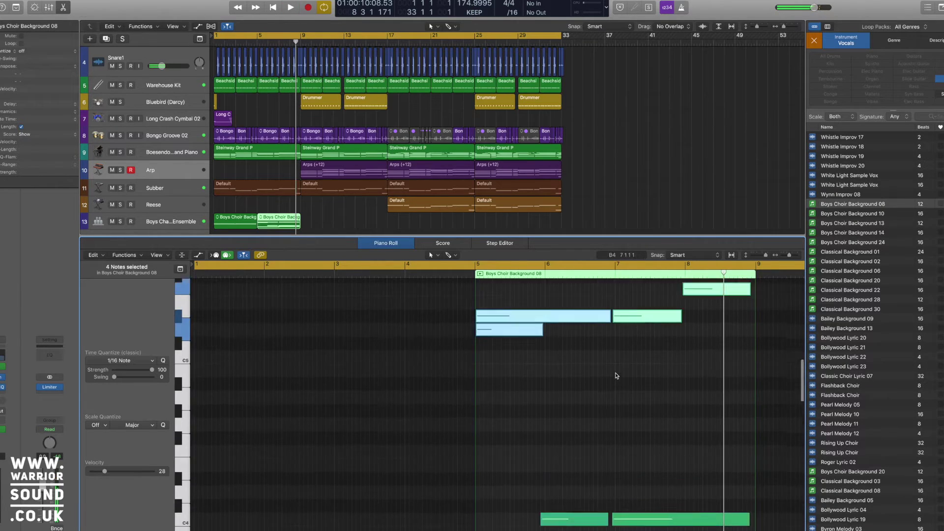
{"action": "scroll", "coordinate": [616, 374], "scroll_direction": "up", "scroll_amount": 5}
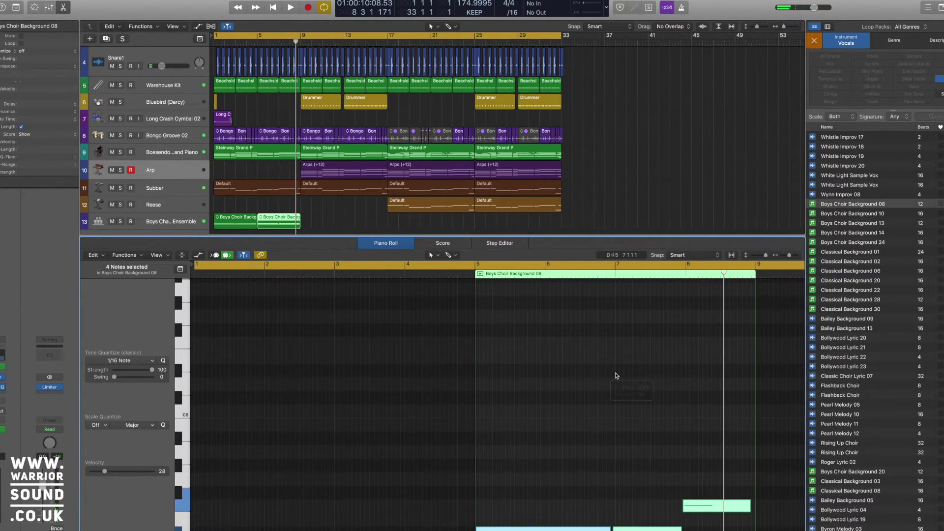
{"action": "scroll", "coordinate": [617, 375], "scroll_direction": "down", "scroll_amount": 3}
{"action": "scroll", "coordinate": [618, 375], "scroll_direction": "down", "scroll_amount": 1}
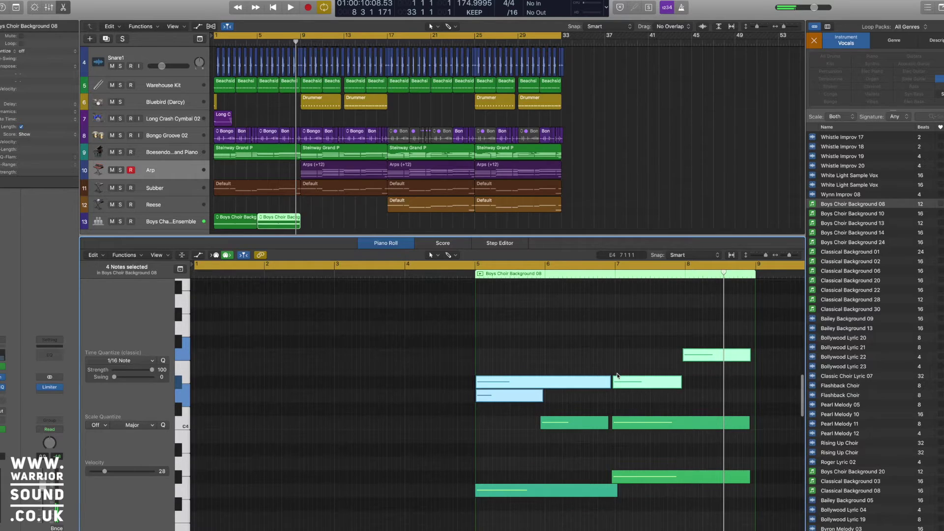
- Delete the two lowest notes from the first Boys Choir region and audition the arrangement from the start
{"action": "left_click", "coordinate": [230, 222]}
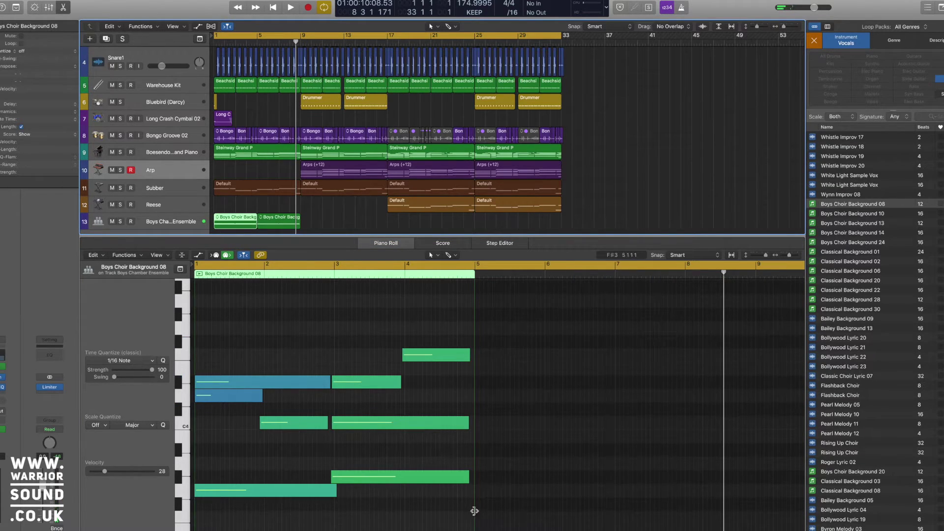
{"action": "left_click_drag", "start_coordinate": [474, 512], "coordinate": [207, 456]}
{"action": "key", "text": "Delete"}
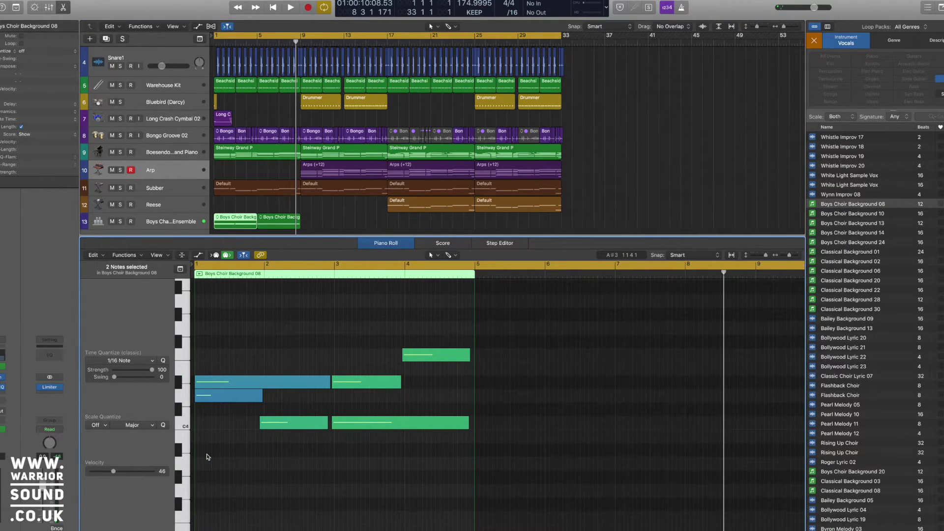
{"action": "key", "text": "Return"}
{"action": "key", "text": "space"}
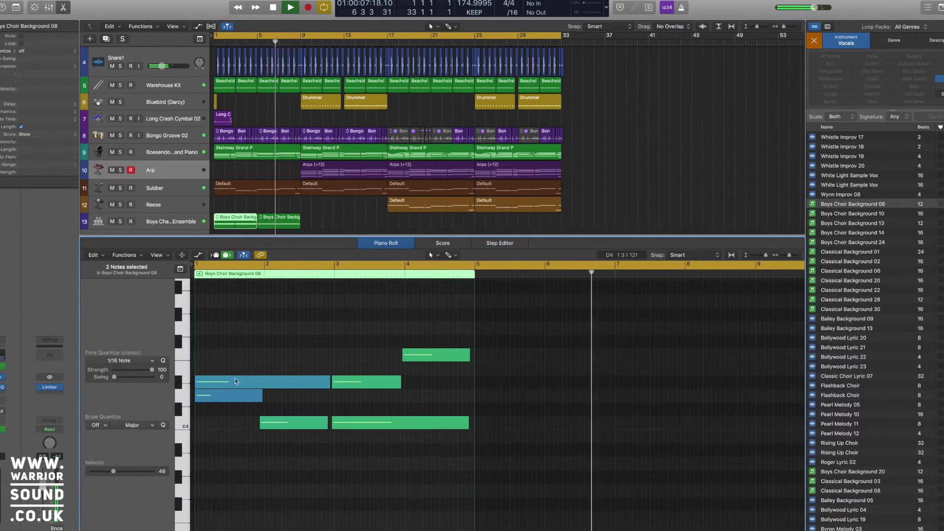
{"action": "scroll", "coordinate": [275, 322], "scroll_direction": "down", "scroll_amount": 1}
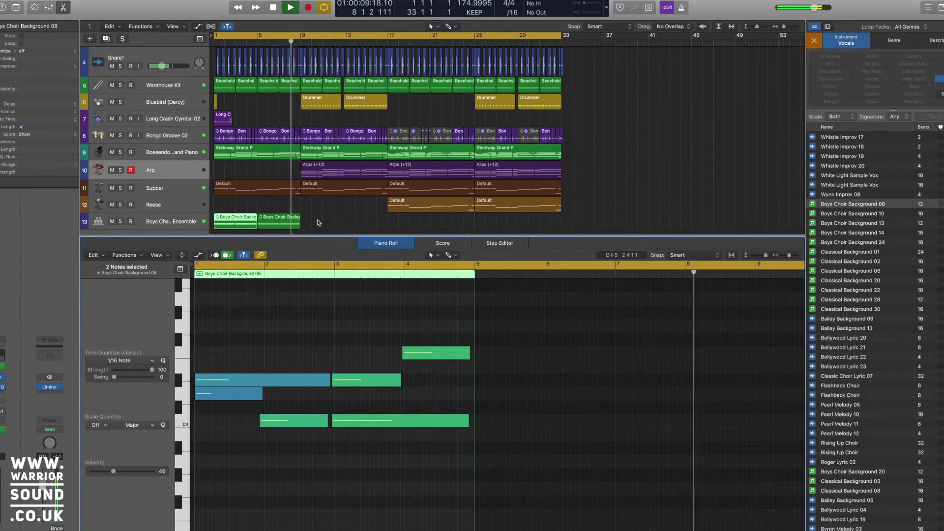
{"action": "key", "text": "space"}
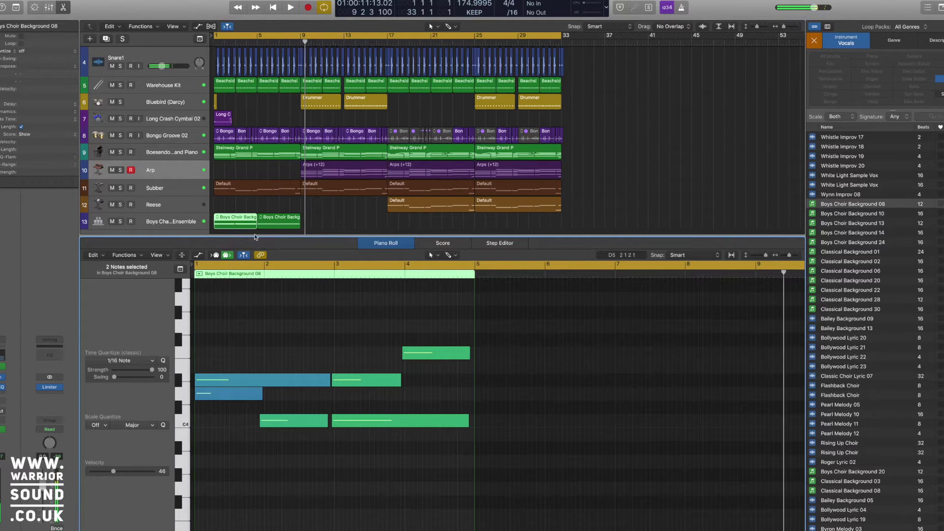
- Lower the Boys Chamber Ensemble channel volume to about -18.5 dB in the mixer and audition it from the start
{"action": "left_click", "coordinate": [176, 221]}
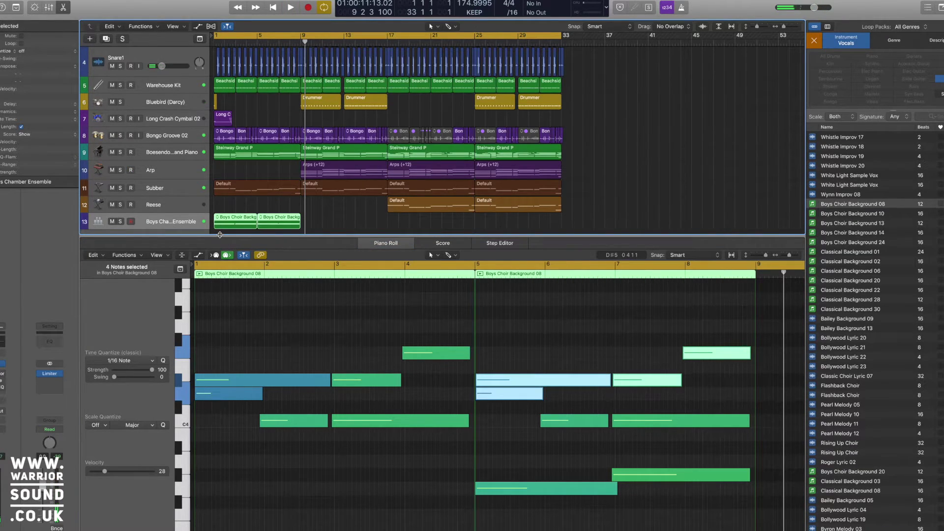
{"action": "key", "text": "x"}
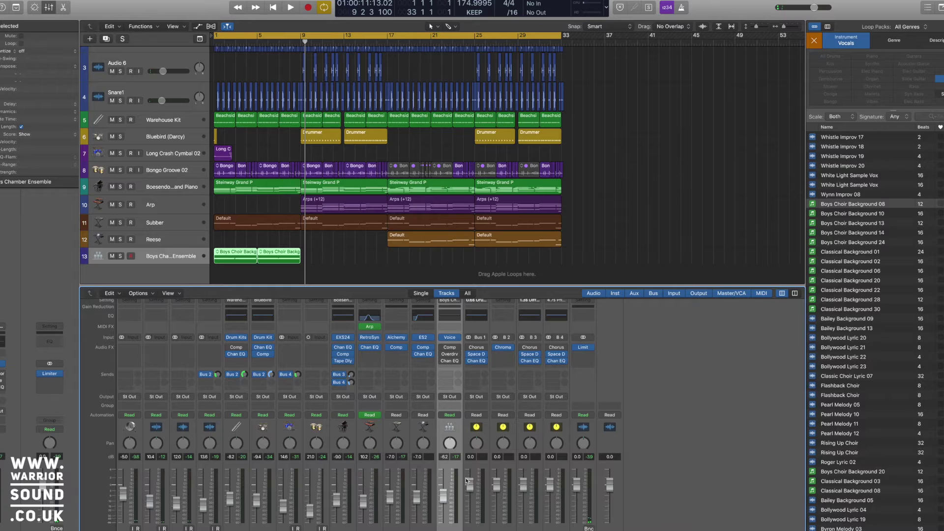
{"action": "left_click_drag", "start_coordinate": [443, 494], "coordinate": [444, 510]}
{"action": "key", "text": "Return"}
{"action": "key", "text": "space"}
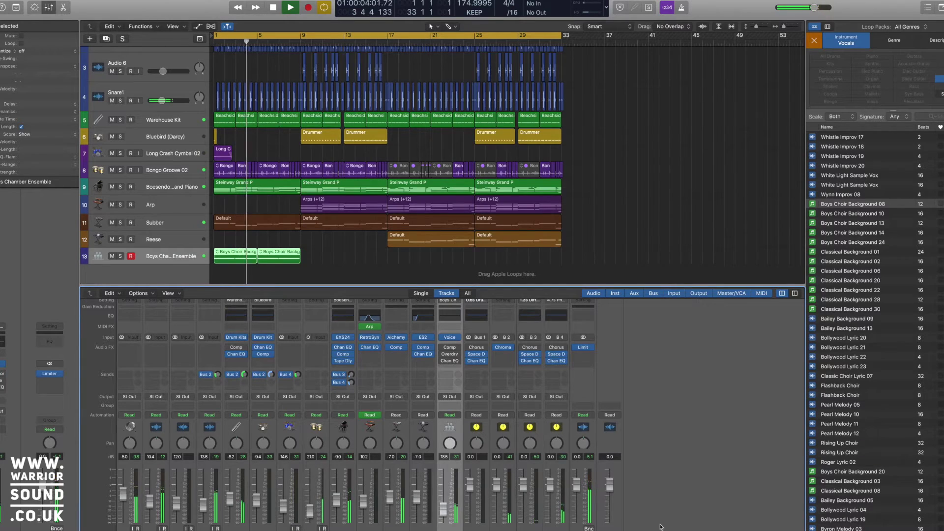
{"action": "left_click", "coordinate": [450, 516]}
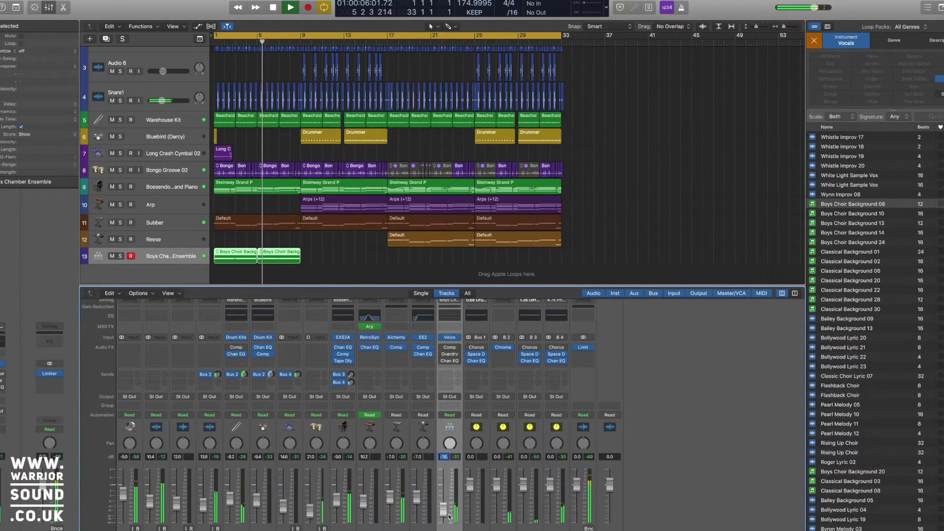
{"action": "left_click", "coordinate": [657, 482]}
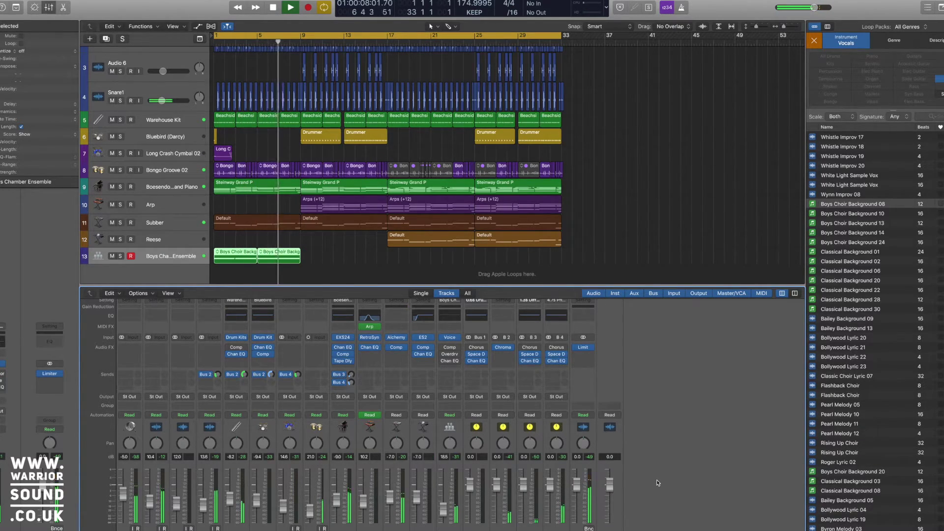
{"action": "key", "text": "space"}
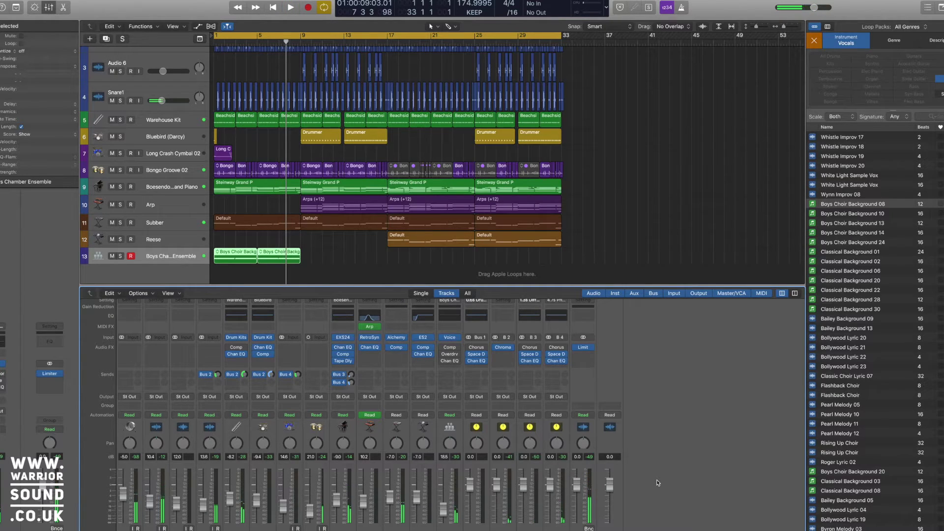
{"action": "key", "text": "Return"}
{"action": "key", "text": "space"}
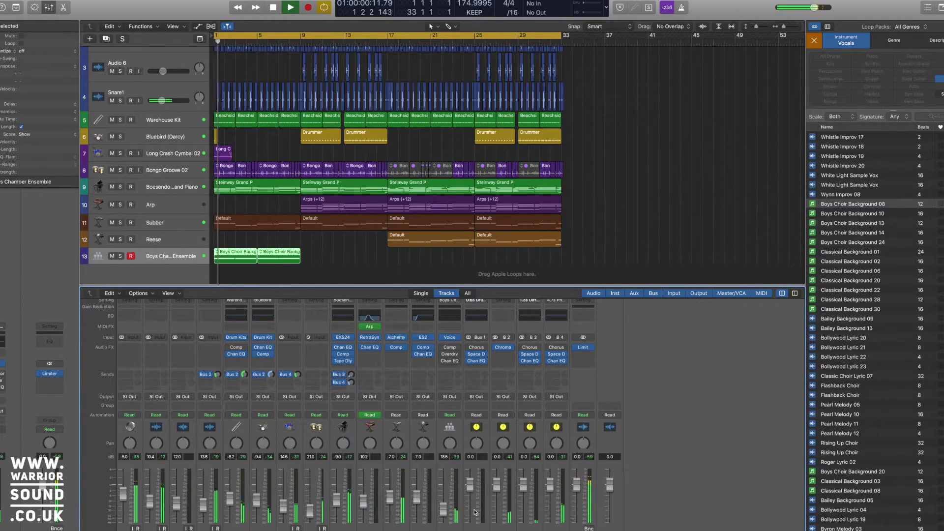
- Load the FET Sidey preset in the choir channel's Compressor and side-chain it to LIQ_174_Drums_Full_18 (Audio 1), then audition it
{"action": "left_click", "coordinate": [450, 347]}
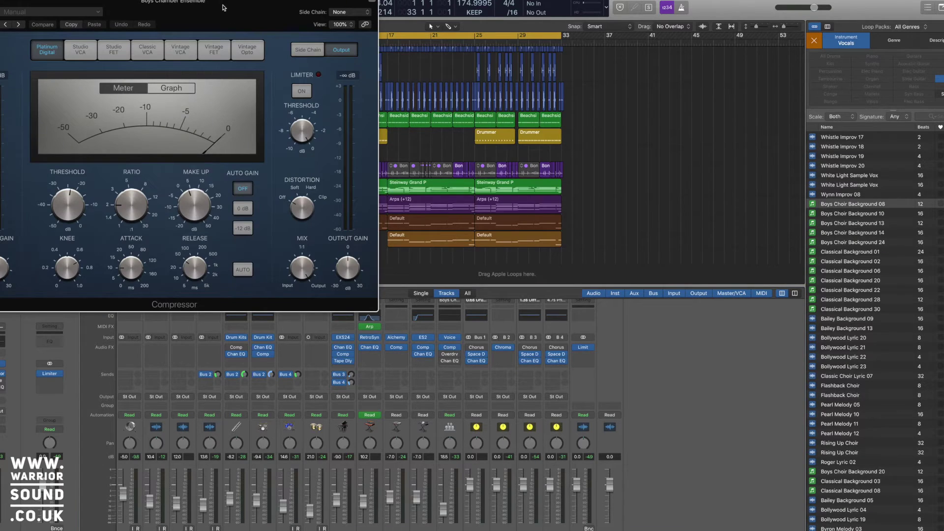
{"action": "left_click_drag", "start_coordinate": [223, 7], "coordinate": [506, 53]}
{"action": "left_click", "coordinate": [334, 59]}
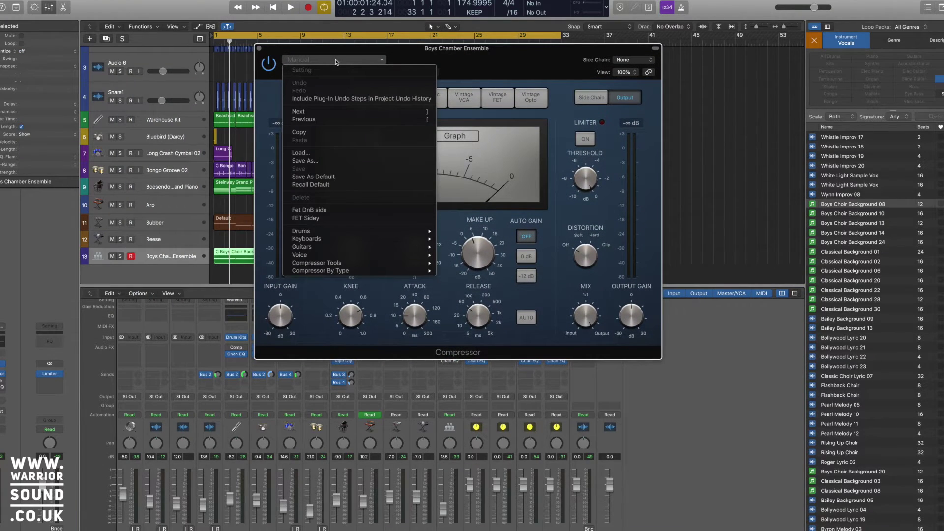
{"action": "left_click", "coordinate": [366, 220]}
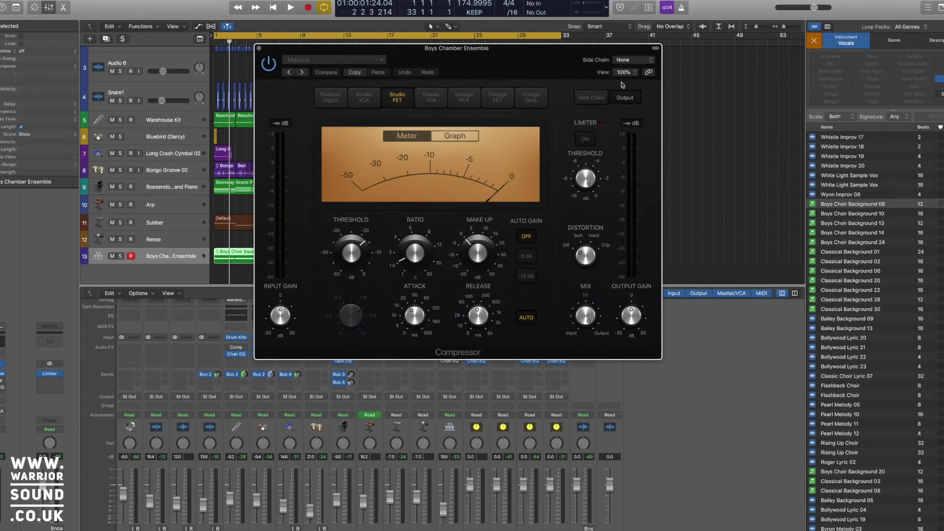
{"action": "left_click", "coordinate": [638, 60]}
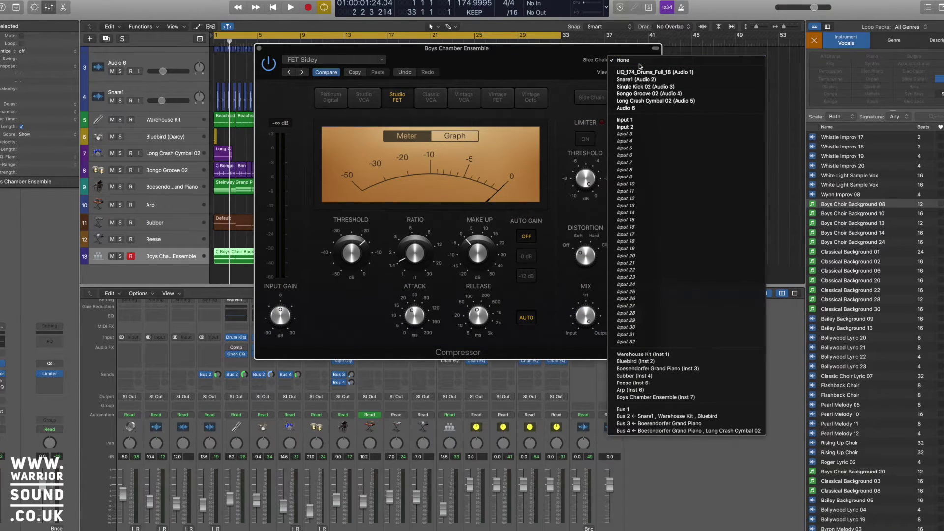
{"action": "left_click", "coordinate": [641, 86]}
{"action": "key", "text": "space"}
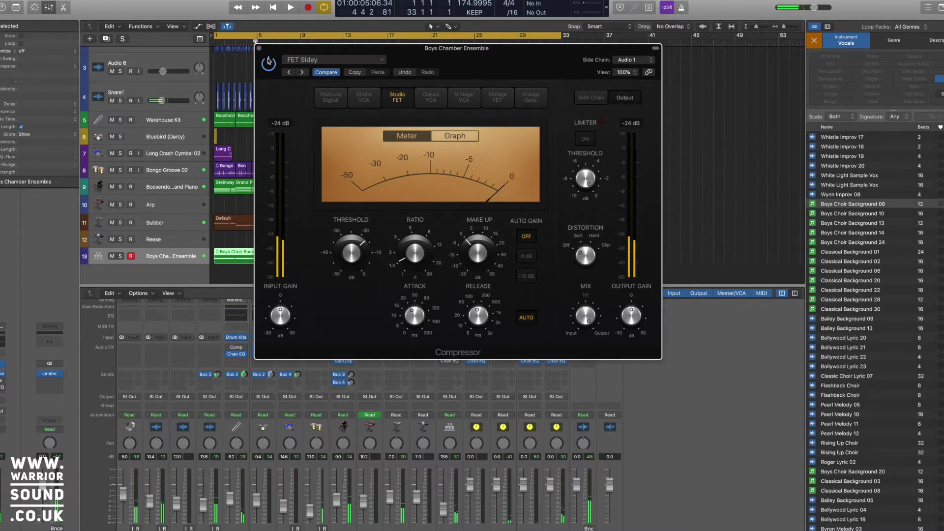
{"action": "left_click", "coordinate": [258, 49]}
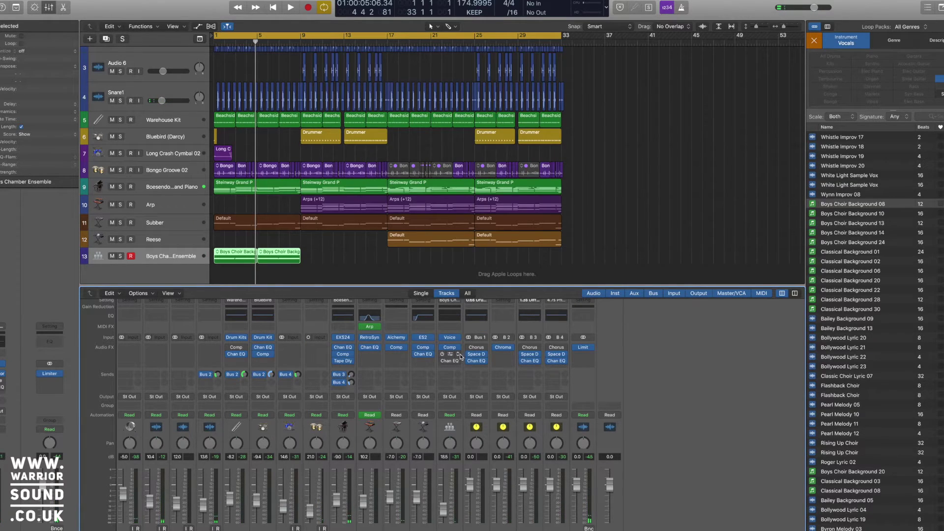
- Remove the Overdrive and Channel EQ plug-ins from the choir channel
{"action": "left_click", "coordinate": [460, 355]}
{"action": "left_click", "coordinate": [462, 368]}
{"action": "left_click", "coordinate": [459, 362]}
{"action": "left_click", "coordinate": [474, 364]}
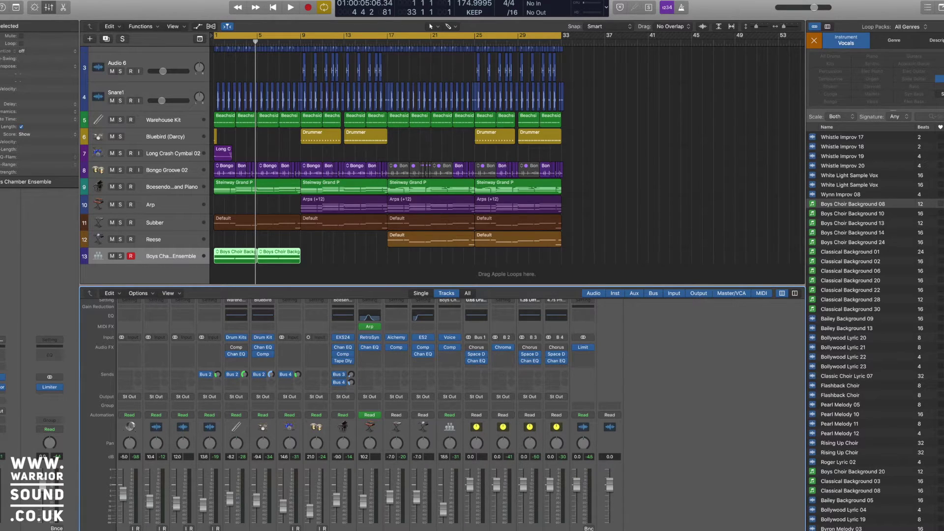
- Solo the choir track and insert a stereo Noise Gate after its Compressor, side-chained to LIQ_174_Drums_Full_18 (Audio 1)
{"action": "key", "text": "s"}
{"action": "left_click", "coordinate": [451, 355]}
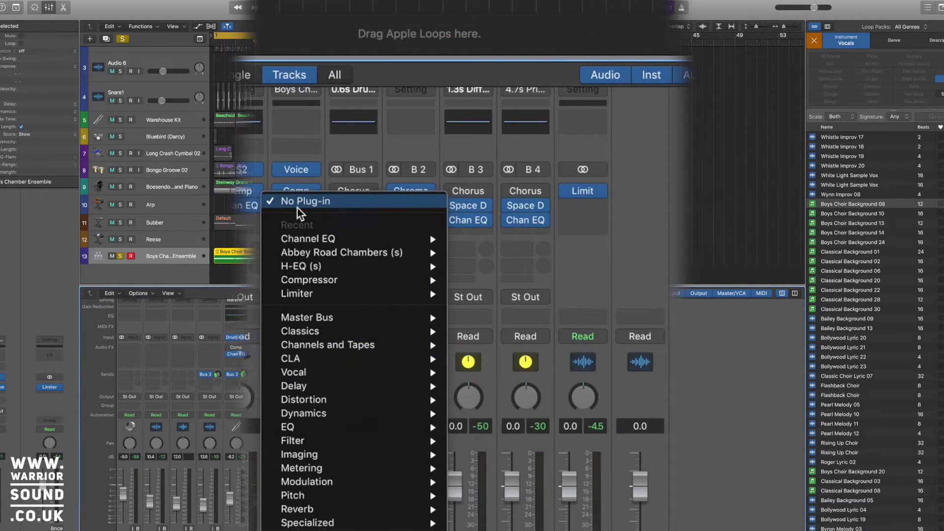
{"action": "mouse_move", "coordinate": [368, 416]}
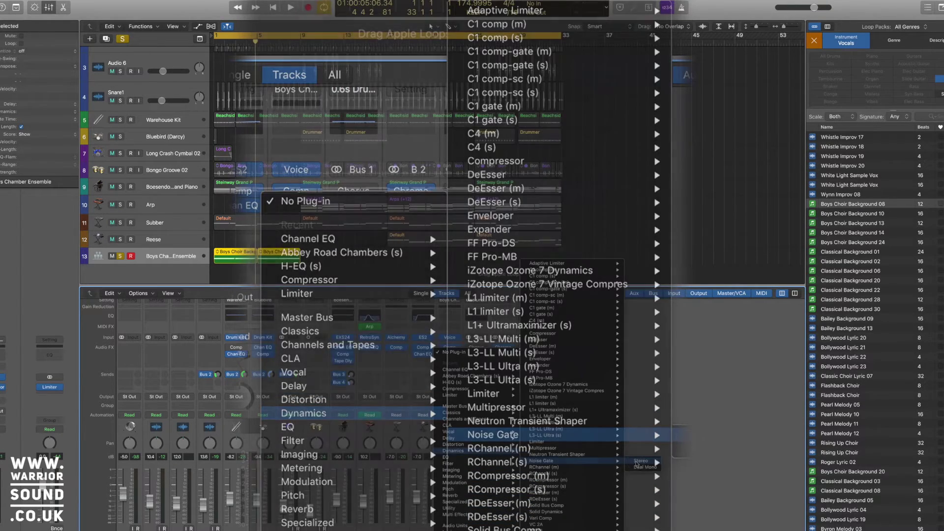
{"action": "left_click", "coordinate": [638, 465]}
{"action": "left_click_drag", "start_coordinate": [410, 22], "coordinate": [613, 178]}
{"action": "left_click", "coordinate": [733, 170]}
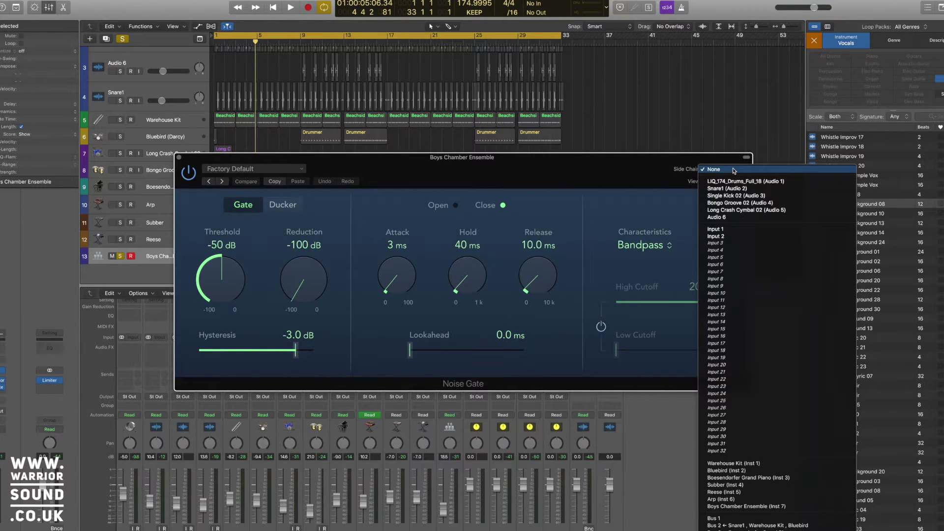
{"action": "left_click", "coordinate": [739, 181]}
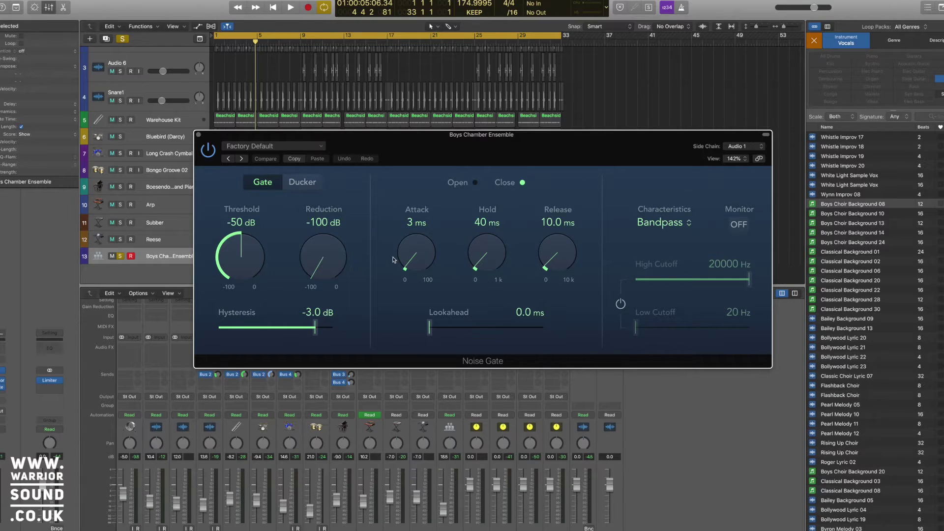
- Play the soloed choir from the start and set the Noise Gate's attack to 10 ms
{"action": "key", "text": "Return"}
{"action": "key", "text": "space"}
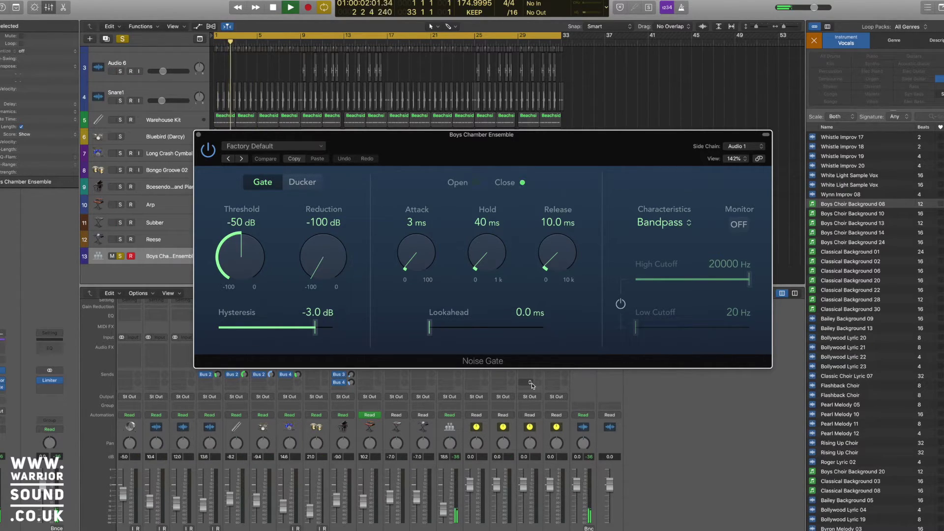
{"action": "left_click_drag", "start_coordinate": [414, 262], "coordinate": [413, 252]}
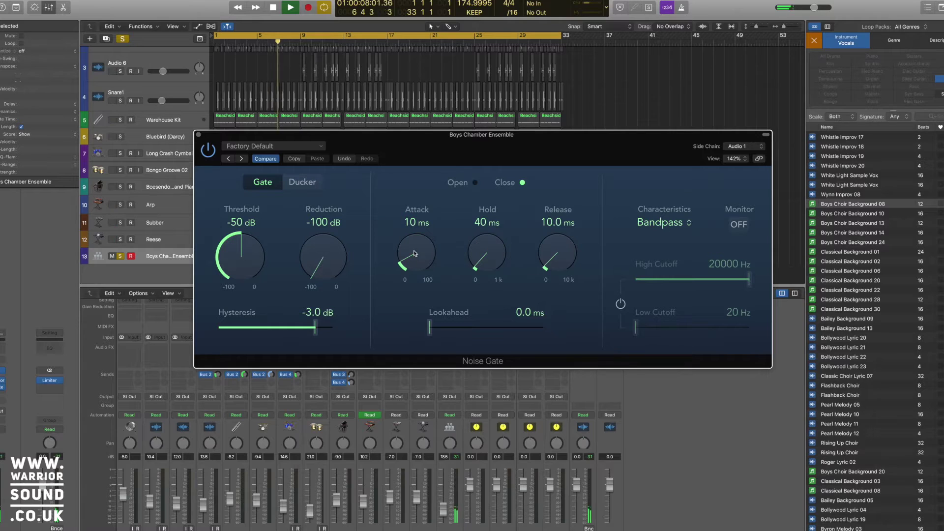
- Close the Noise Gate, unsolo the choir track and audition the full mix from the start
{"action": "left_click", "coordinate": [198, 134]}
{"action": "left_click", "coordinate": [123, 256]}
{"action": "key", "text": "Return"}
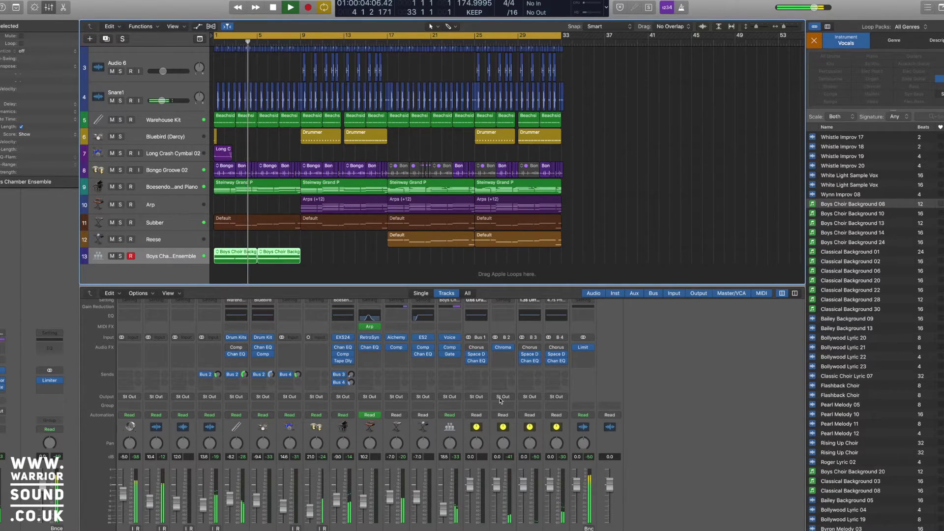
{"action": "key", "text": "space"}
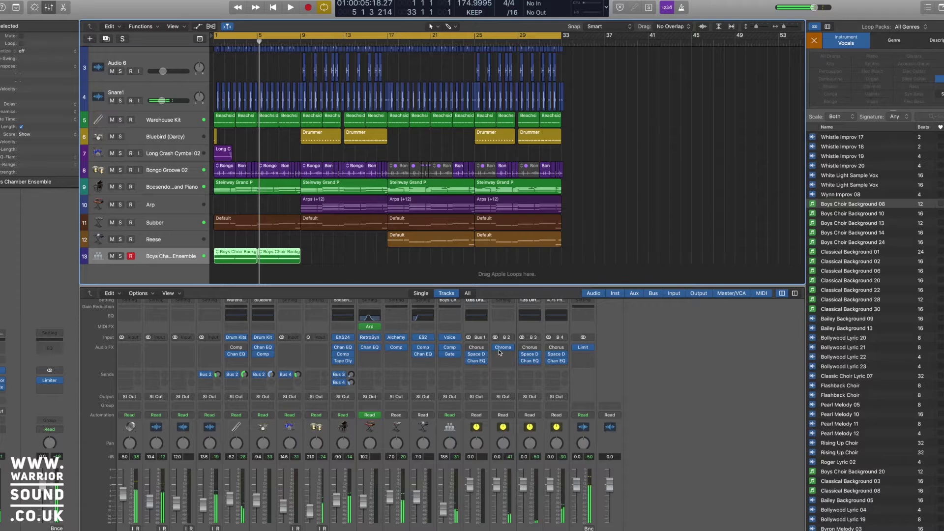
- Set the choir Noise Gate's release to 80.9 ms during playback and audition the full mix from the start
{"action": "left_click", "coordinate": [450, 354]}
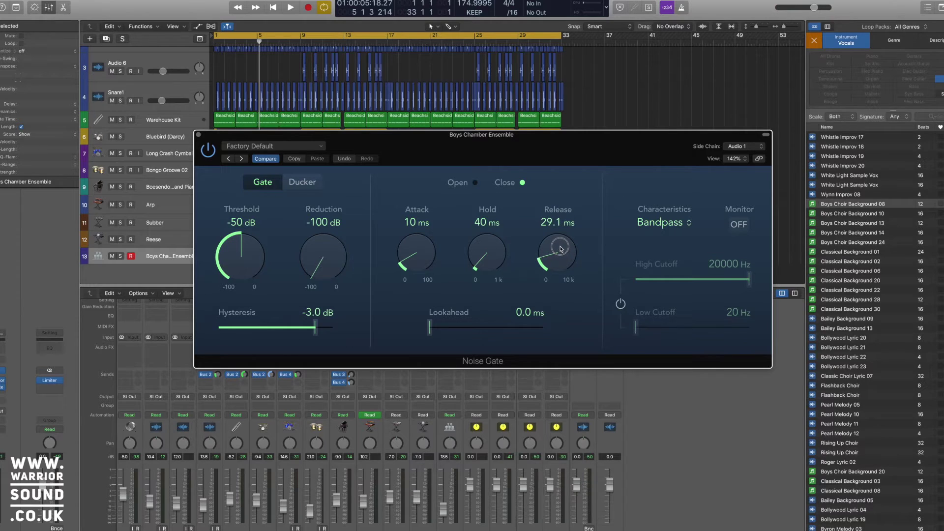
{"action": "key", "text": "space"}
{"action": "scroll", "coordinate": [561, 248], "scroll_direction": "up", "scroll_amount": 5}
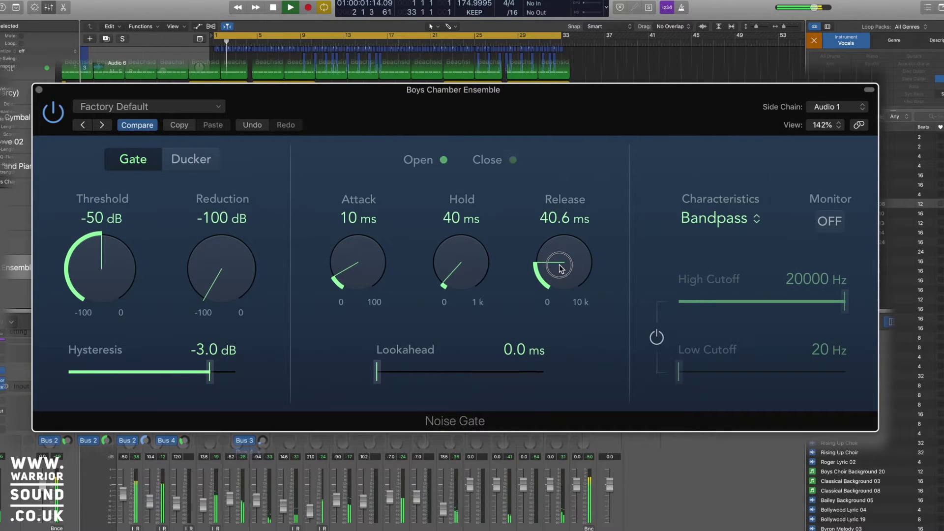
{"action": "scroll", "coordinate": [561, 266], "scroll_direction": "up", "scroll_amount": 2}
{"action": "scroll", "coordinate": [560, 266], "scroll_direction": "up", "scroll_amount": 6}
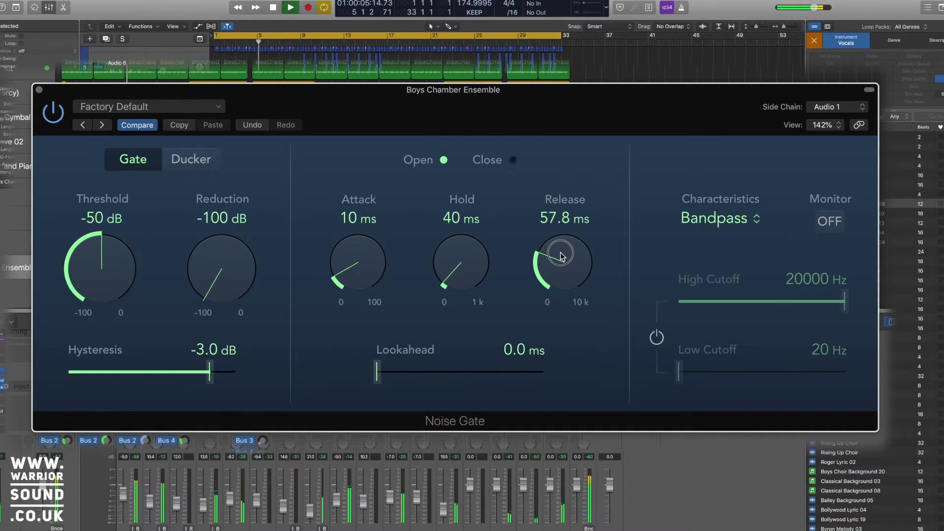
{"action": "scroll", "coordinate": [560, 255], "scroll_direction": "up", "scroll_amount": 3}
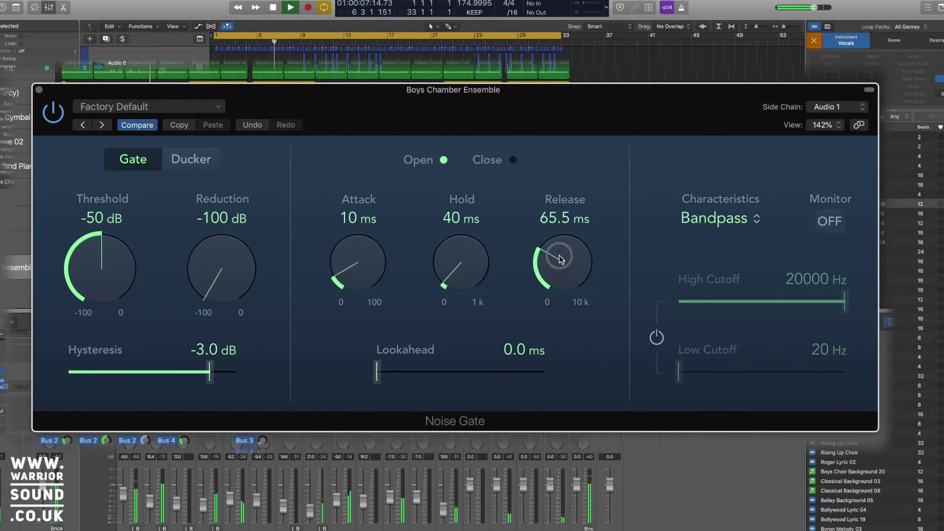
{"action": "left_click_drag", "start_coordinate": [561, 257], "coordinate": [561, 254]}
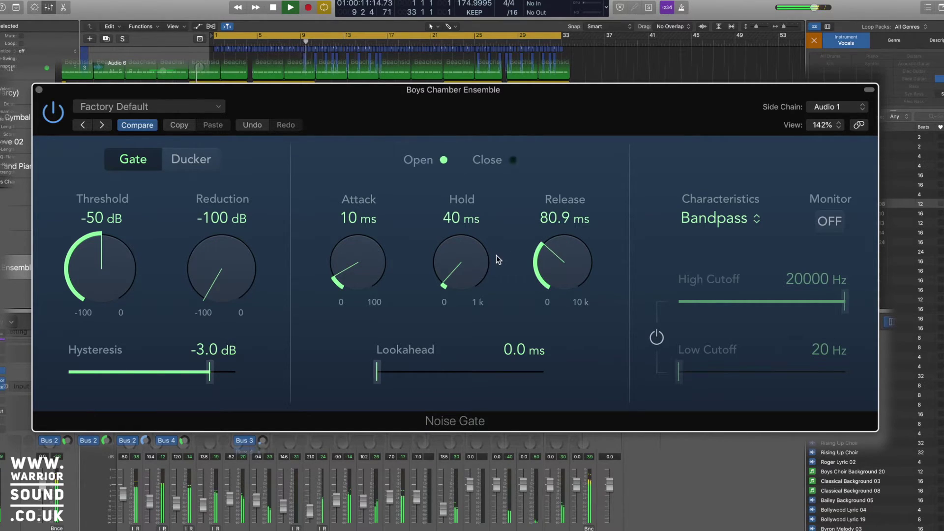
{"action": "key", "text": "Return"}
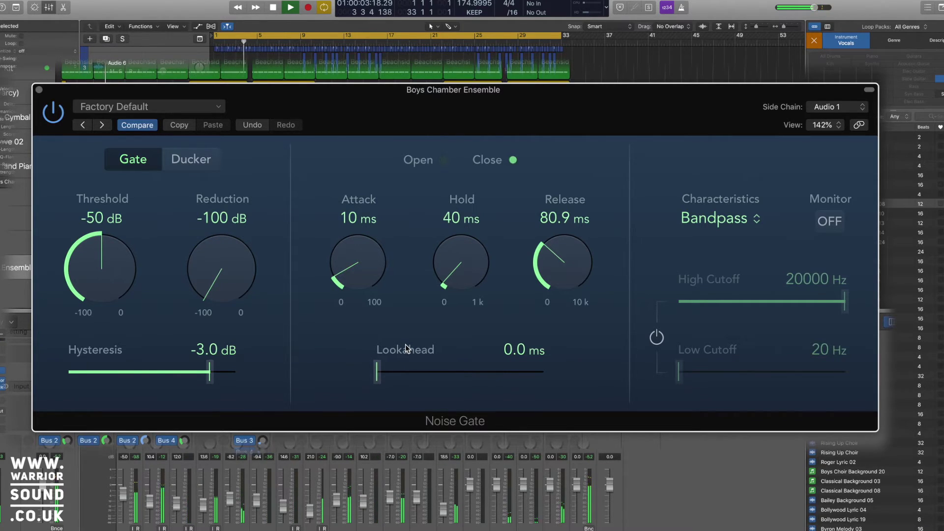
{"action": "key", "text": "space"}
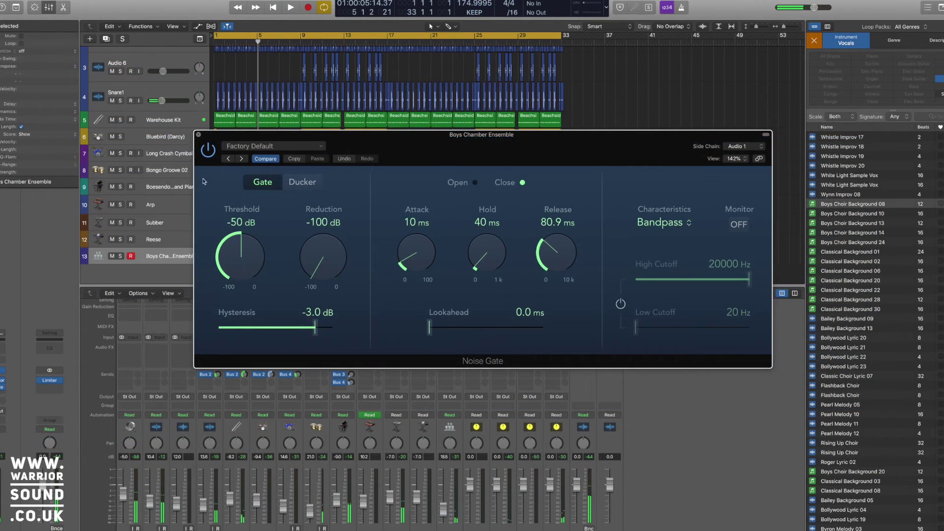
{"action": "left_click", "coordinate": [198, 134]}
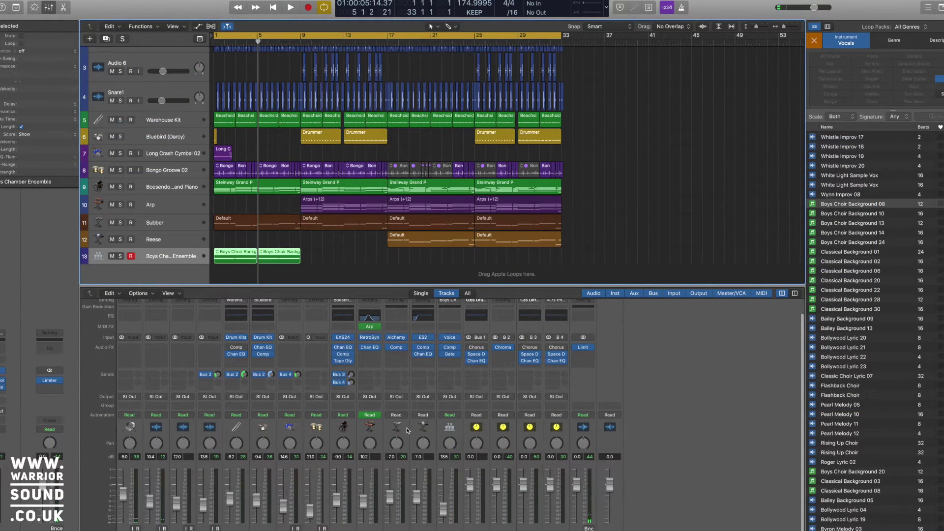
- Add a Bus 2 send to the choir channel, set its level to about -4.0 dB during playback and audition from the start
{"action": "left_click", "coordinate": [451, 374]}
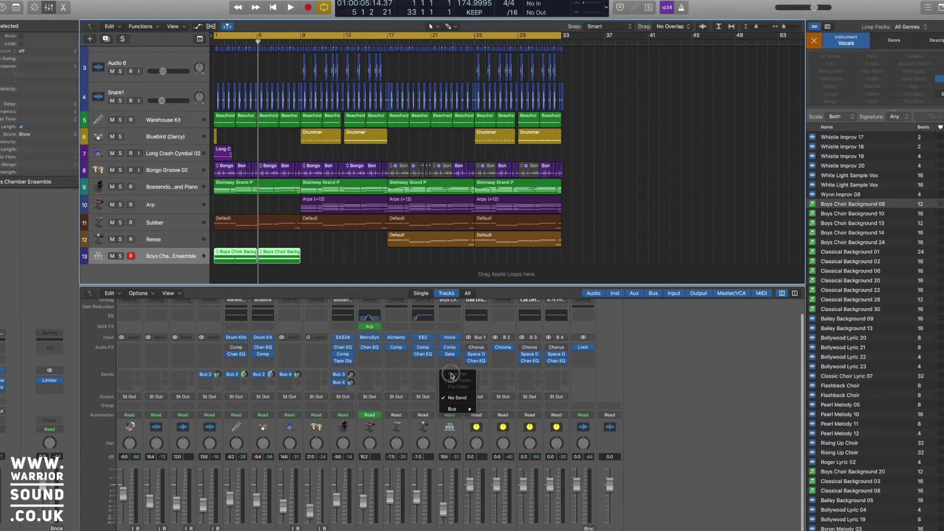
{"action": "left_click", "coordinate": [491, 305]}
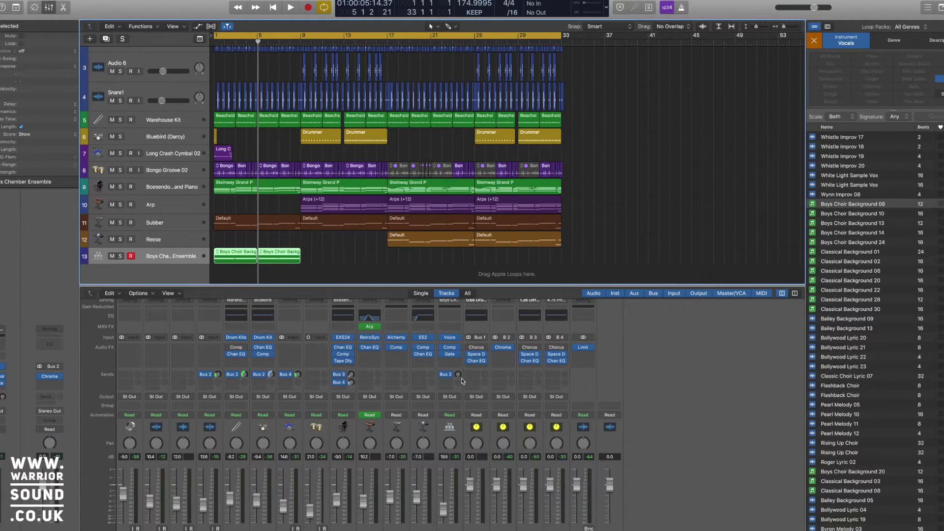
{"action": "key", "text": "space"}
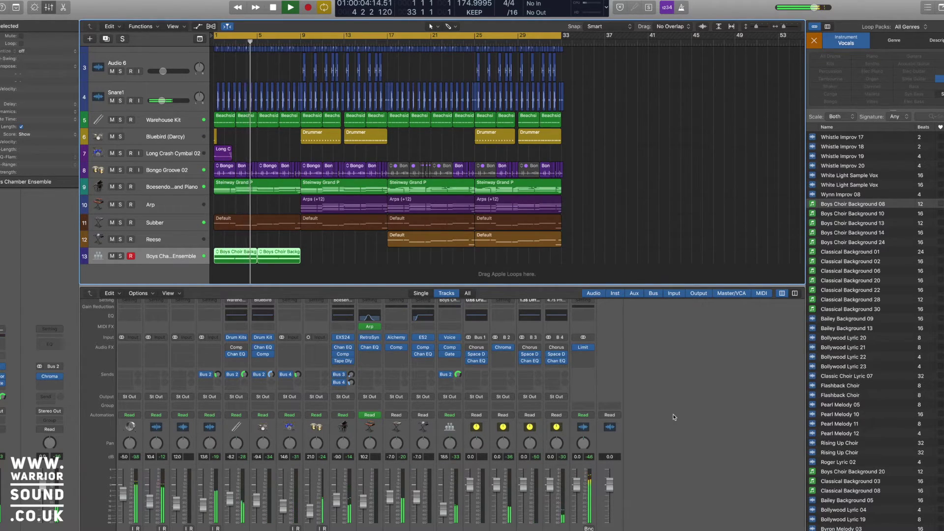
{"action": "left_click_drag", "start_coordinate": [459, 379], "coordinate": [462, 393]}
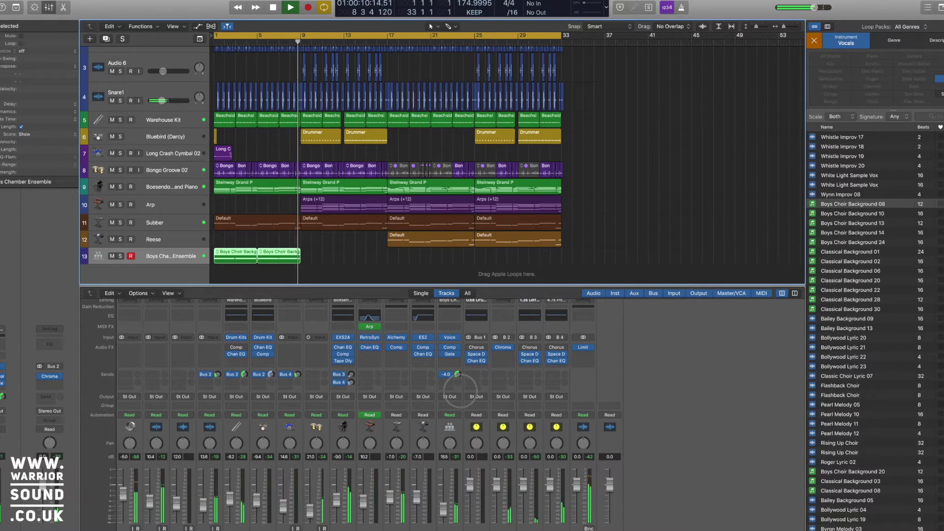
{"action": "key", "text": "Return"}
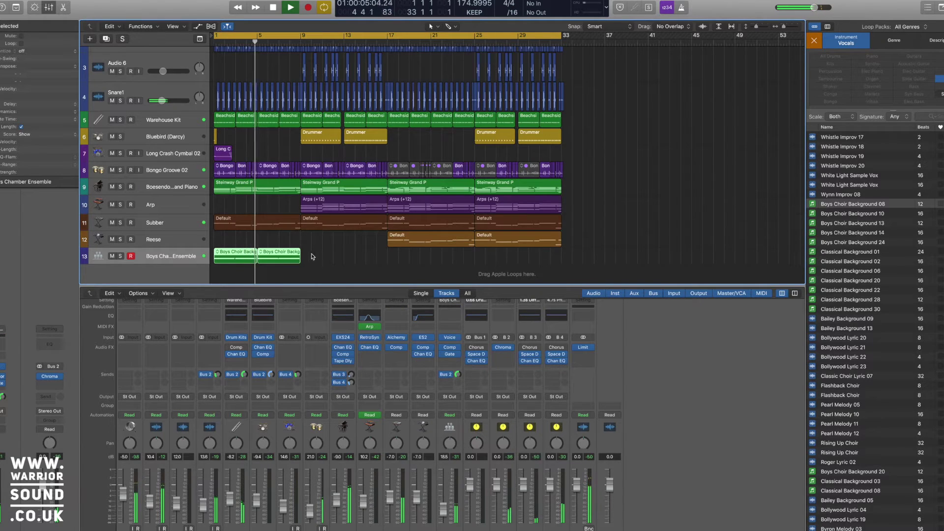
- Copy both choir regions to bar 17 during playback and lower the choir channel's volume to -20.0 dB
{"action": "left_click_drag", "start_coordinate": [235, 252], "coordinate": [408, 252]}
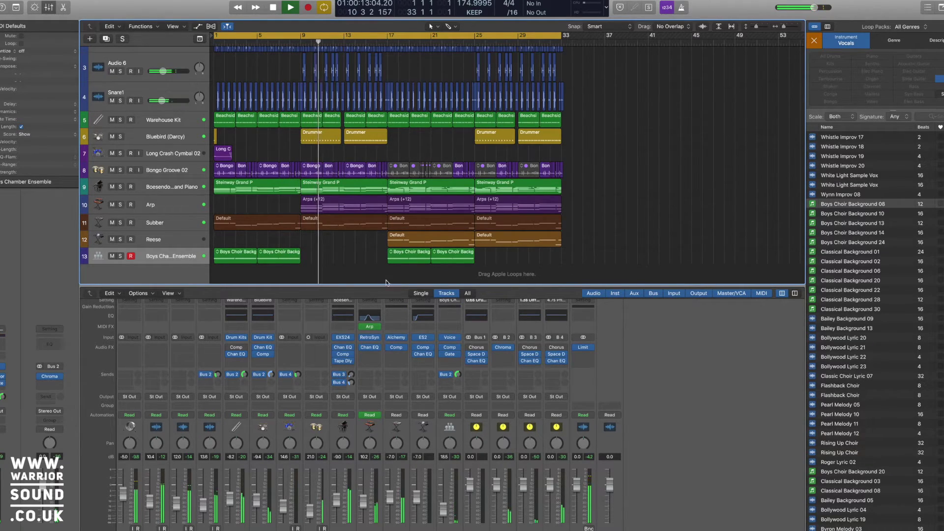
{"action": "left_click", "coordinate": [443, 511]}
{"action": "left_click_drag", "start_coordinate": [444, 512], "coordinate": [443, 513]}
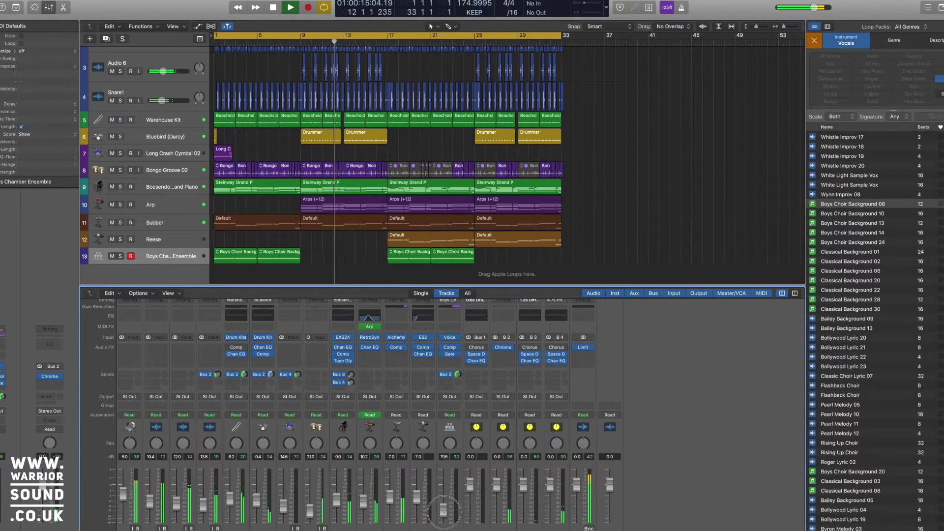
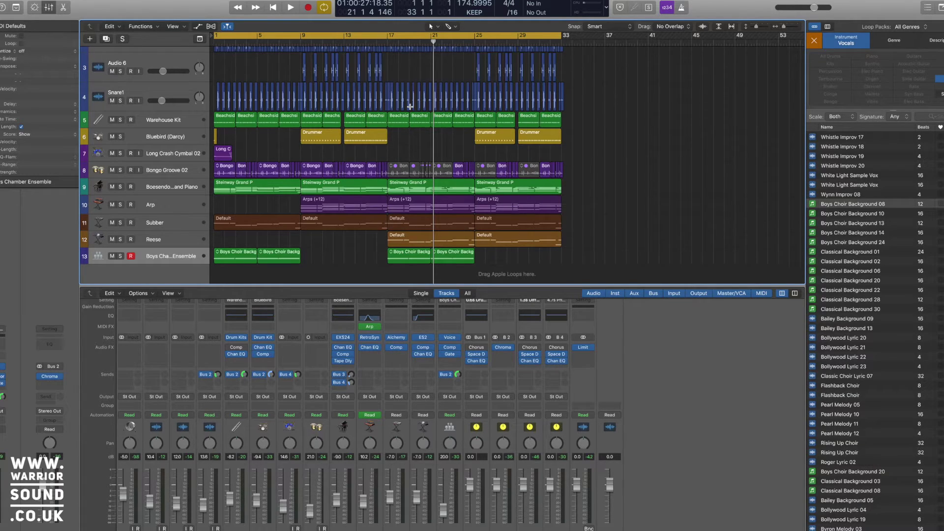
- Solo the choir track and listen to its copied regions from around bar 17
{"action": "left_click", "coordinate": [509, 530]}
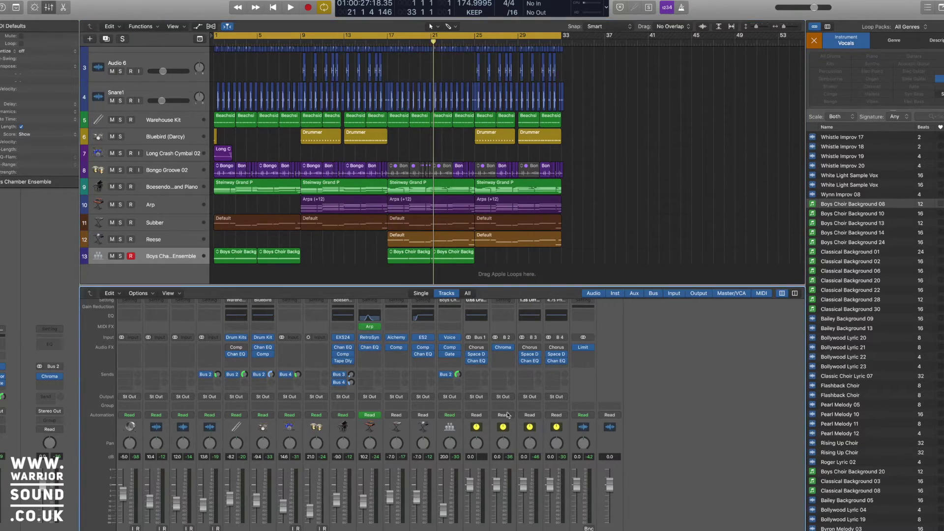
{"action": "left_click", "coordinate": [382, 43]}
{"action": "key", "text": "space"}
{"action": "left_click", "coordinate": [382, 42]}
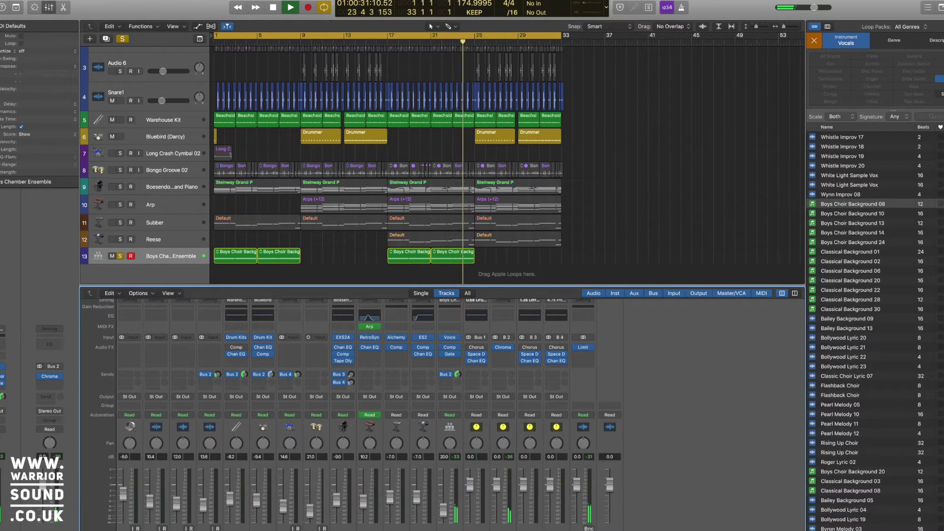
{"action": "key", "text": "space"}
- Unsolo the choir track and audition the full mix from around bar 17
{"action": "key", "text": "ctrl+alt+super+s"}
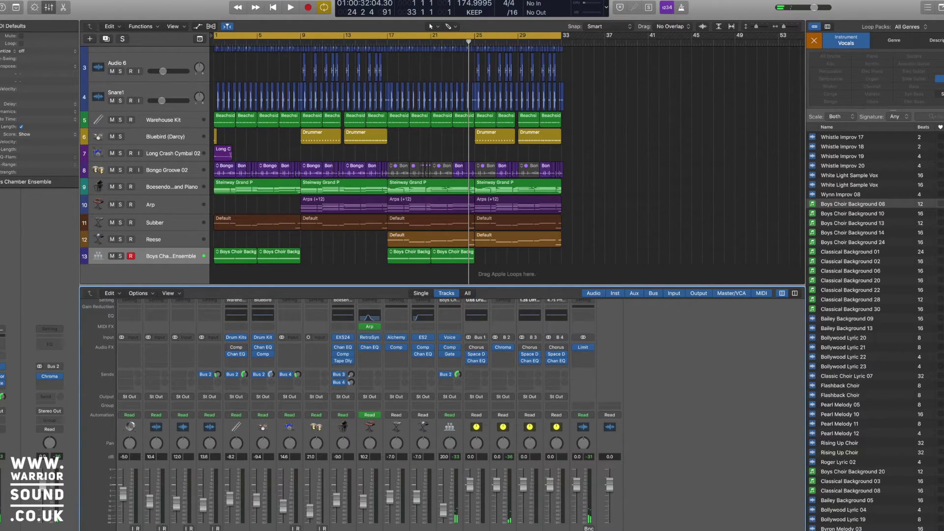
{"action": "key", "text": "space"}
{"action": "left_click", "coordinate": [380, 42]}
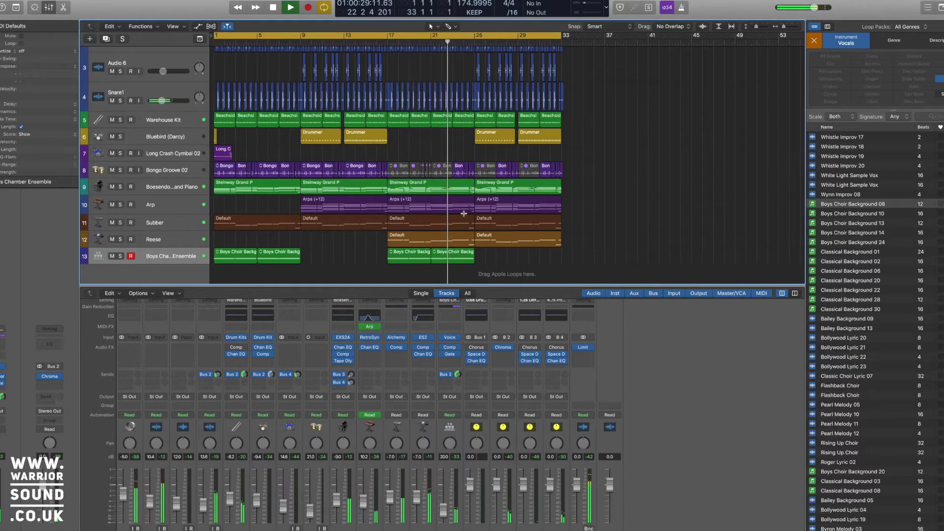
{"action": "key", "text": "space"}
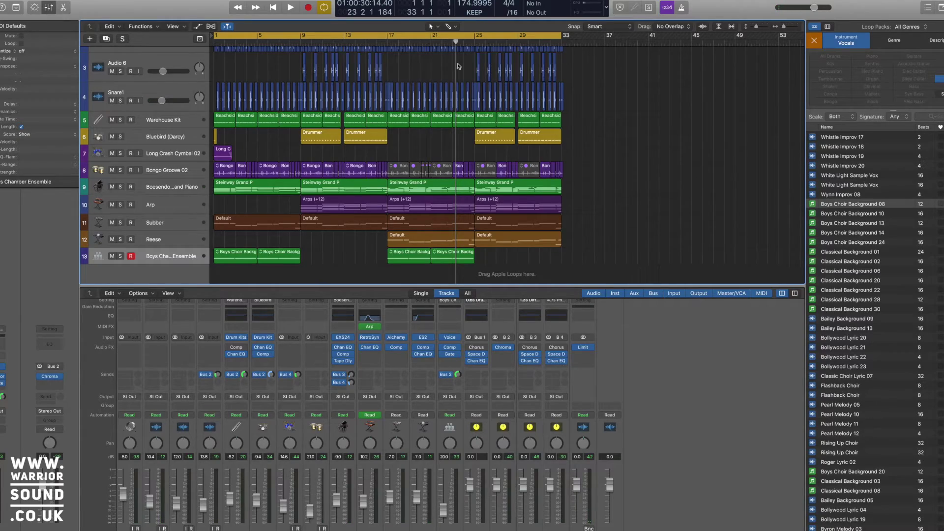
- Move all regions 16 bars later so the arrangement starts at bar 17, and turn off cycle playback
{"action": "key", "text": "super+a"}
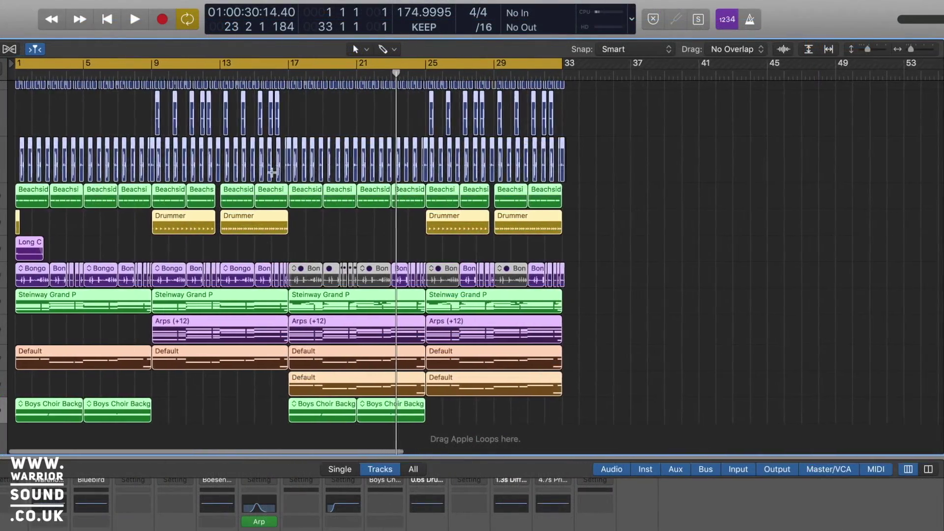
{"action": "scroll", "coordinate": [272, 172], "scroll_direction": "right", "scroll_amount": 1}
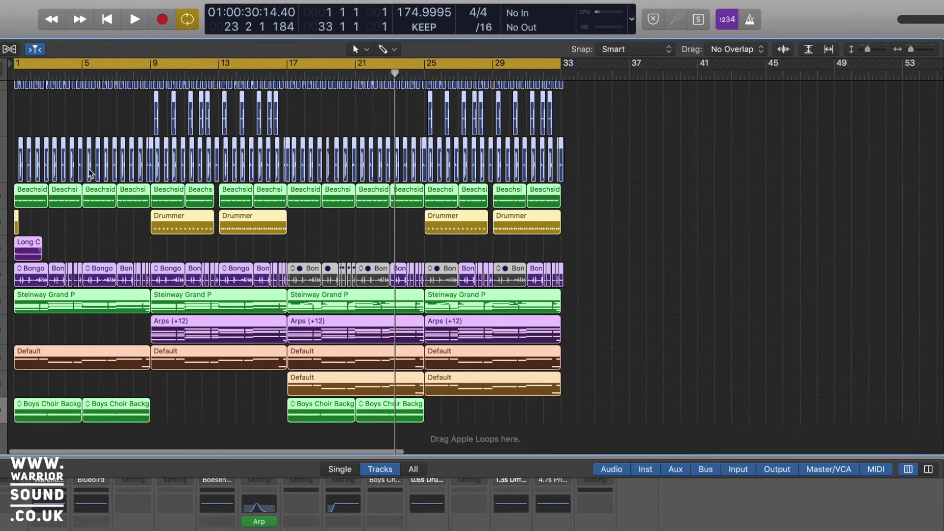
{"action": "left_click_drag", "start_coordinate": [194, 221], "coordinate": [465, 232]}
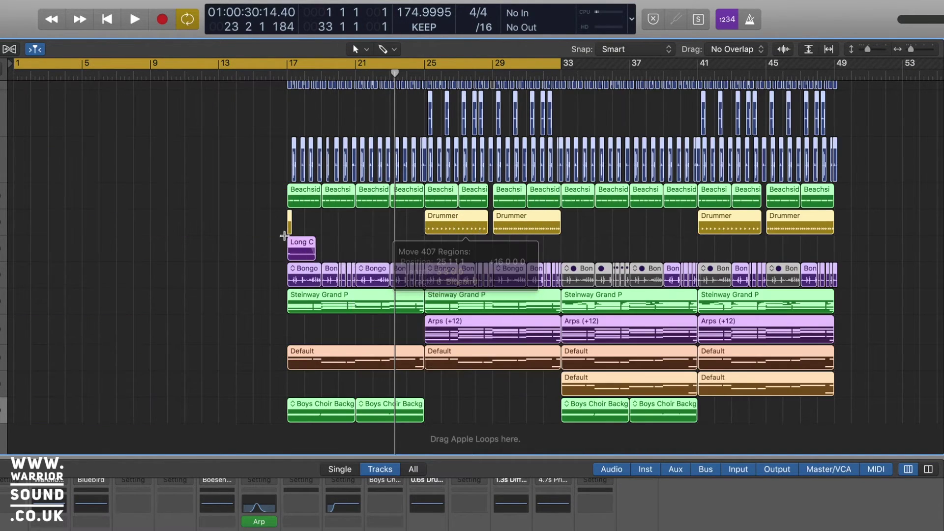
{"action": "left_click", "coordinate": [270, 142]}
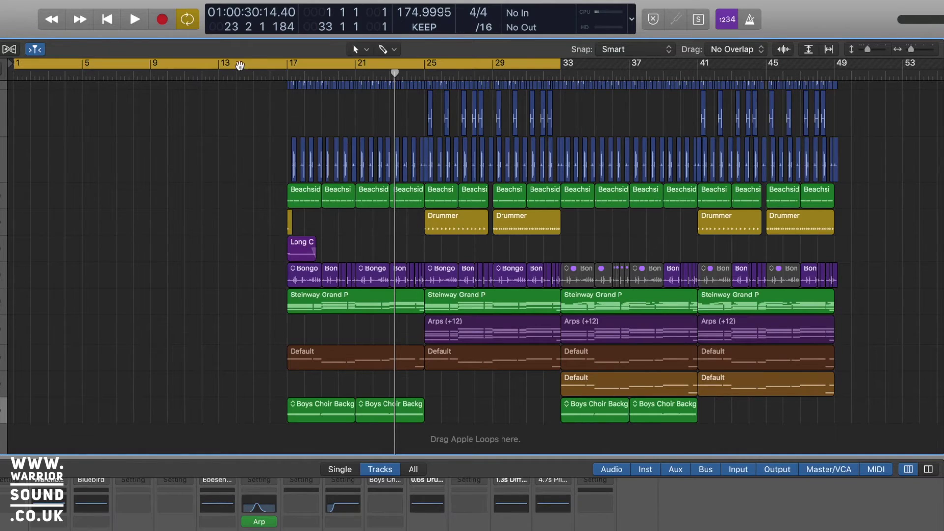
{"action": "left_click", "coordinate": [240, 65]}
{"action": "left_click_drag", "start_coordinate": [270, 300], "coordinate": [230, 300]}
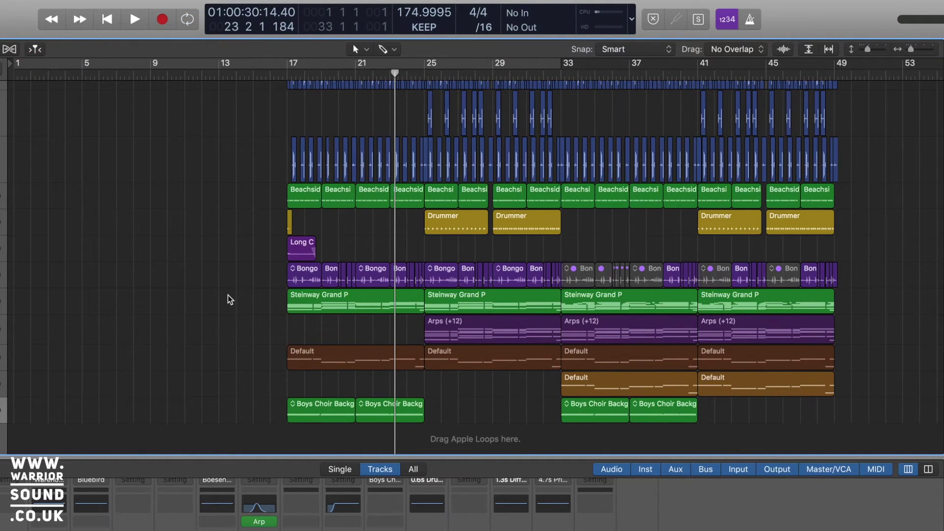
- Copy the first two Steinway Grand Piano regions to bar 1 to fill the 16-bar intro
{"action": "left_click", "coordinate": [327, 296]}
{"action": "left_click", "coordinate": [507, 297], "text": "shift"}
{"action": "left_click_drag", "start_coordinate": [373, 299], "coordinate": [76, 310]}
{"action": "left_click", "coordinate": [191, 332]}
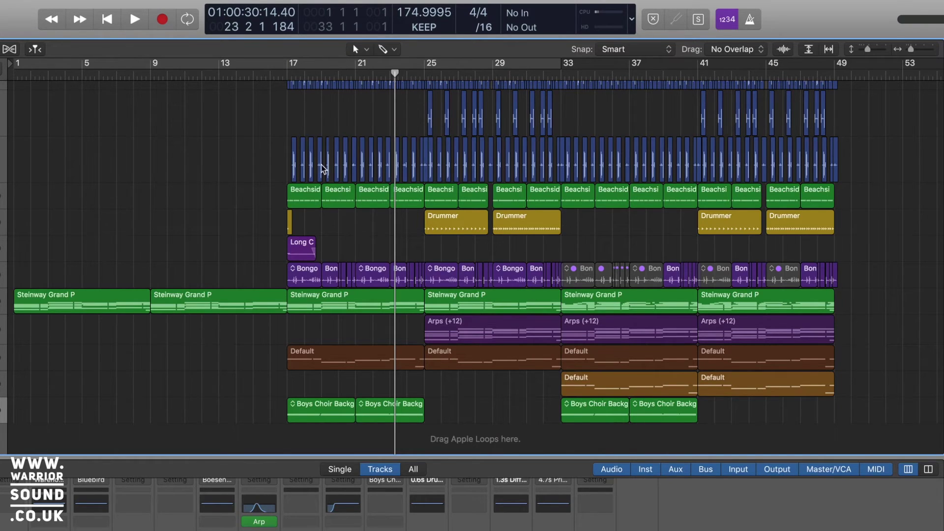
- Play the piano intro from the start of the project while reviewing the tracks
{"action": "key", "text": "Return"}
{"action": "key", "text": "space"}
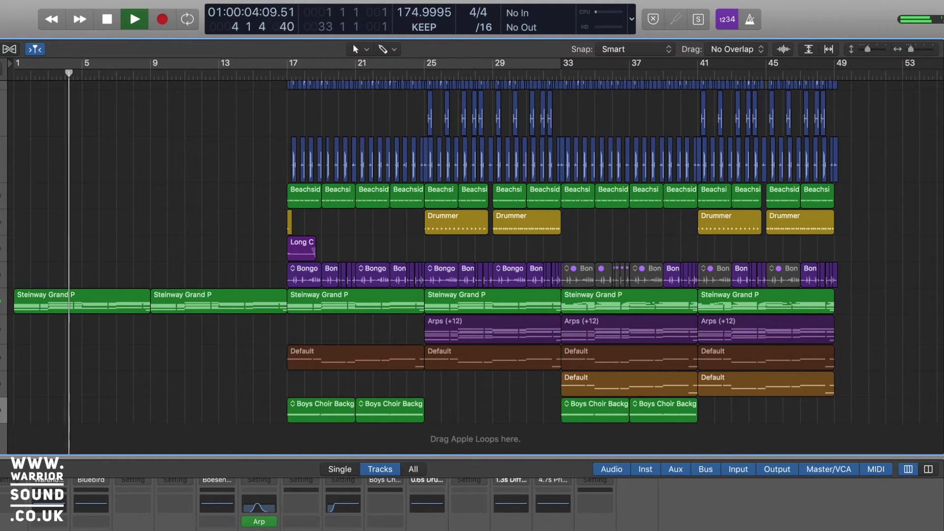
{"action": "scroll", "coordinate": [204, 284], "scroll_direction": "up", "scroll_amount": 1}
{"action": "scroll", "coordinate": [204, 284], "scroll_direction": "up", "scroll_amount": 4}
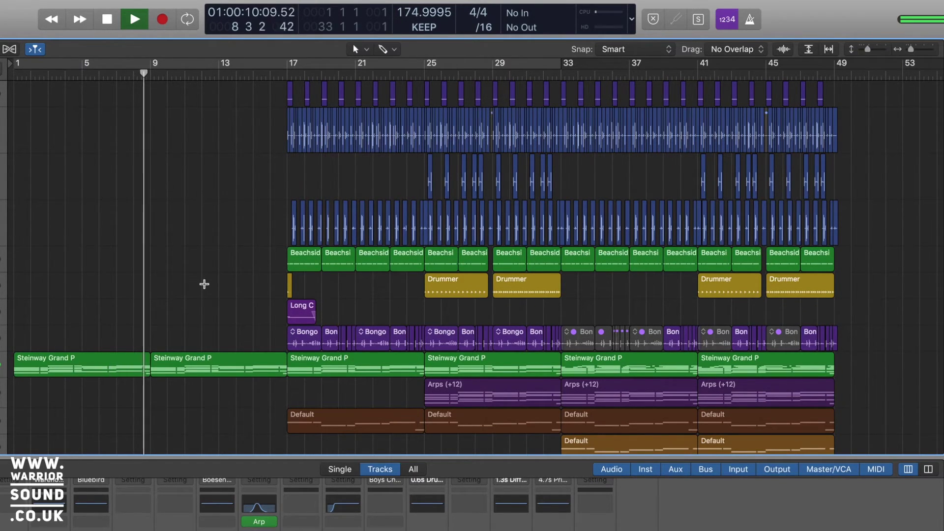
{"action": "key", "text": "space"}
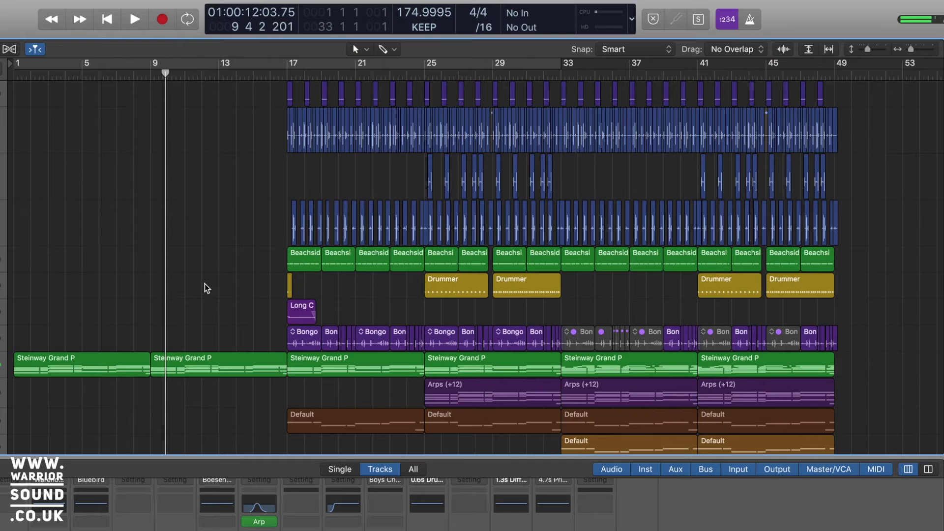
- Copy the two Boys Choir regions at bar 17 to bar 9, in the second half of the intro
{"action": "scroll", "coordinate": [274, 375], "scroll_direction": "down", "scroll_amount": 5}
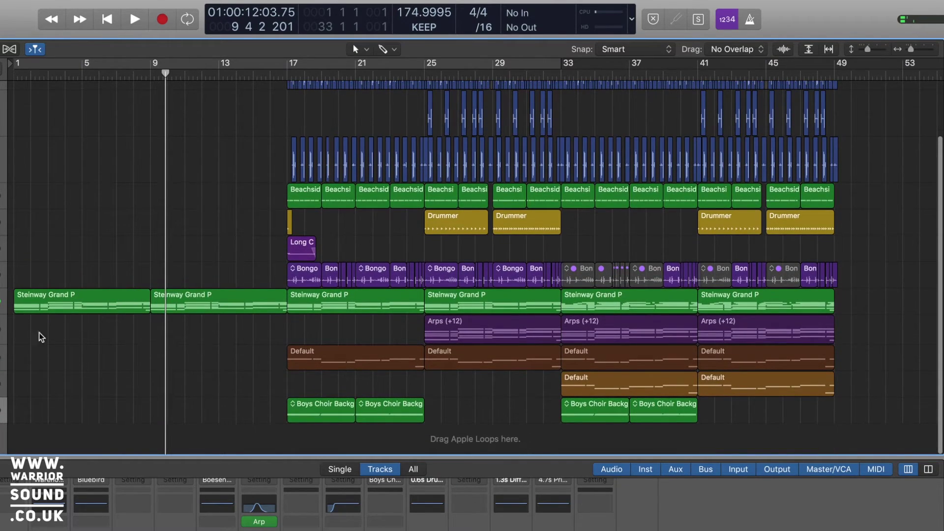
{"action": "left_click_drag", "start_coordinate": [261, 404], "coordinate": [482, 408]}
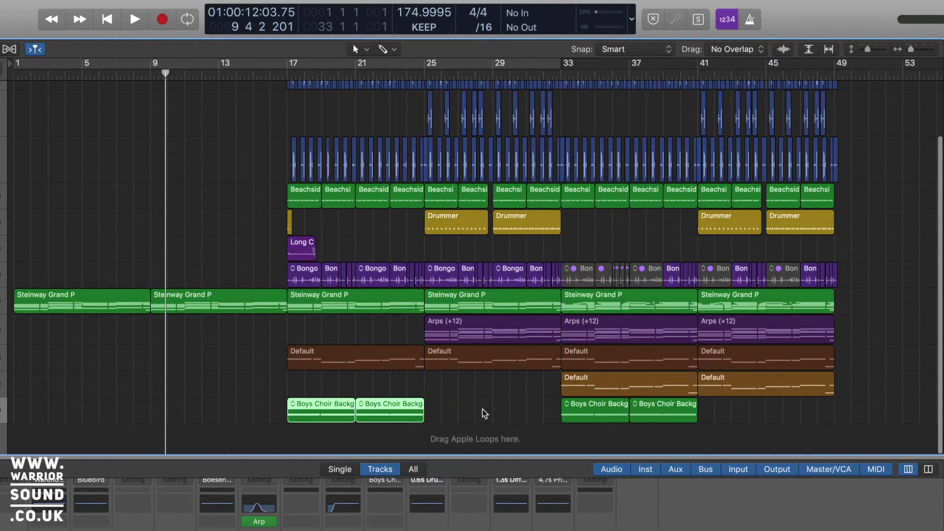
{"action": "left_click_drag", "start_coordinate": [322, 411], "coordinate": [193, 405]}
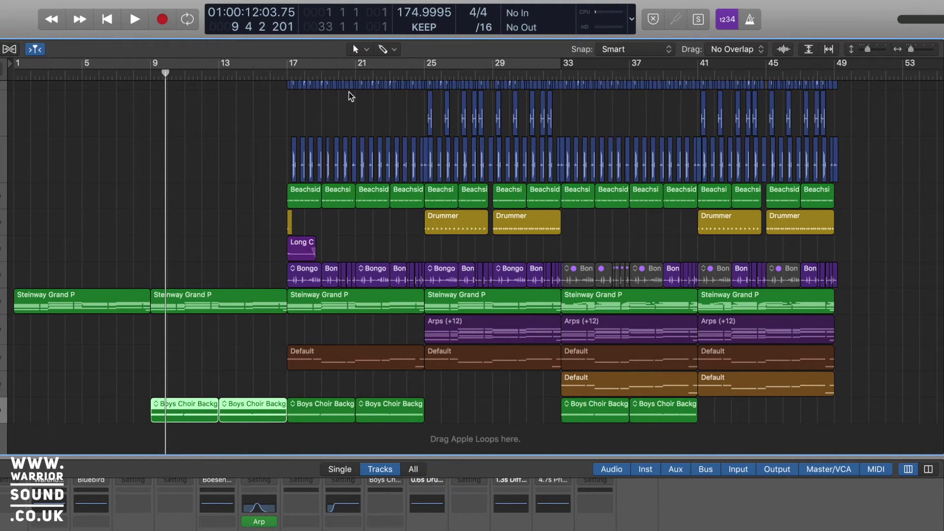
- Audition the intro from bar 9, where the copied choir regions enter
{"action": "left_click", "coordinate": [144, 76]}
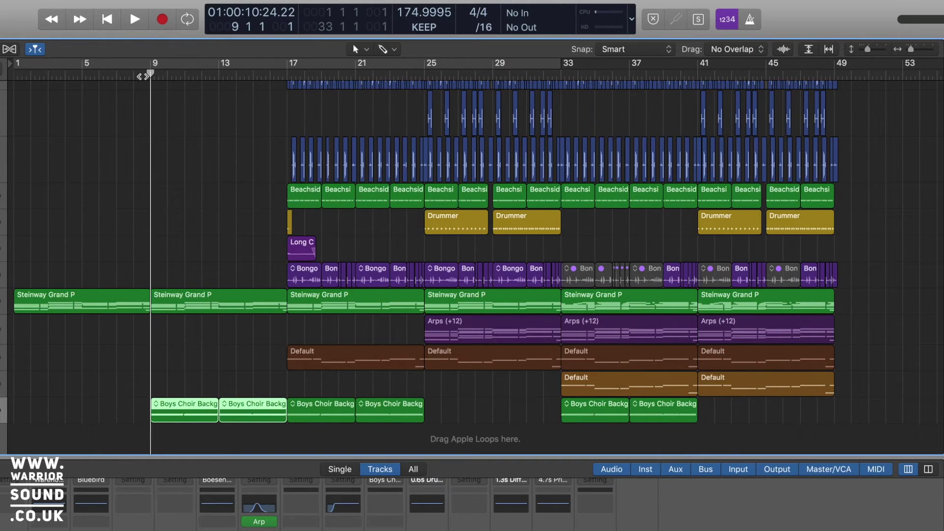
{"action": "key", "text": "space"}
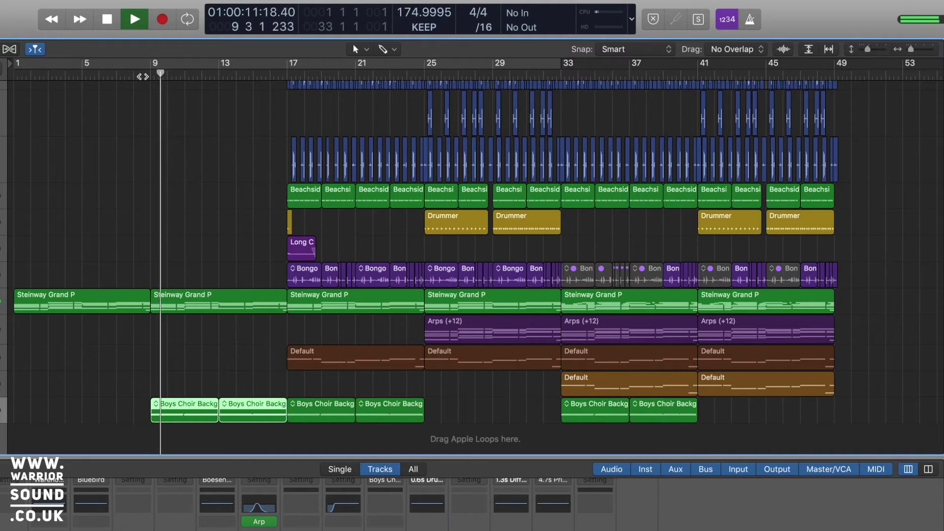
{"action": "key", "text": "space"}
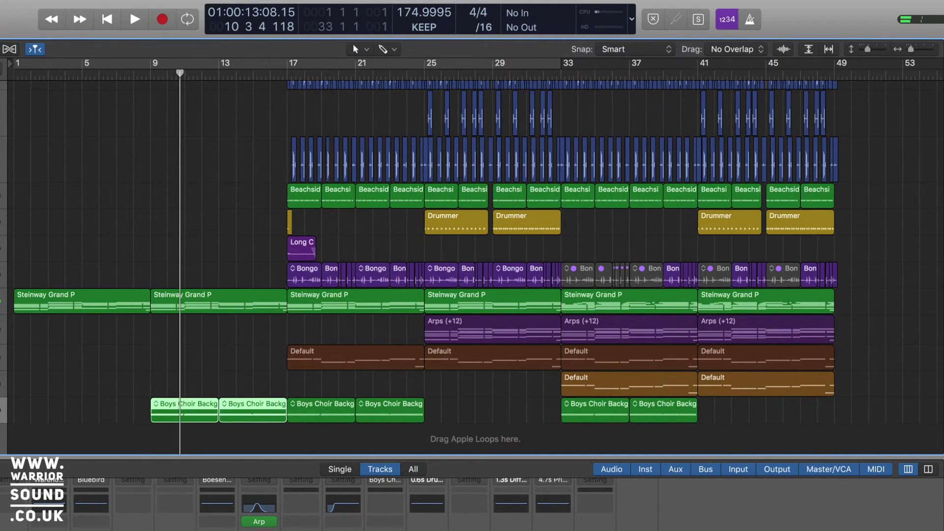
- Show automation on the choir track and select Insert 3 Bypass (Noise Gate) as its automation parameter
{"action": "left_click", "coordinate": [3, 410]}
{"action": "key", "text": "a"}
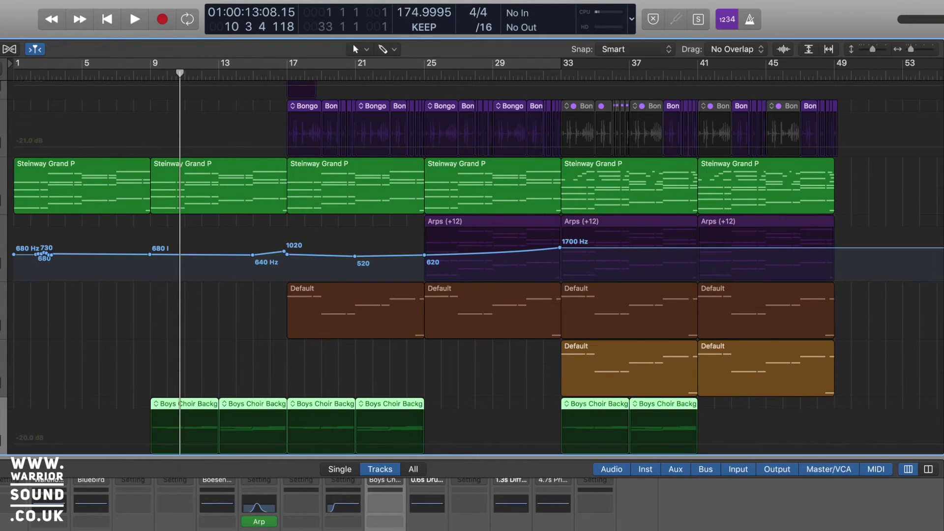
{"action": "scroll", "coordinate": [85, 326], "scroll_direction": "down", "scroll_amount": 2}
{"action": "left_click", "coordinate": [1, 410]}
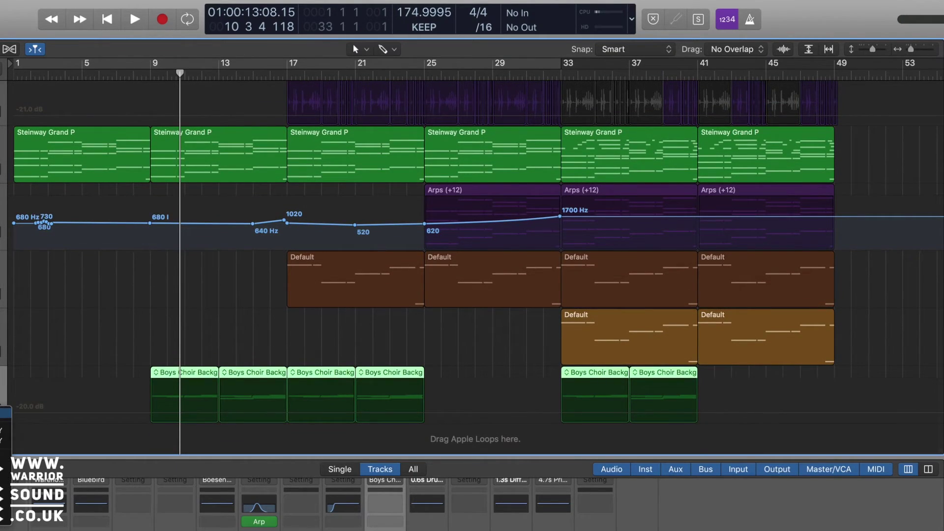
{"action": "mouse_move", "coordinate": [3, 518]}
{"action": "mouse_move", "coordinate": [5, 488]}
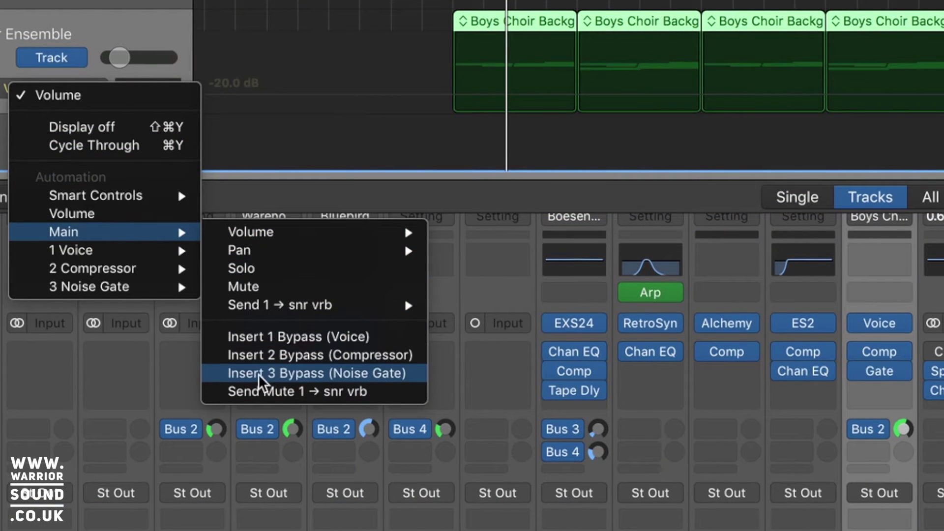
{"action": "left_click", "coordinate": [306, 374]}
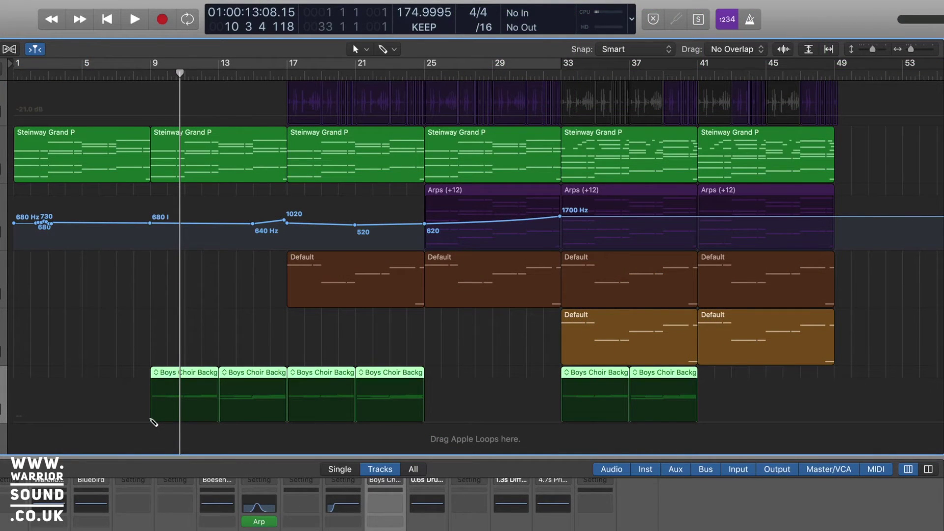
- Automate the choir's Noise Gate to be bypassed from bar 9 to bar 17 and active elsewhere, and play back the intro
{"action": "left_click", "coordinate": [148, 421]}
{"action": "left_click", "coordinate": [286, 422]}
{"action": "left_click", "coordinate": [290, 401]}
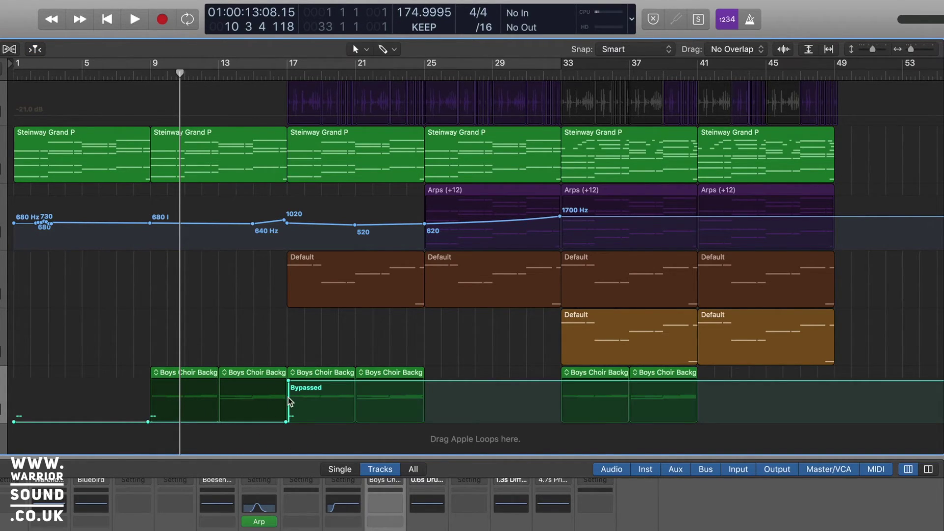
{"action": "mouse_move", "coordinate": [286, 422]}
{"action": "left_mouse_down"}
{"action": "mouse_move", "coordinate": [286, 377]}
{"action": "mouse_move", "coordinate": [289, 432]}
{"action": "left_mouse_up"}
{"action": "left_click_drag", "start_coordinate": [286, 384], "coordinate": [147, 382]}
{"action": "scroll", "coordinate": [269, 421], "scroll_direction": "up", "scroll_amount": 10}
{"action": "scroll", "coordinate": [269, 421], "scroll_direction": "right", "scroll_amount": 5}
{"action": "left_click_drag", "start_coordinate": [451, 421], "coordinate": [446, 422]}
{"action": "scroll", "coordinate": [396, 316], "scroll_direction": "down", "scroll_amount": 10}
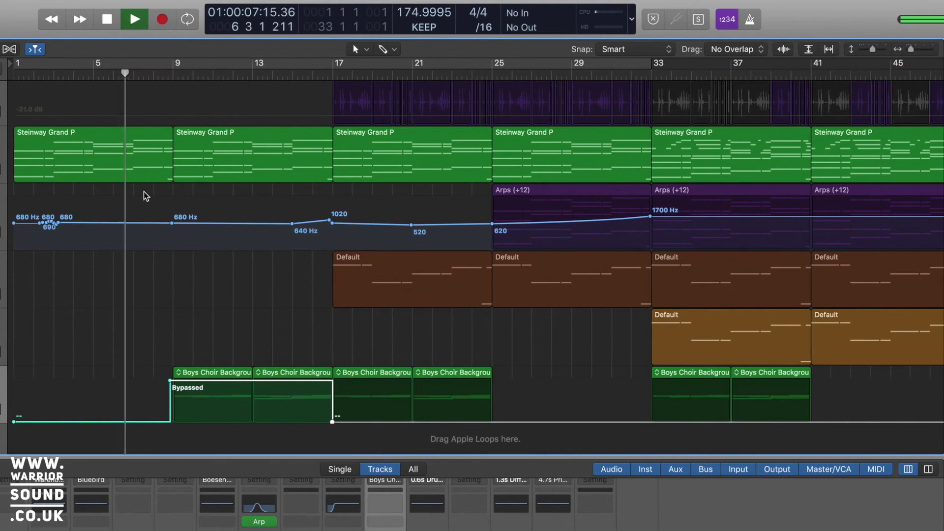
{"action": "key", "text": "space"}
{"action": "key", "text": "space"}
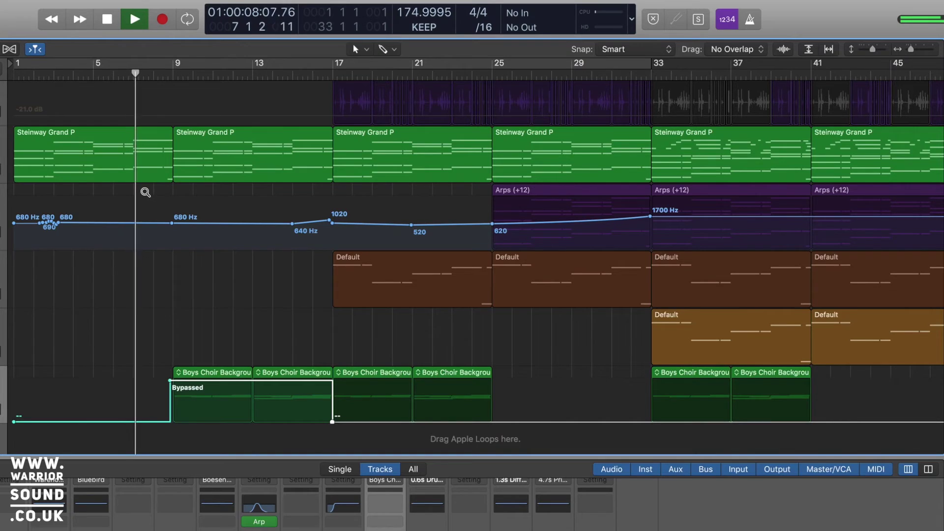
- Listen to the intro through the drop at bar 17 and stop playback in bar 19
{"action": "left_click", "coordinate": [145, 191], "text": "ctrl+alt"}
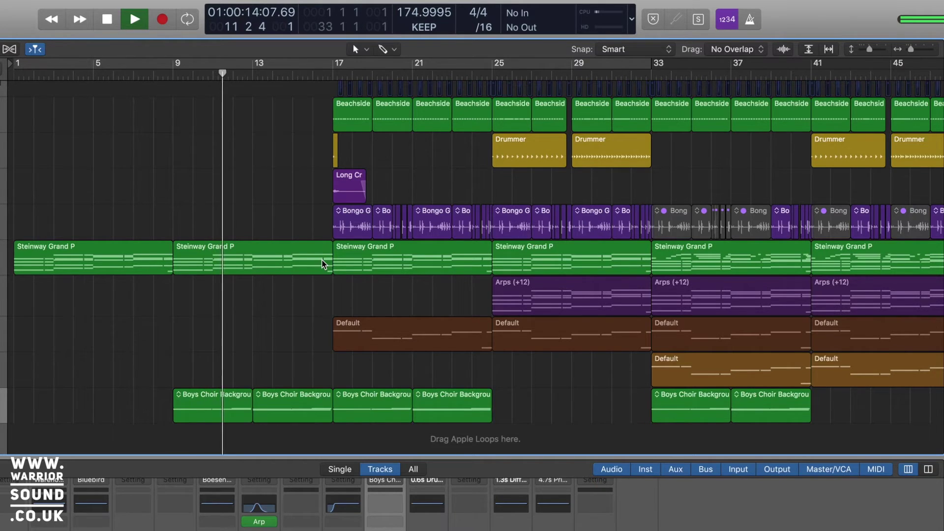
{"action": "key", "text": "super+Up"}
{"action": "key", "text": "super+Up"}
{"action": "key", "text": "super+Up"}
{"action": "key", "text": "super+Up"}
{"action": "key", "text": "super+Up"}
{"action": "key", "text": "super+Left"}
{"action": "key", "text": "super+Left"}
{"action": "key", "text": "super+Left"}
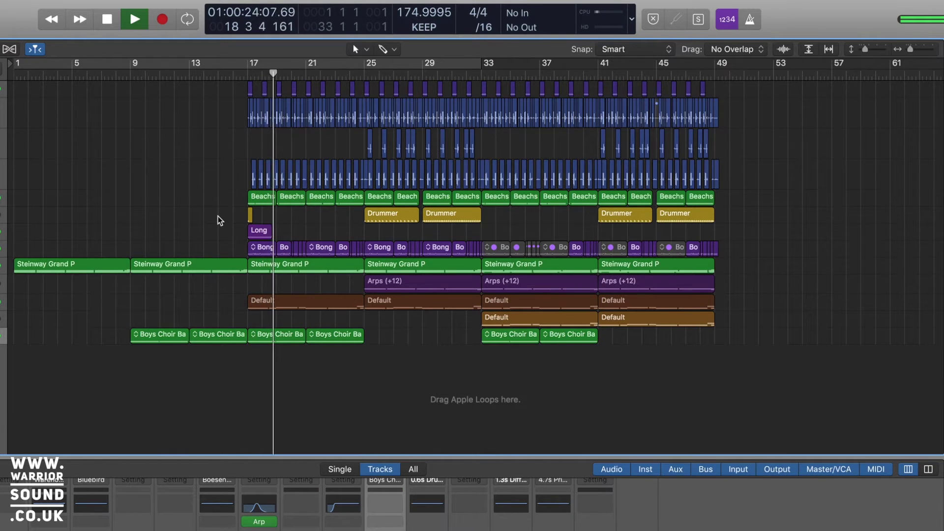
{"action": "key", "text": "space"}
- Duplicate the Long Crash Cymbal 02 track and copy its crash region onto it just before bar 17, reversing the copy
{"action": "scroll", "coordinate": [218, 217], "scroll_direction": "down", "scroll_amount": 1}
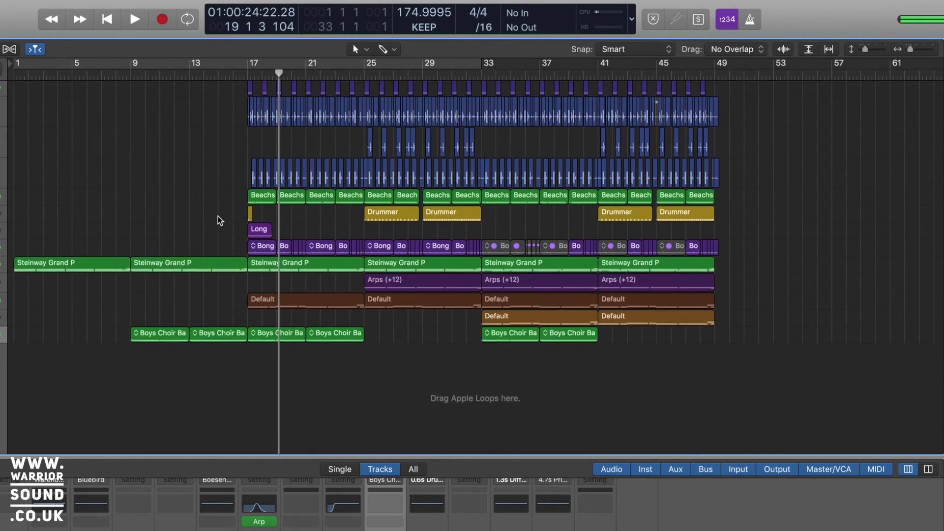
{"action": "scroll", "coordinate": [217, 216], "scroll_direction": "up", "scroll_amount": 10}
{"action": "scroll", "coordinate": [217, 216], "scroll_direction": "left", "scroll_amount": 15}
{"action": "scroll", "coordinate": [217, 216], "scroll_direction": "up", "scroll_amount": 2}
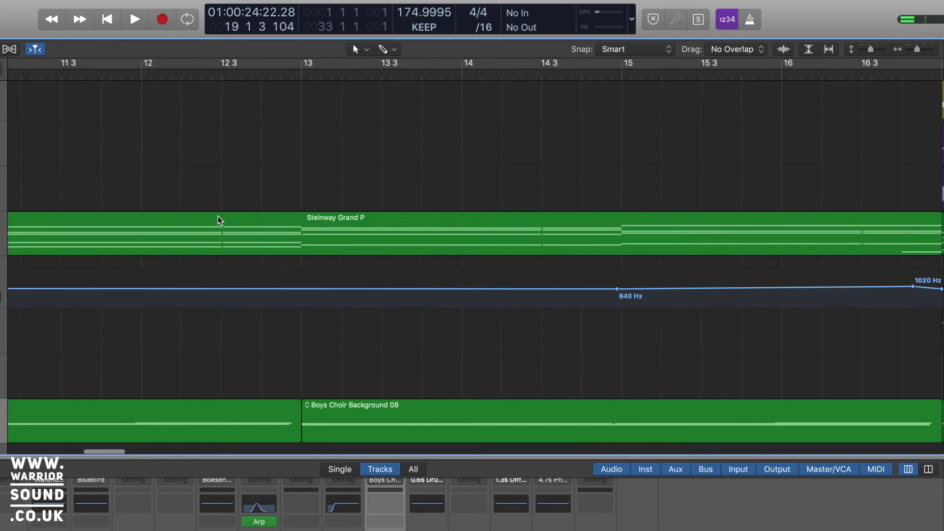
{"action": "scroll", "coordinate": [217, 216], "scroll_direction": "down", "scroll_amount": 12}
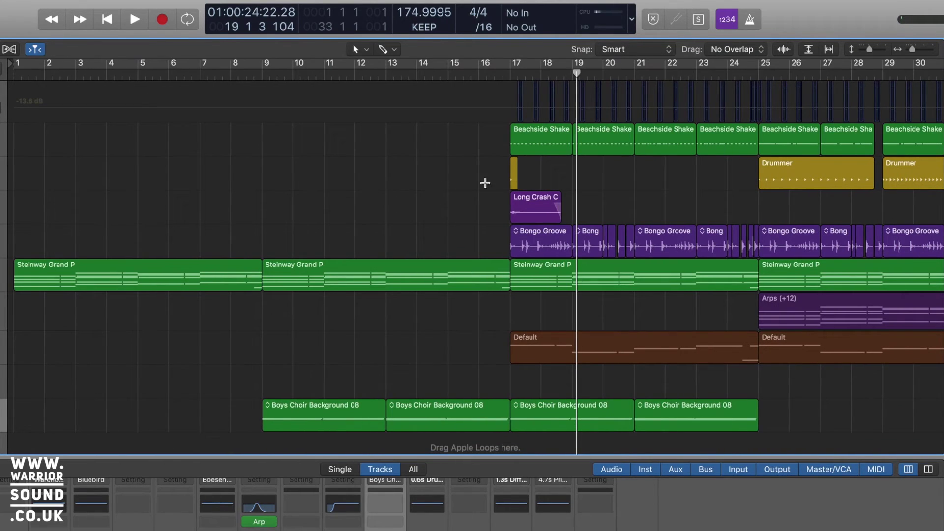
{"action": "left_click", "coordinate": [540, 200]}
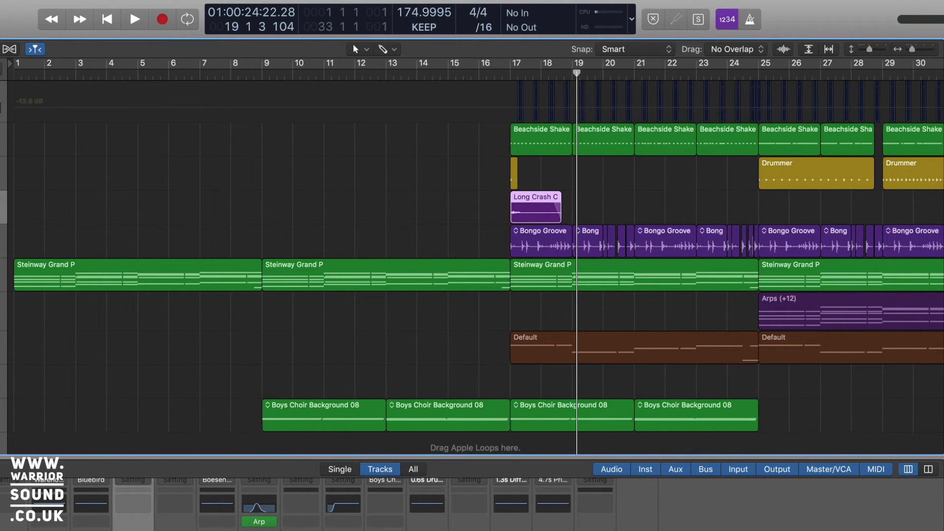
{"action": "key", "text": "cmd+d"}
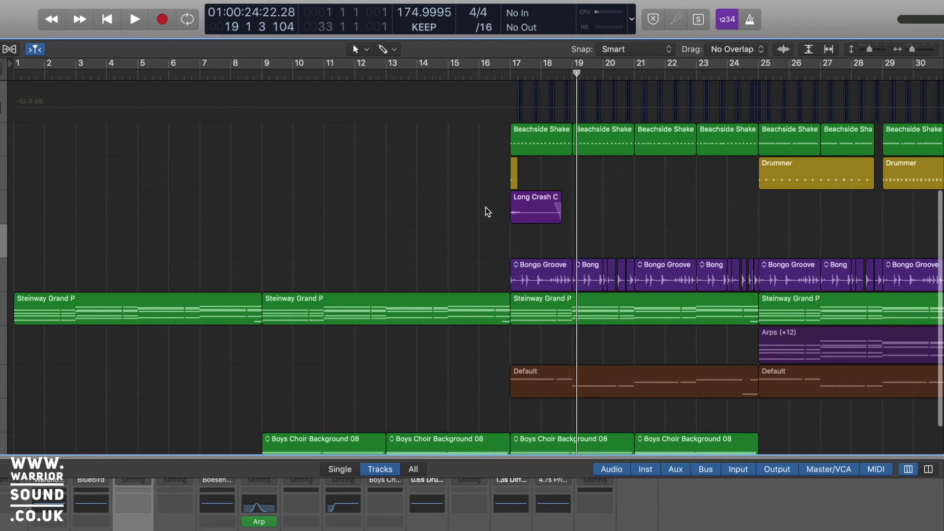
{"action": "left_click_drag", "start_coordinate": [533, 197], "coordinate": [480, 236]}
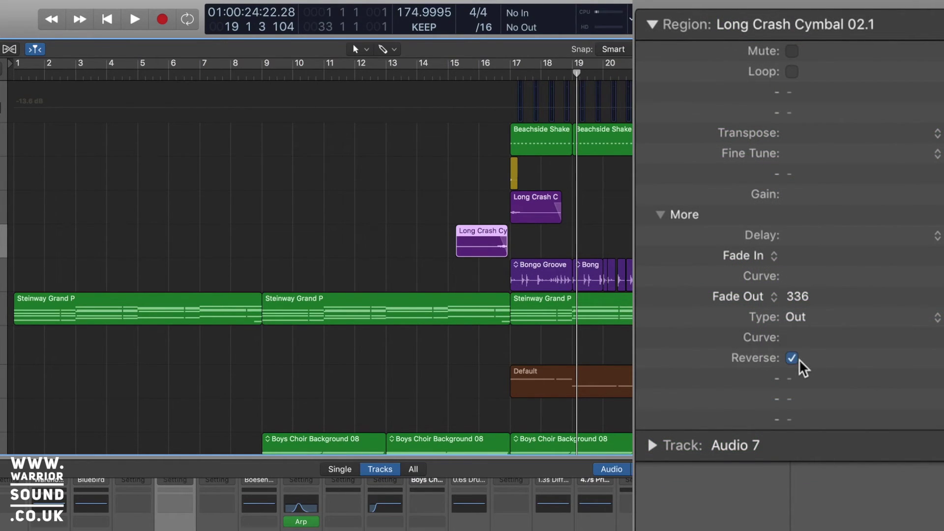
- Remove the fade-out from the reversed crash region and align its end with bar 17
{"action": "key", "text": "z"}
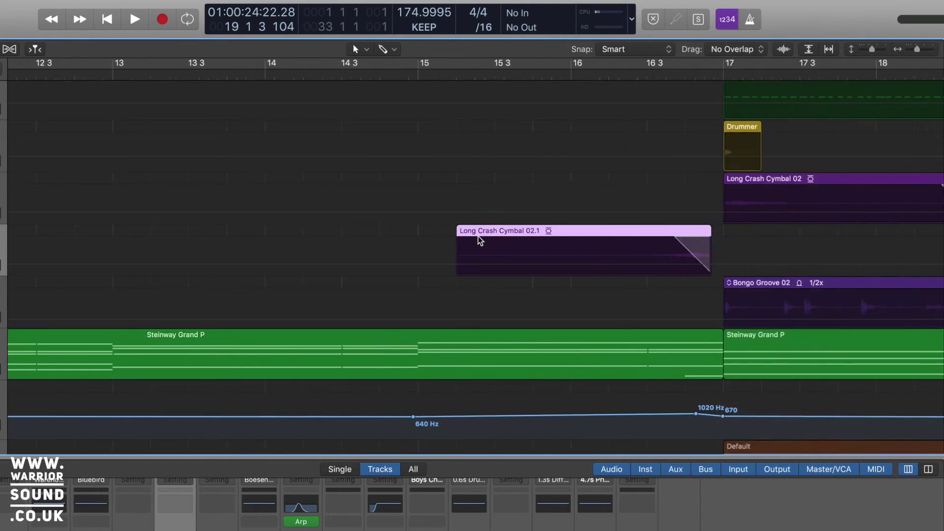
{"action": "left_click", "coordinate": [477, 236], "text": "ctrl+alt"}
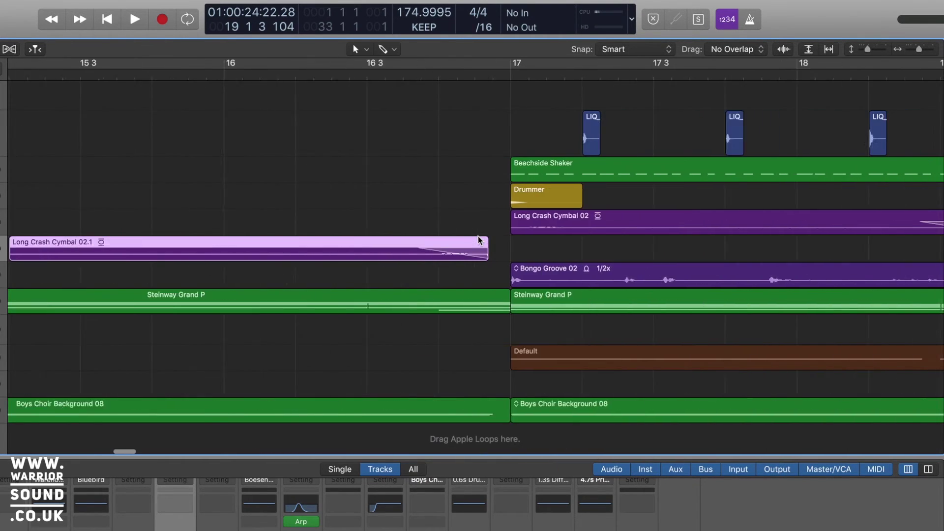
{"action": "left_click", "coordinate": [479, 238], "text": "ctrl+alt"}
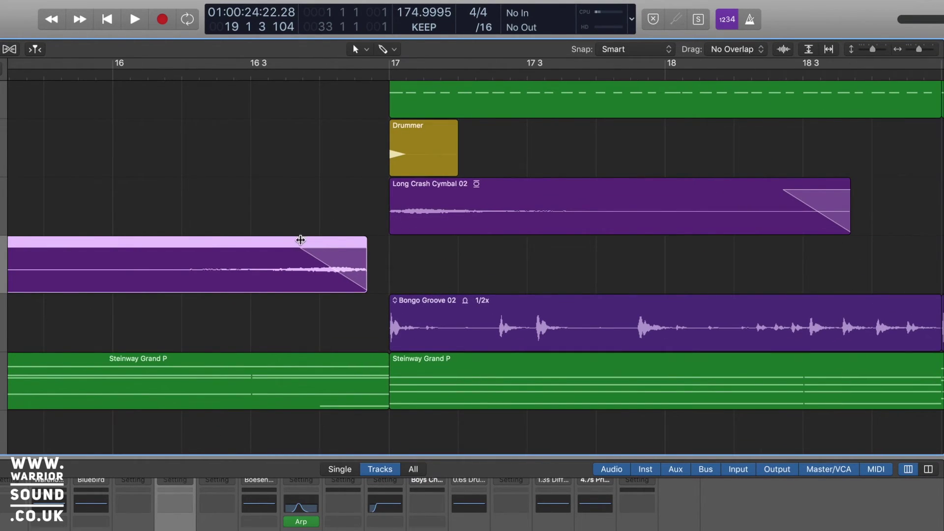
{"action": "left_click_drag", "start_coordinate": [311, 245], "coordinate": [354, 246]}
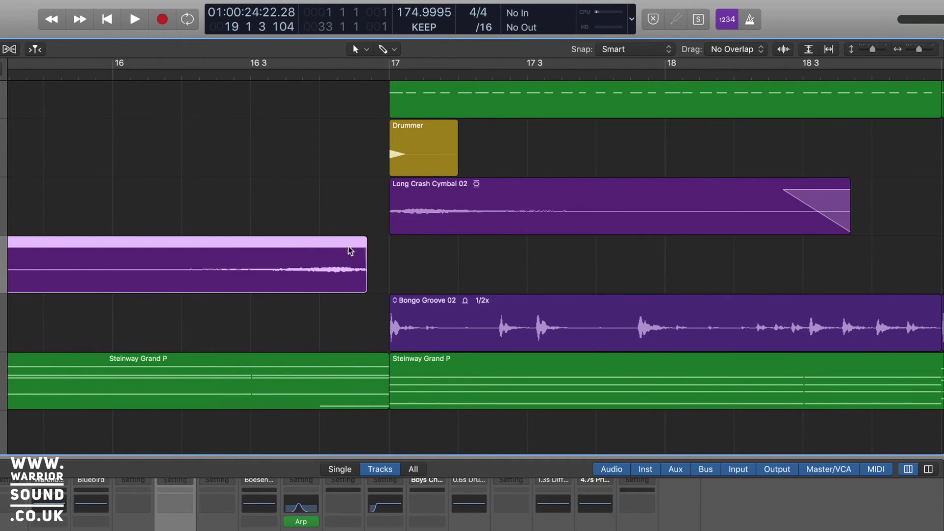
{"action": "left_click_drag", "start_coordinate": [342, 244], "coordinate": [360, 244]}
- Play back from bar 13 to audition the reversed crash leading into the drop
{"action": "scroll", "coordinate": [314, 195], "scroll_direction": "down", "scroll_amount": 10}
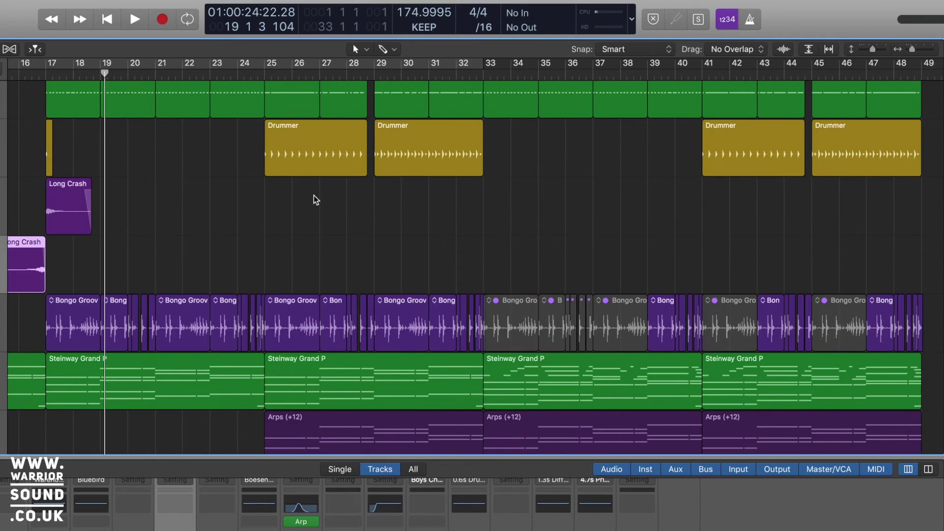
{"action": "scroll", "coordinate": [314, 196], "scroll_direction": "left", "scroll_amount": 8}
{"action": "left_click", "coordinate": [343, 71]}
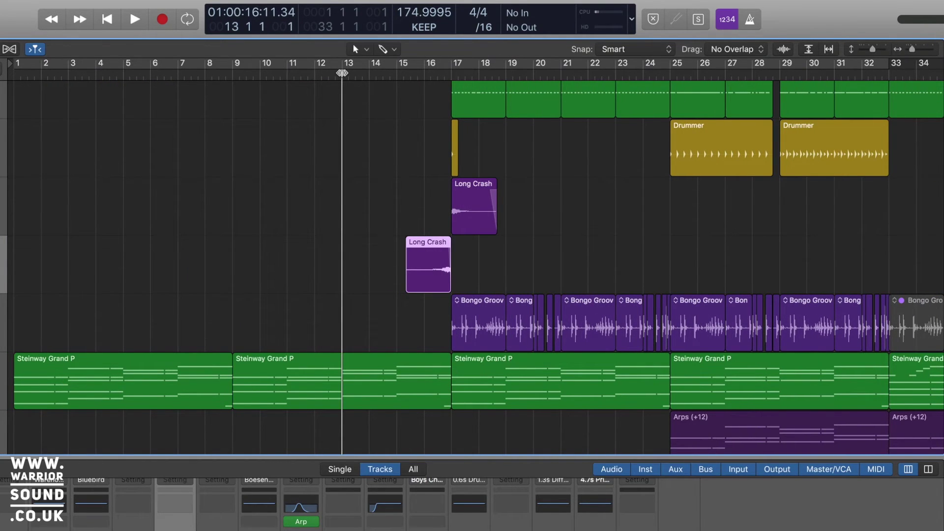
{"action": "key", "text": "space"}
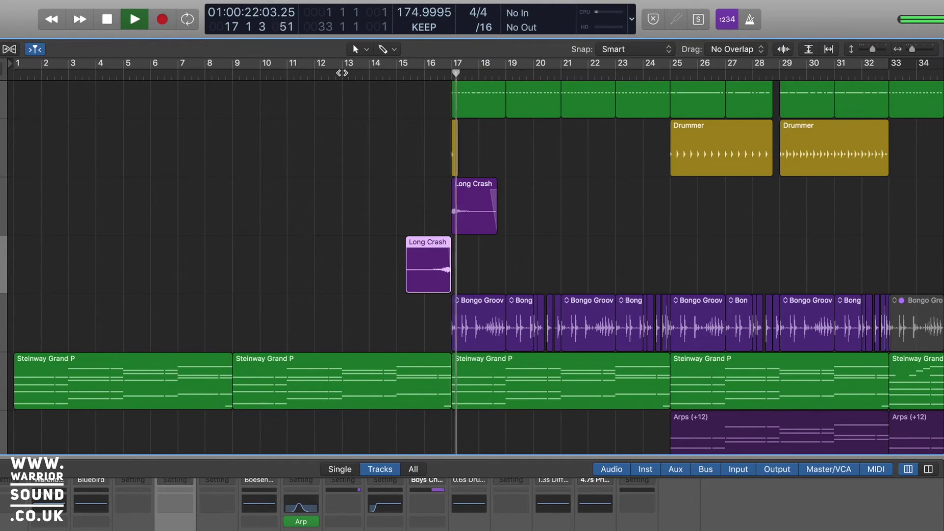
{"action": "scroll", "coordinate": [350, 134], "scroll_direction": "down", "scroll_amount": 3}
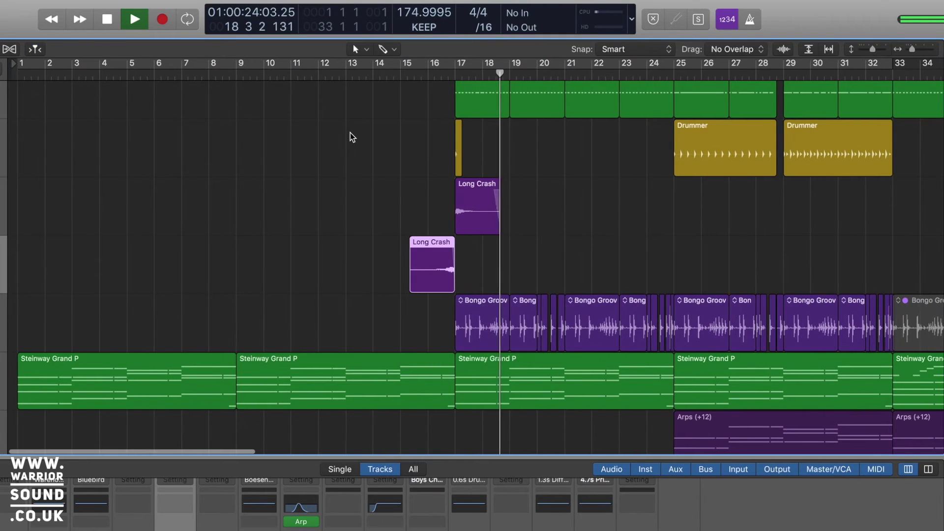
{"action": "scroll", "coordinate": [350, 134], "scroll_direction": "down", "scroll_amount": 5}
{"action": "scroll", "coordinate": [349, 134], "scroll_direction": "left", "scroll_amount": 4}
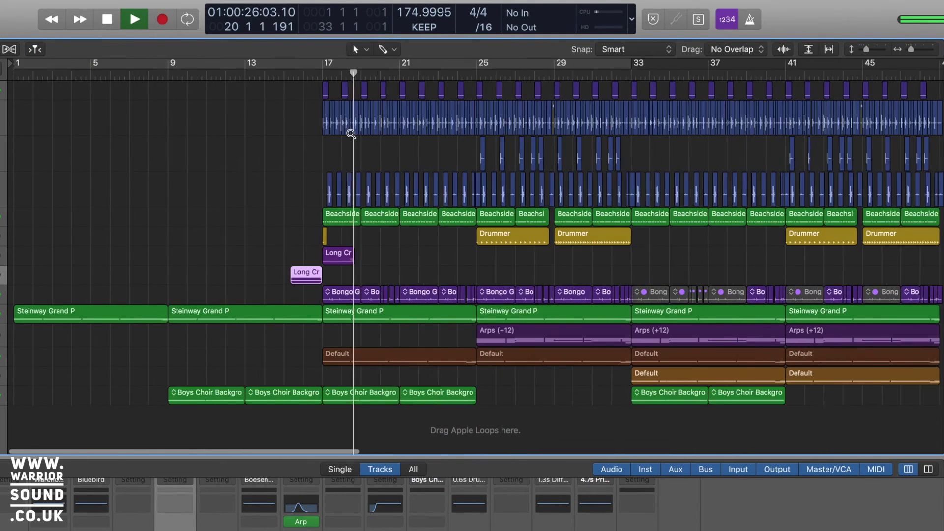
{"action": "scroll", "coordinate": [291, 173], "scroll_direction": "left", "scroll_amount": 4}
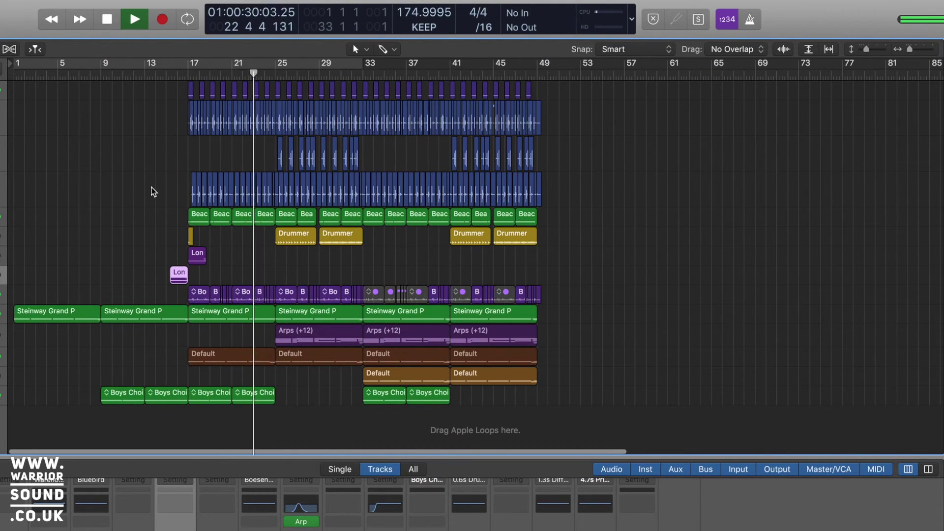
{"action": "key", "text": "space"}
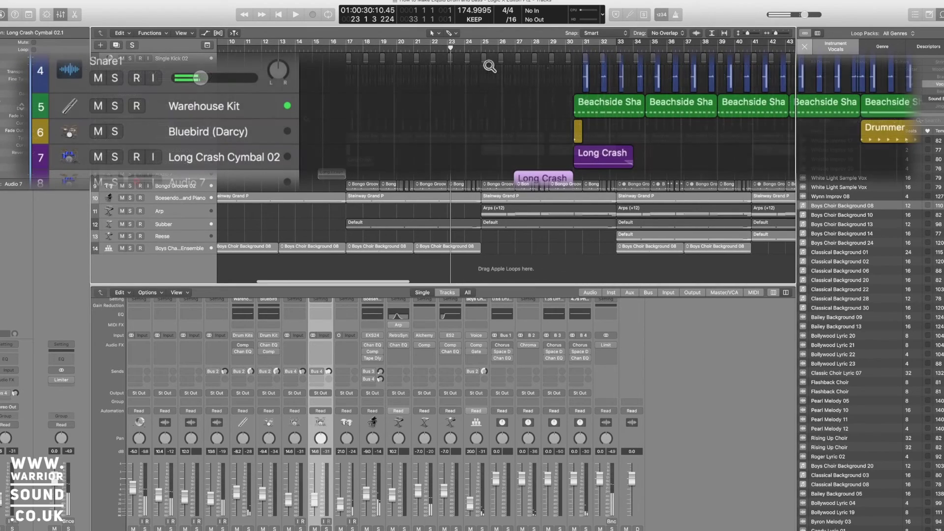
- Duplicate the Bluebird (Darcy) drummer track and create a Drummer region at bar 9, shortened to two bars
{"action": "scroll", "coordinate": [497, 64], "scroll_direction": "left", "scroll_amount": 5}
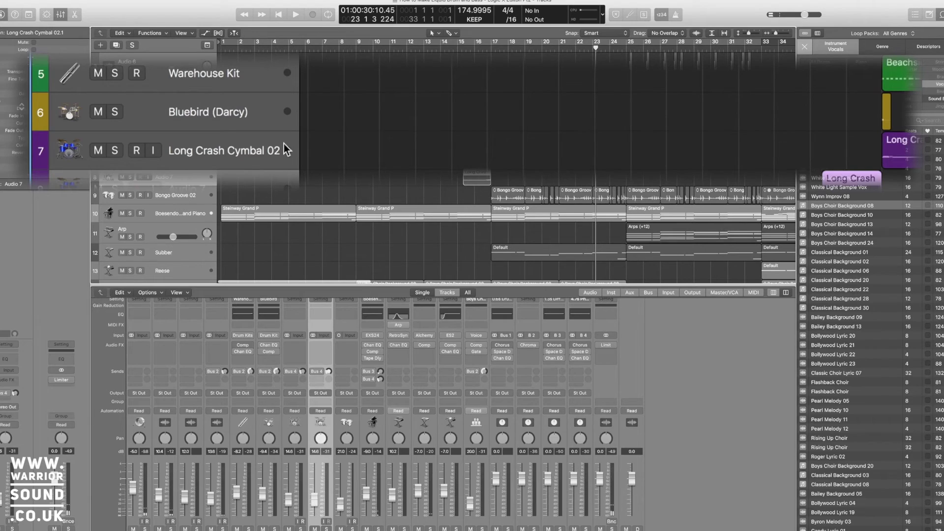
{"action": "left_click", "coordinate": [256, 101]}
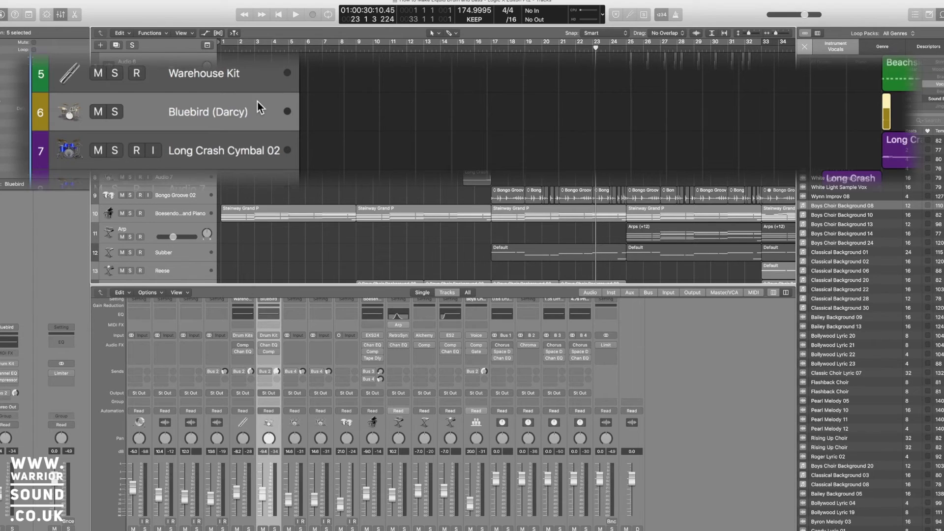
{"action": "key", "text": "super+d"}
{"action": "left_click", "coordinate": [602, 159]}
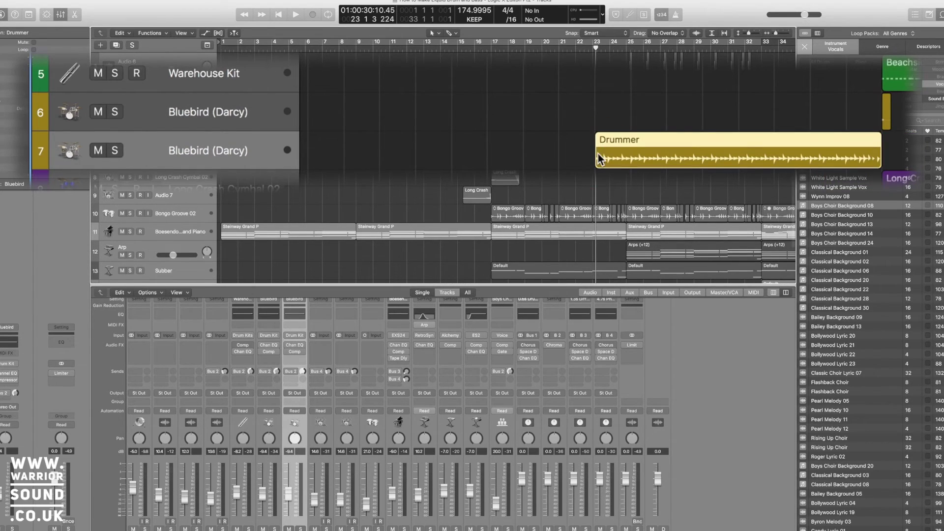
{"action": "left_click_drag", "start_coordinate": [876, 164], "coordinate": [662, 164]}
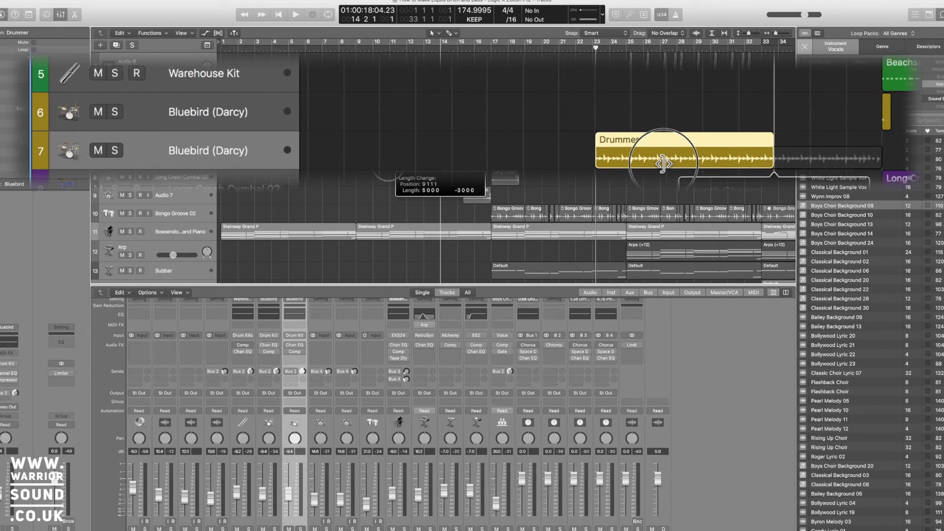
{"action": "left_click_drag", "start_coordinate": [662, 163], "coordinate": [653, 163]}
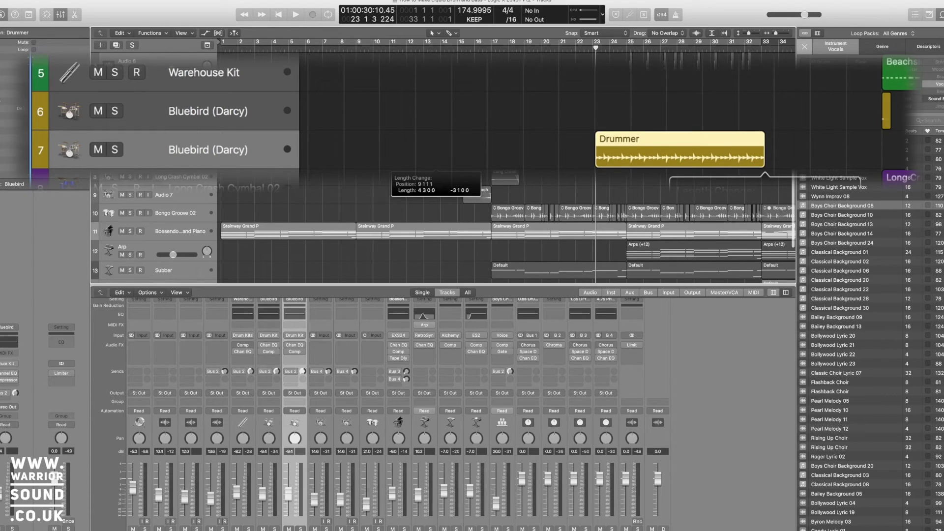
{"action": "left_click_drag", "start_coordinate": [763, 162], "coordinate": [664, 162]}
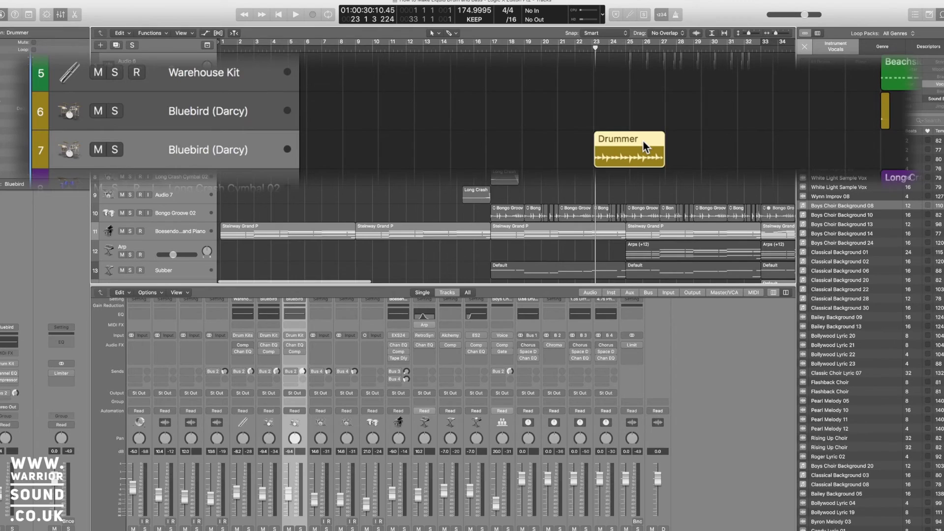
- Set the bar 9 Drummer region to cymbals only with a soft, simple pattern, and audition it
{"action": "double_click", "coordinate": [642, 140]}
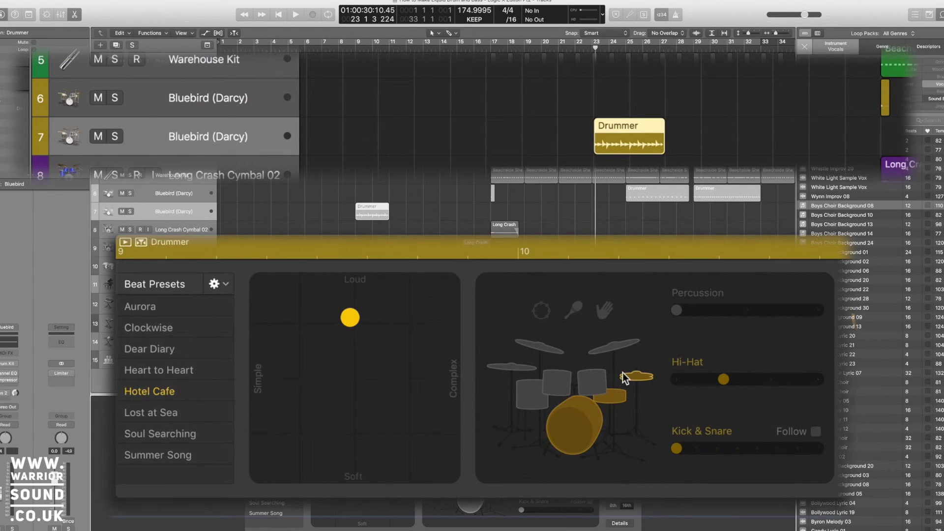
{"action": "left_click", "coordinate": [617, 348]}
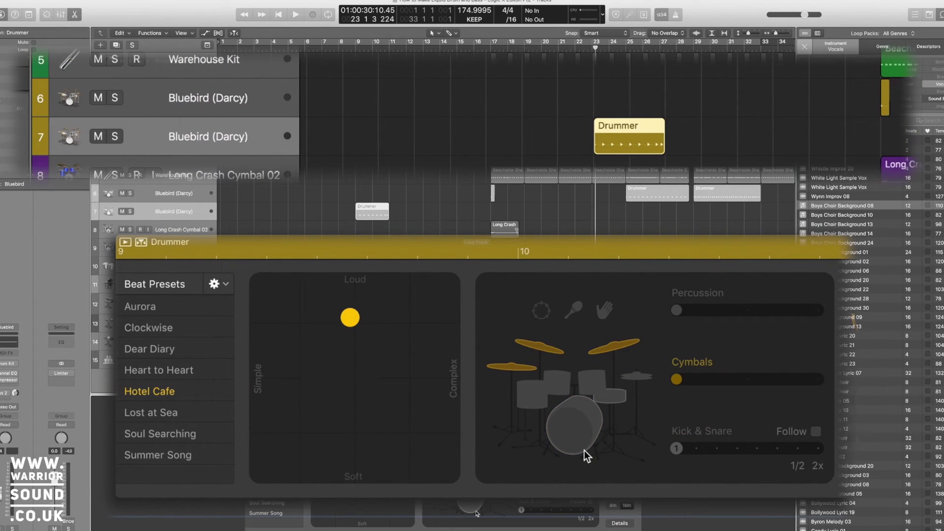
{"action": "left_click_drag", "start_coordinate": [350, 318], "coordinate": [297, 438]}
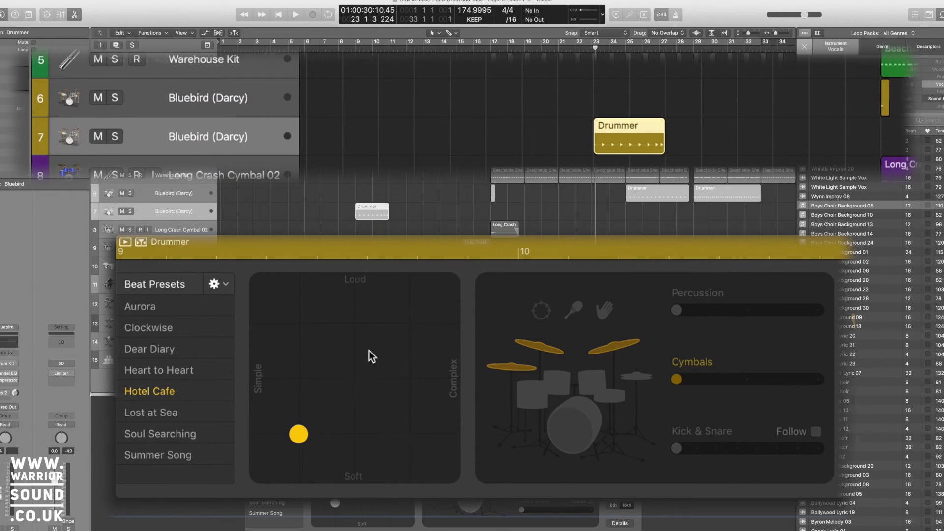
{"action": "key", "text": "space"}
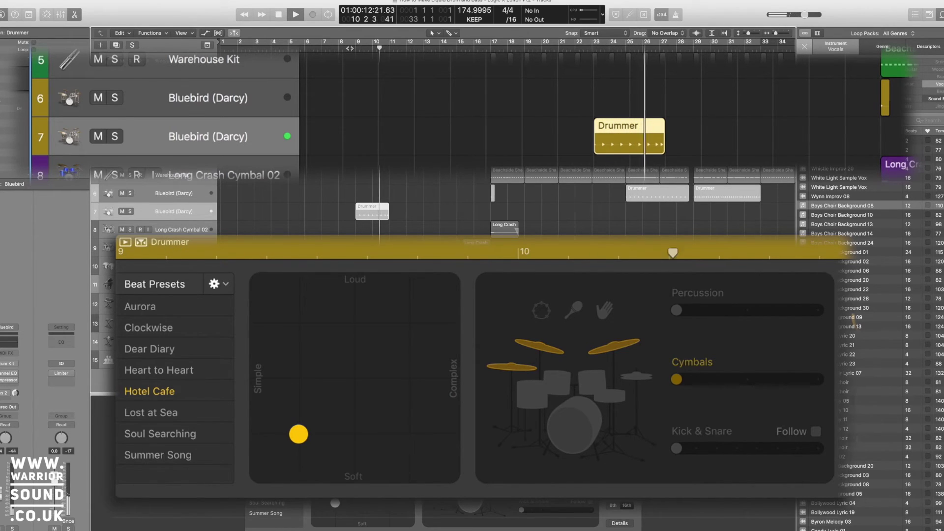
{"action": "key", "text": "space"}
- Copy the bar 9 Drummer region to bars 11 and 13, making each copy progressively louder and more complex
{"action": "left_click_drag", "start_coordinate": [375, 209], "coordinate": [408, 209]}
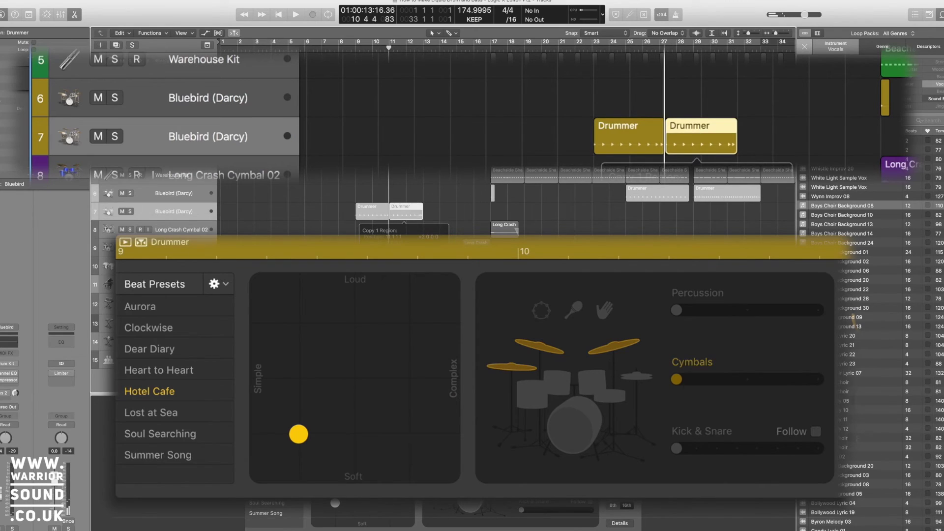
{"action": "left_click", "coordinate": [303, 425]}
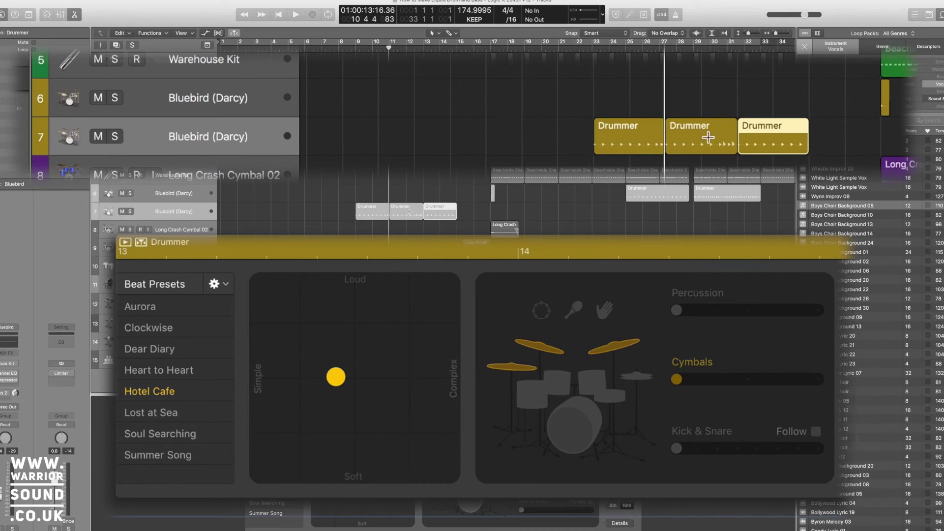
{"action": "left_click", "coordinate": [409, 212]}
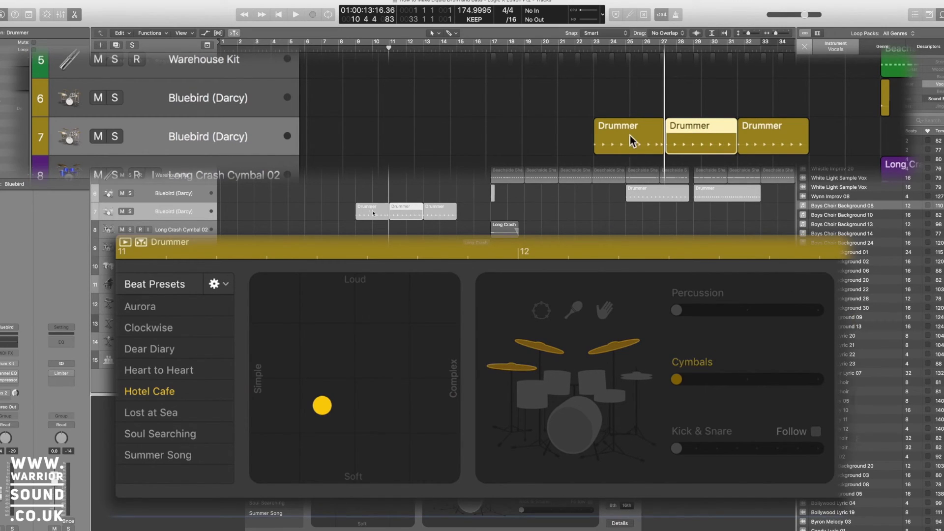
{"action": "left_click", "coordinate": [372, 210]}
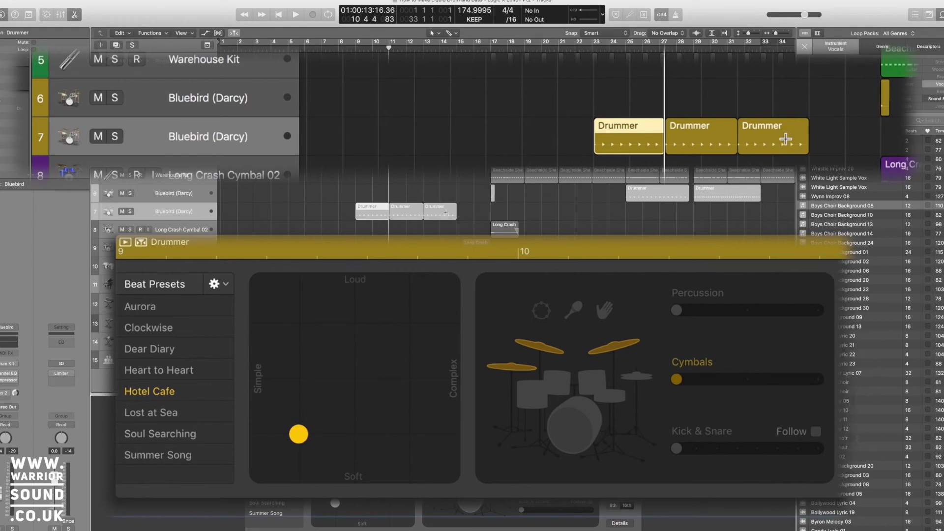
- Copy the bar 13 Drummer region to bar 15 with a louder setting, and play back the intro from bar 6
{"action": "left_click", "coordinate": [443, 211]}
{"action": "left_click_drag", "start_coordinate": [444, 211], "coordinate": [478, 211]}
{"action": "left_click_drag", "start_coordinate": [336, 377], "coordinate": [342, 359]}
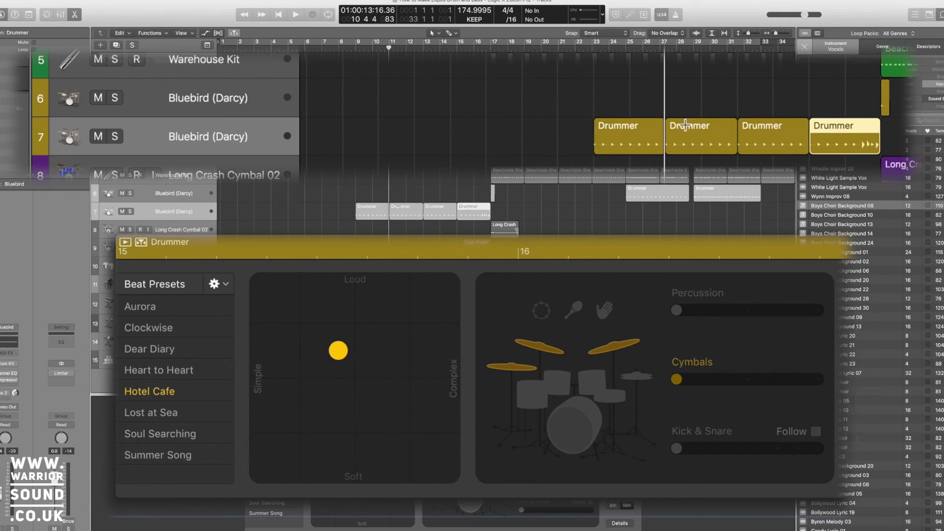
{"action": "left_click", "coordinate": [305, 46]}
{"action": "key", "text": "space"}
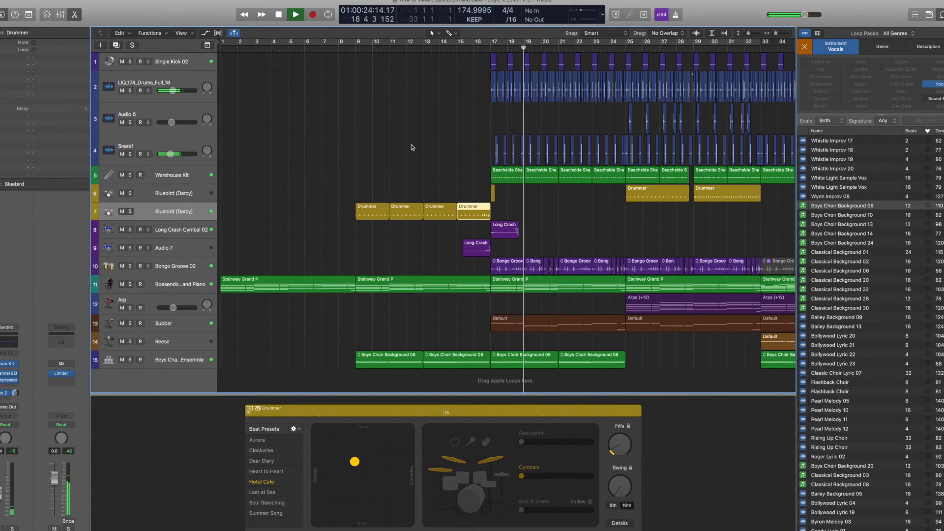
- Deselect the Drummer region and hide the loop browser to make room for the full arrangement during playback
{"action": "left_click", "coordinate": [514, 207]}
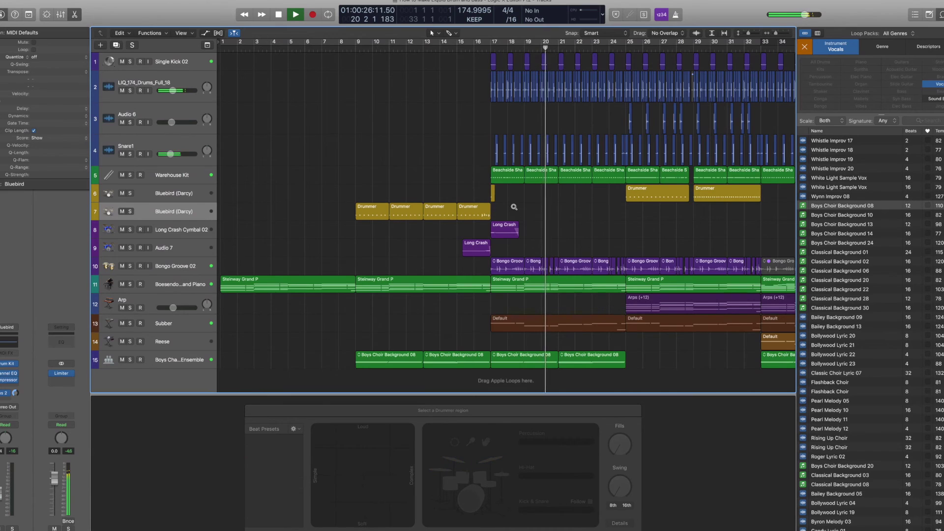
{"action": "scroll", "coordinate": [514, 207], "scroll_direction": "left", "scroll_amount": 10}
{"action": "scroll", "coordinate": [514, 206], "scroll_direction": "down", "scroll_amount": 5}
{"action": "scroll", "coordinate": [514, 206], "scroll_direction": "right", "scroll_amount": 8}
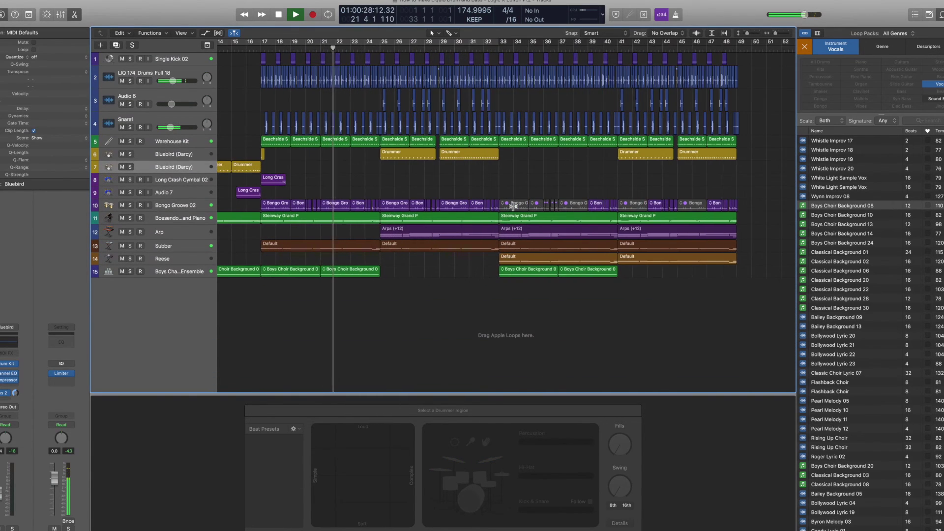
{"action": "scroll", "coordinate": [512, 205], "scroll_direction": "left", "scroll_amount": 10}
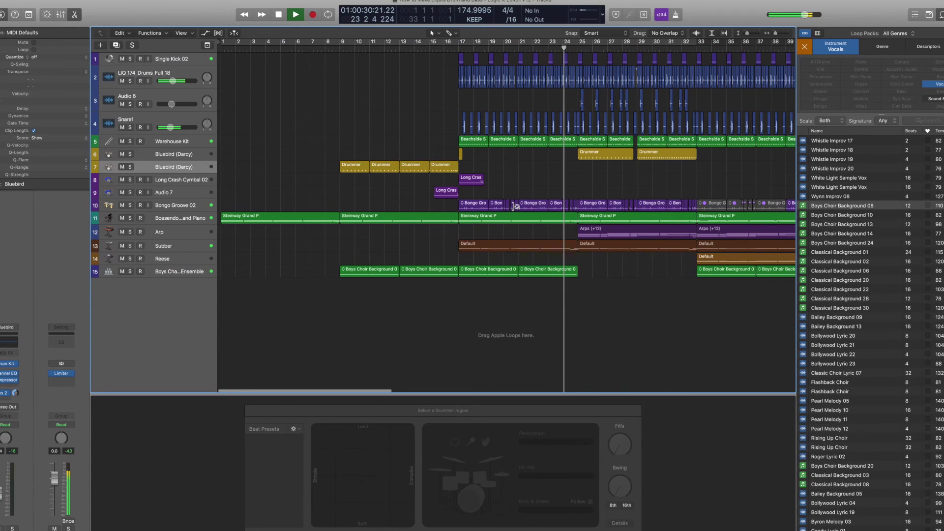
{"action": "key", "text": "f"}
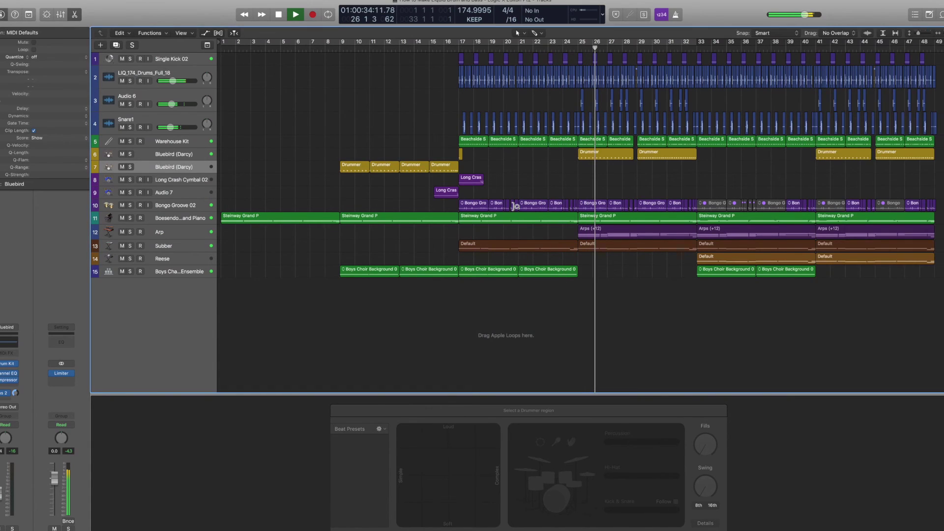
{"action": "key", "text": "f"}
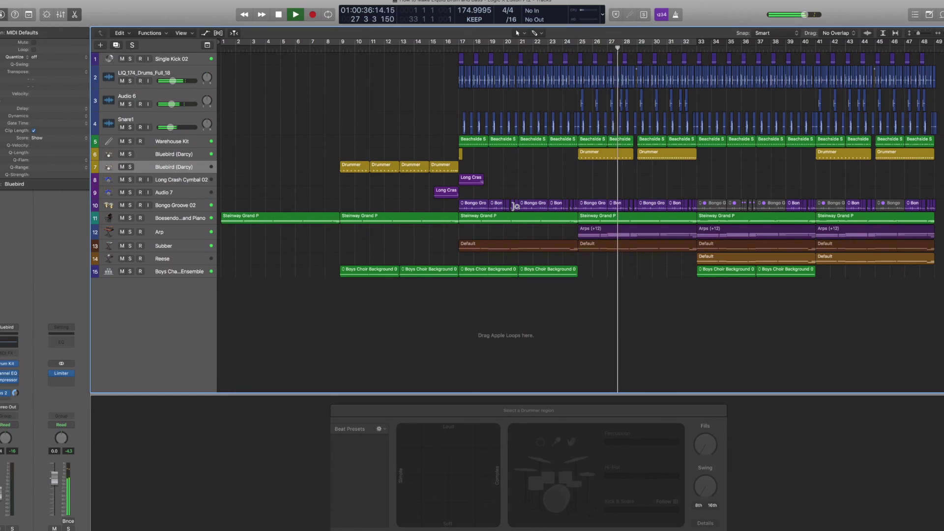
- Copy the Long Crash Cymbal region from bar 17 to bar 33 on the same track and close the editor
{"action": "scroll", "coordinate": [624, 291], "scroll_direction": "right", "scroll_amount": 5}
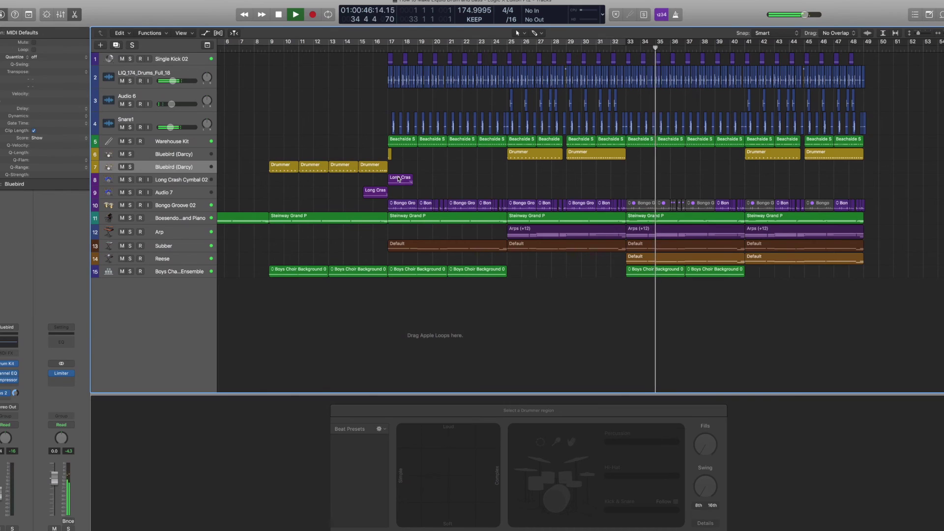
{"action": "left_click", "coordinate": [399, 179]}
{"action": "left_click_drag", "start_coordinate": [612, 178], "coordinate": [669, 178]}
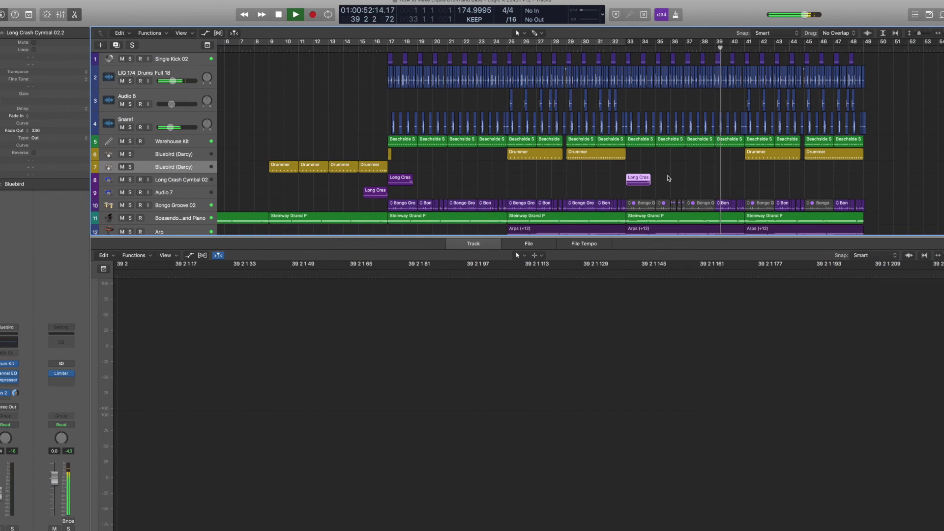
{"action": "key", "text": "e"}
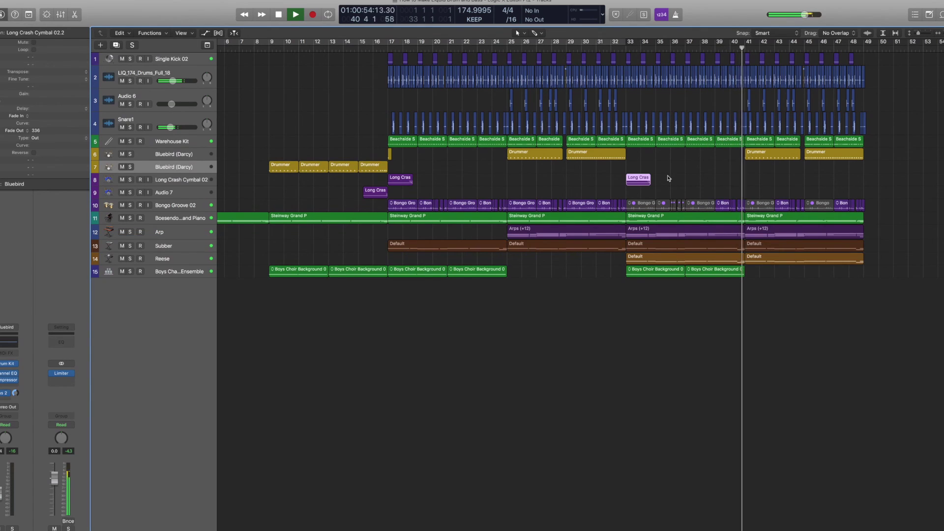
{"action": "left_click", "coordinate": [647, 309]}
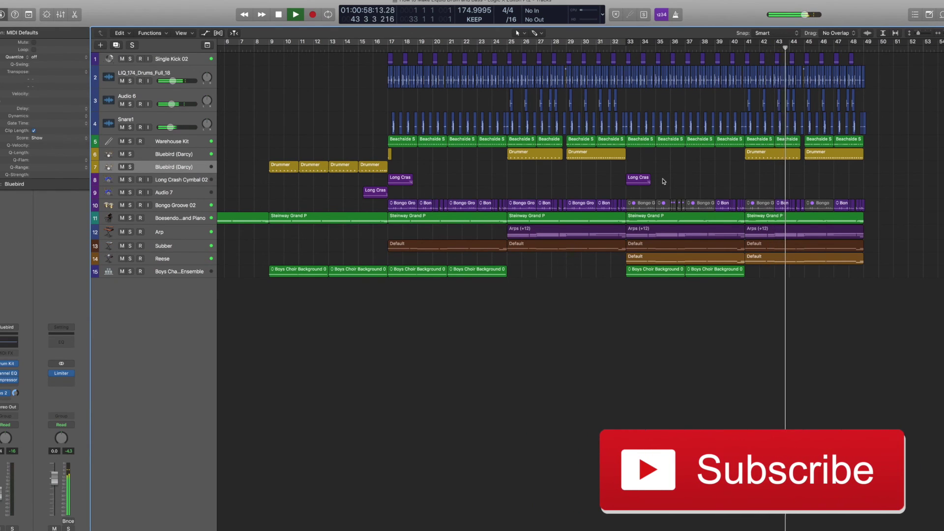
- Review the finished arrangement across all fifteen tracks and examine their channel strips in the mixer
{"action": "left_click", "coordinate": [663, 180], "text": "ctrl+alt"}
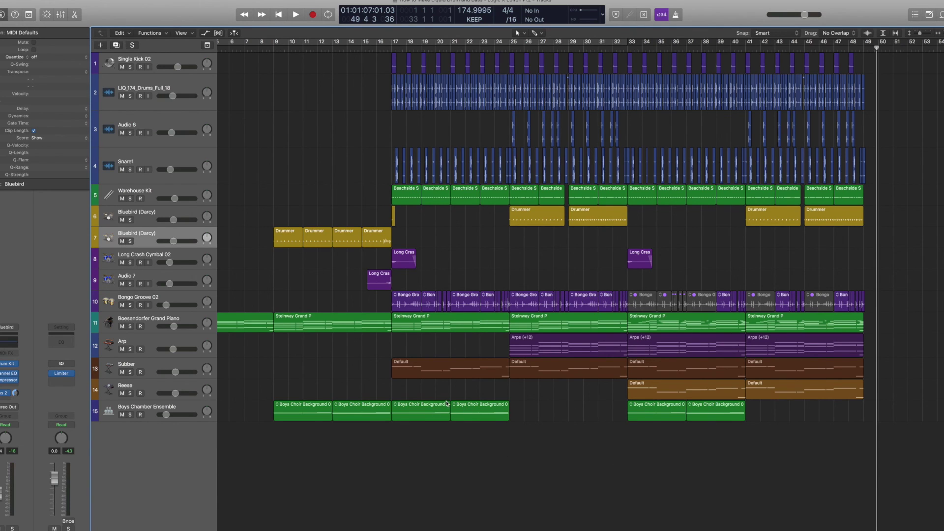
{"action": "key", "text": "x"}
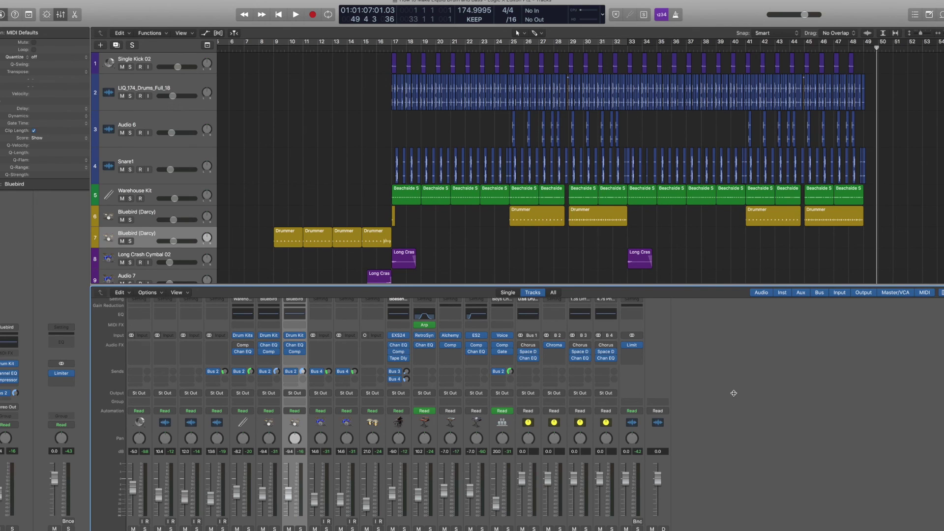
{"action": "key", "text": "e"}
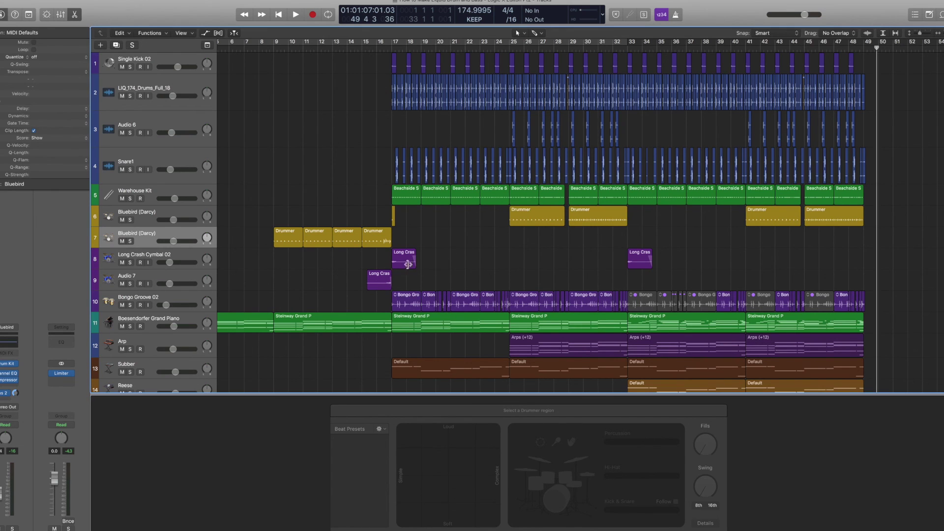
{"action": "scroll", "coordinate": [552, 276], "scroll_direction": "down", "scroll_amount": 3}
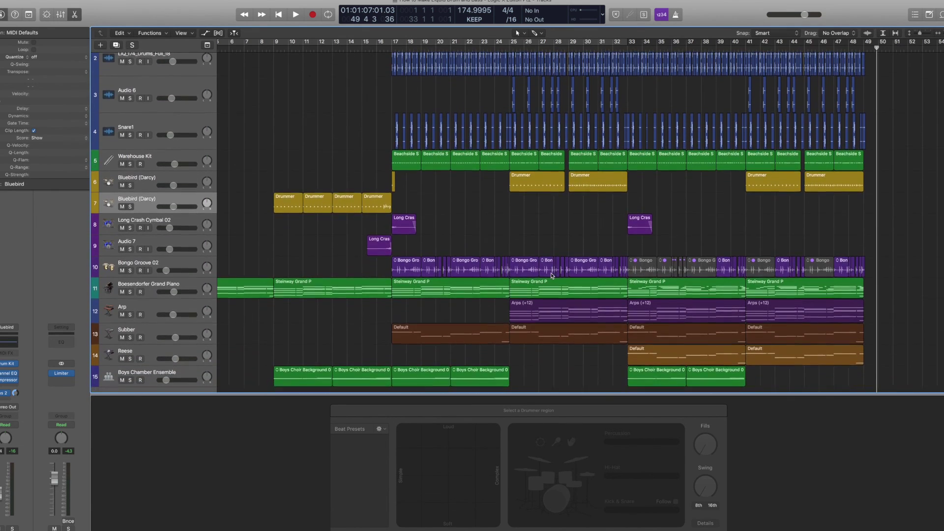
{"action": "scroll", "coordinate": [550, 274], "scroll_direction": "up", "scroll_amount": 1}
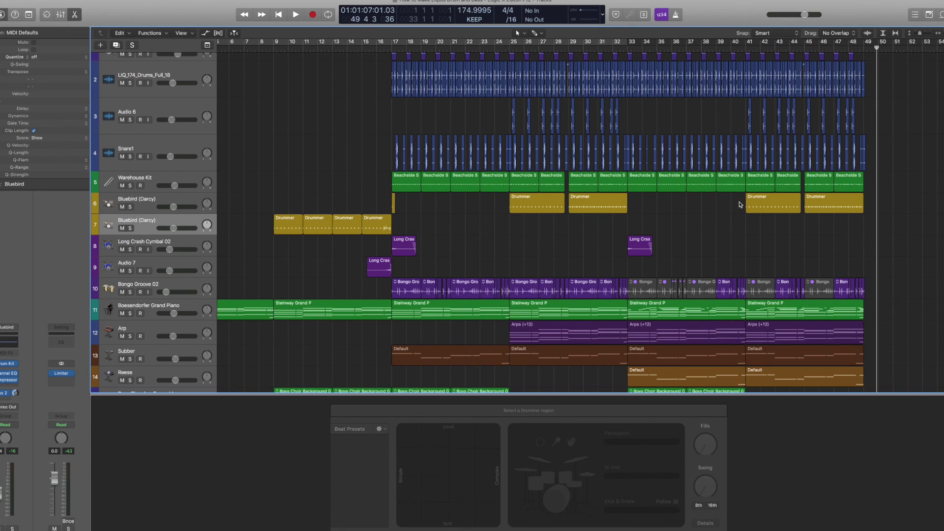
{"action": "scroll", "coordinate": [734, 199], "scroll_direction": "down", "scroll_amount": 8}
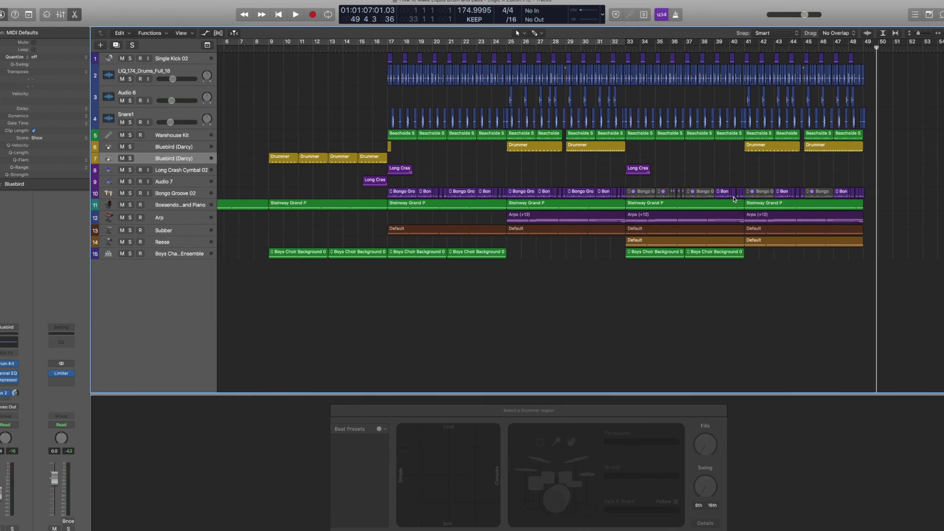